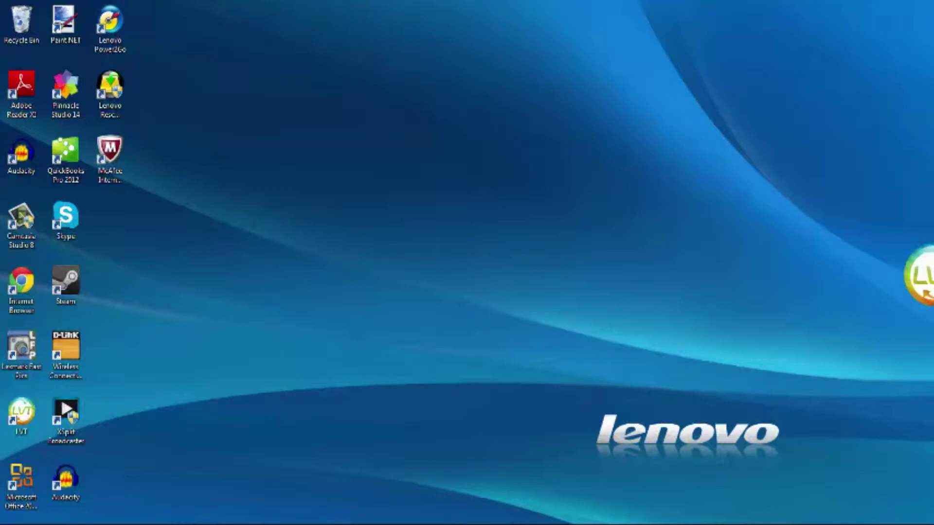
Check the running Audacity recording, minimize it, and open the Studio Import window in Pinnacle Studio HD
{"action": "left_click", "coordinate": [243, 524]}
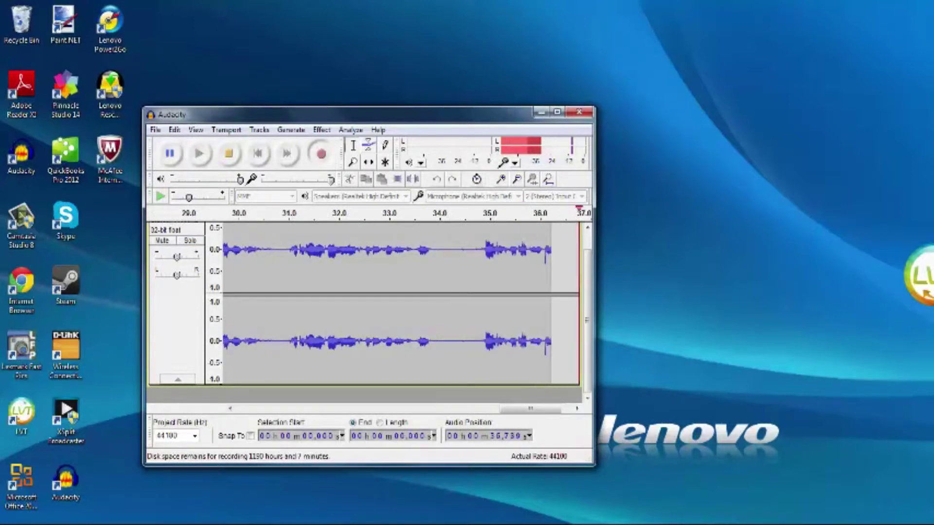
{"action": "left_click", "coordinate": [541, 113]}
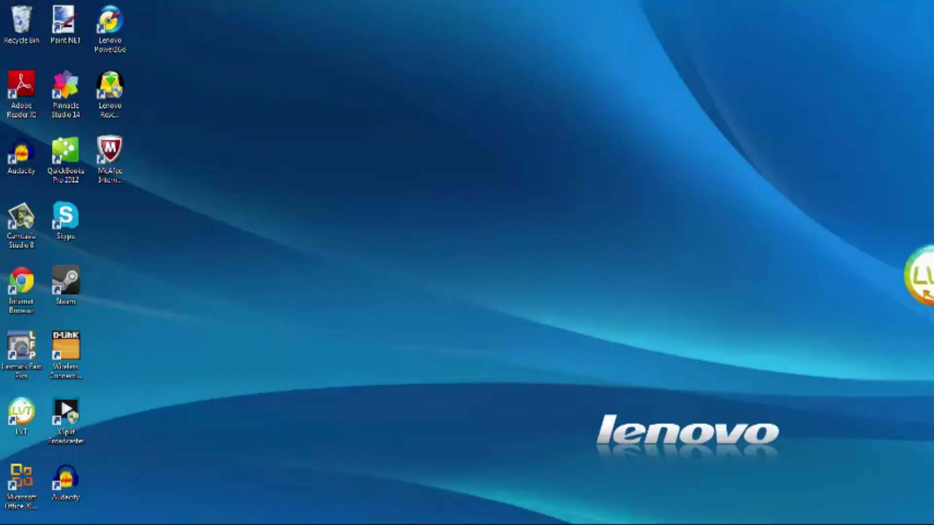
{"action": "left_click", "coordinate": [196, 524]}
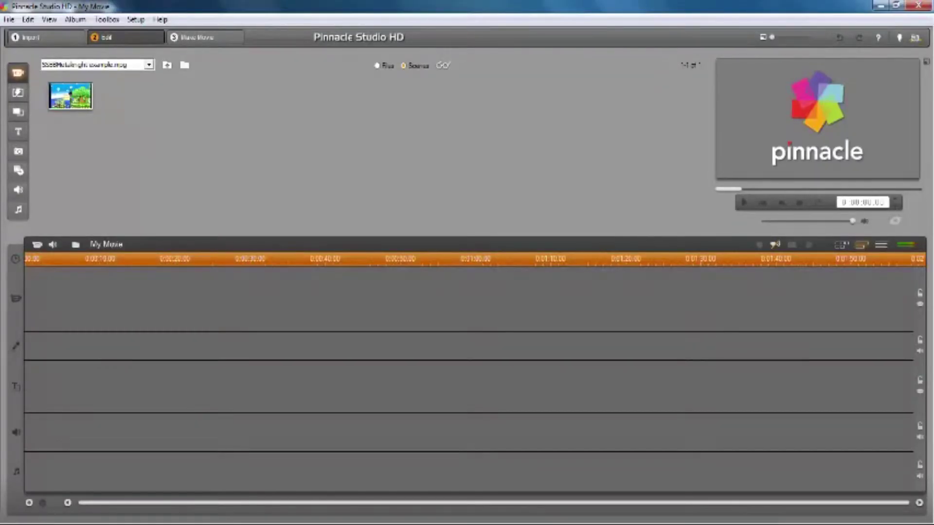
{"action": "left_click", "coordinate": [29, 41]}
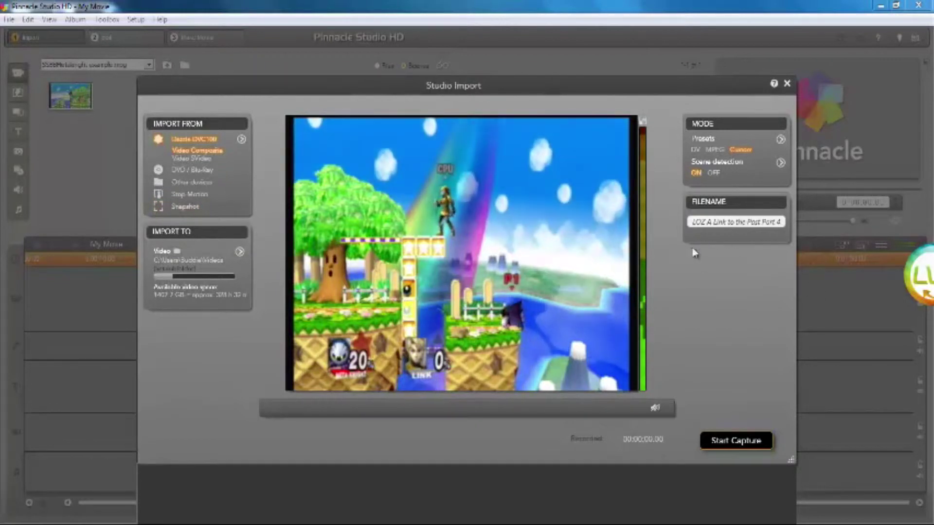
Name the capture file "Super Smash bros brawl part 1" and set scene detection to OFF
{"action": "left_click_drag", "start_coordinate": [692, 221], "coordinate": [862, 243]}
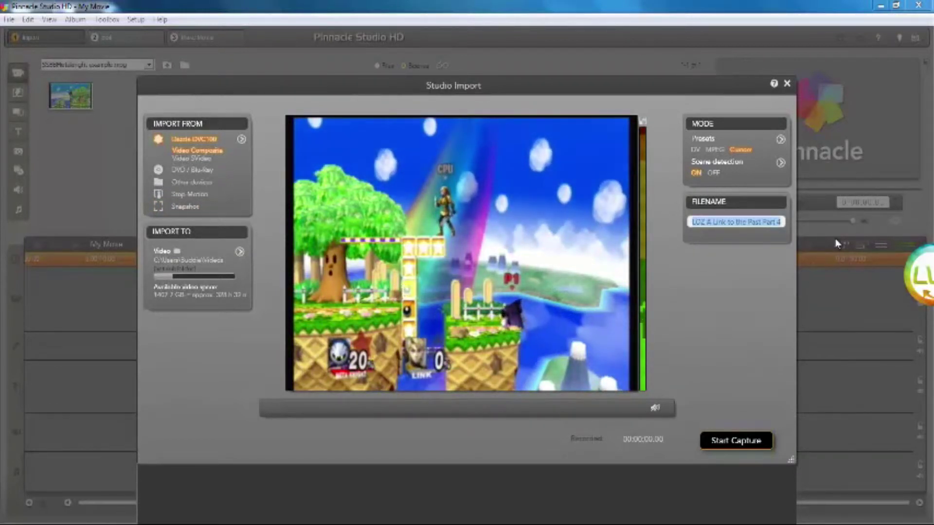
{"action": "key", "text": "BackSpace"}
{"action": "type", "text": "Super S"}
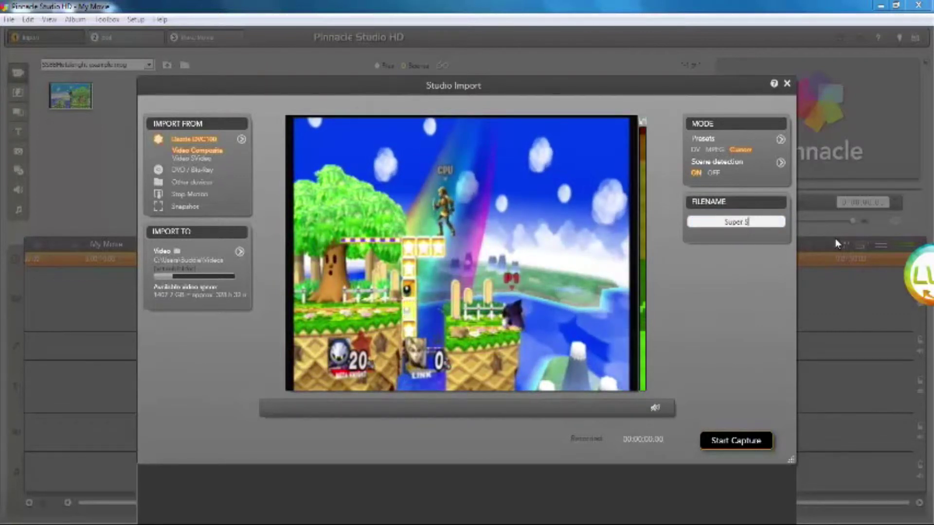
{"action": "type", "text": "mash bro"}
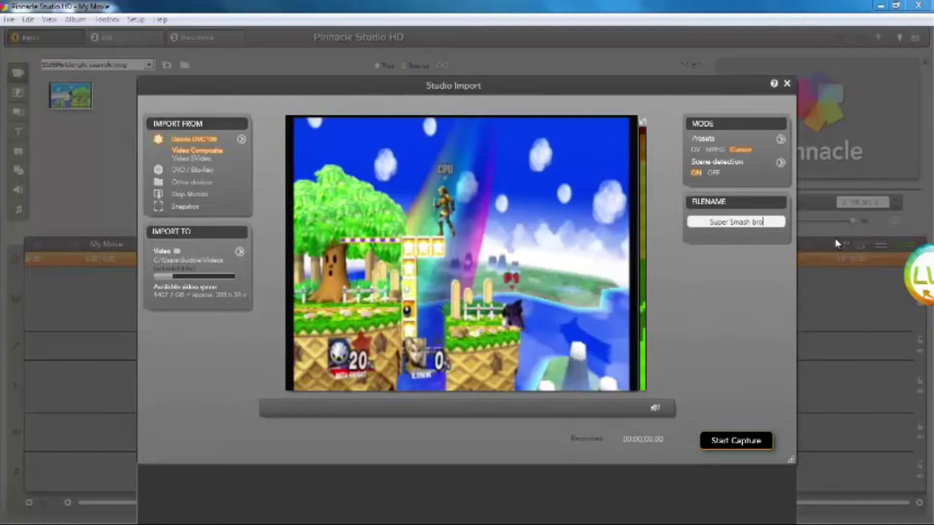
{"action": "type", "text": "s brawl g"}
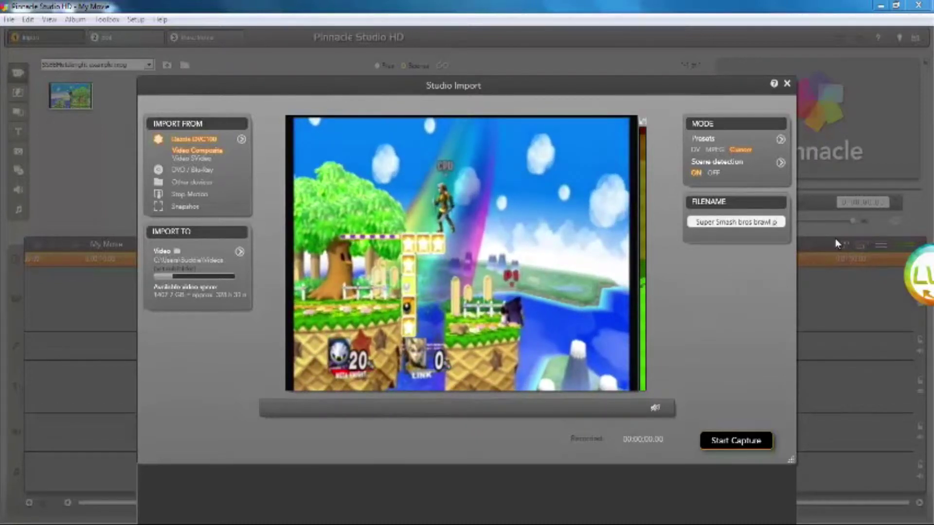
{"action": "type", "text": "art 1"}
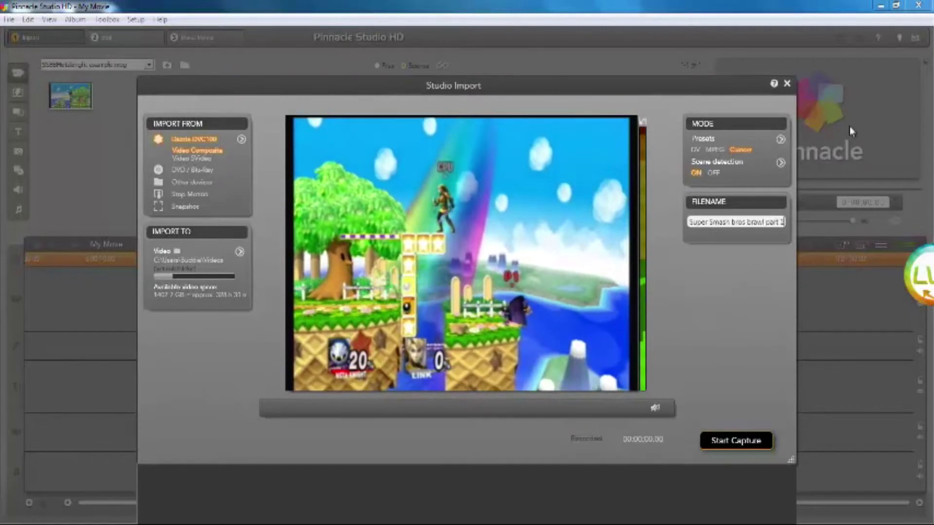
{"action": "left_click", "coordinate": [714, 173]}
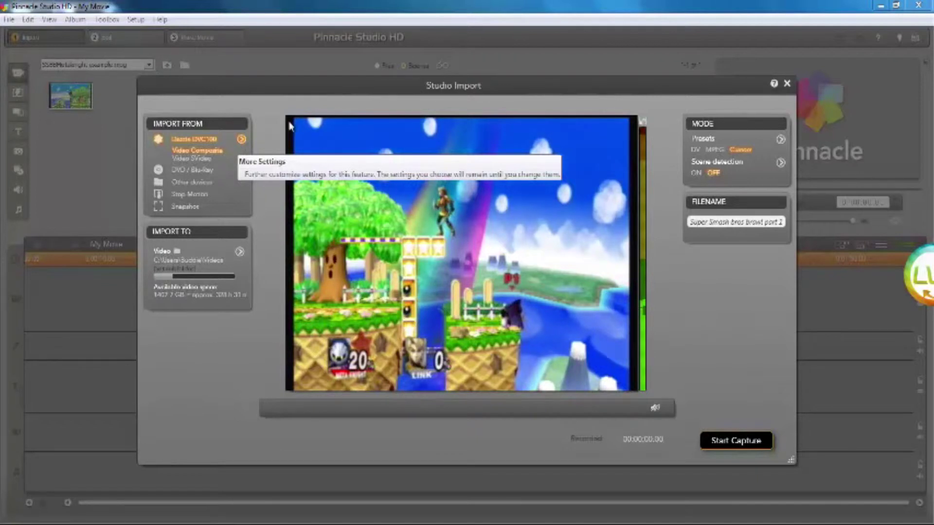
Open the Dazzle DVC100 video settings and raise the sharpness to the middle of its range
{"action": "left_click", "coordinate": [240, 142]}
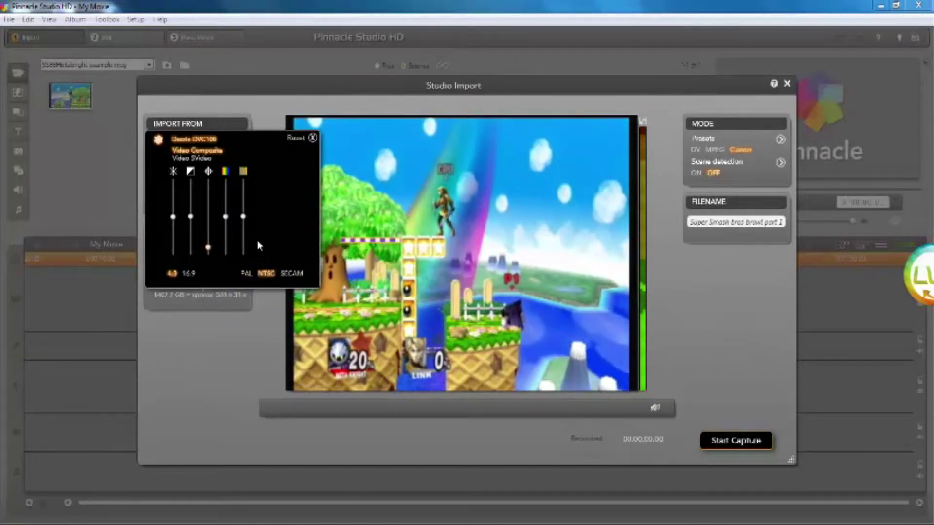
{"action": "key", "text": "Up"}
{"action": "key", "text": "Up"}
{"action": "key", "text": "Up"}
{"action": "key", "text": "Up"}
{"action": "key", "text": "Up"}
{"action": "key", "text": "Up"}
{"action": "key", "text": "Up"}
{"action": "key", "text": "Up"}
{"action": "key", "text": "Up"}
{"action": "key", "text": "Up"}
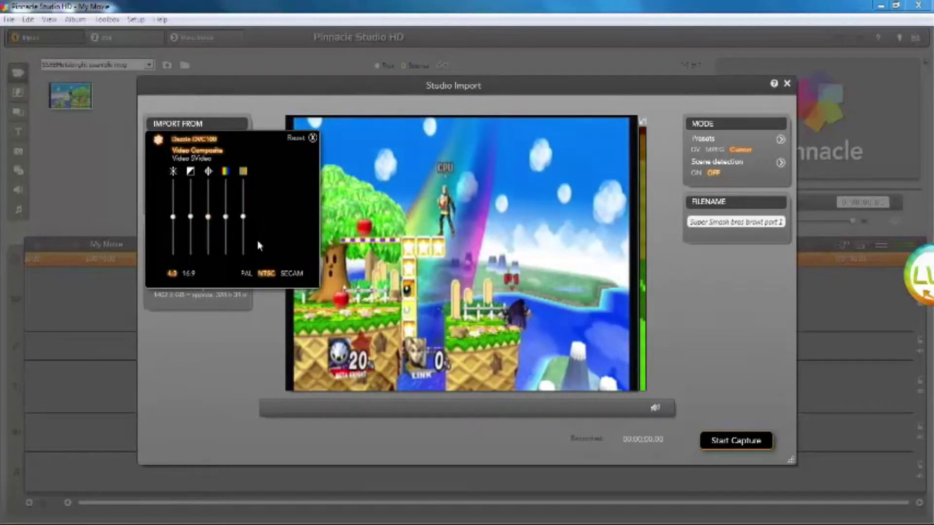
{"action": "key", "text": "Up"}
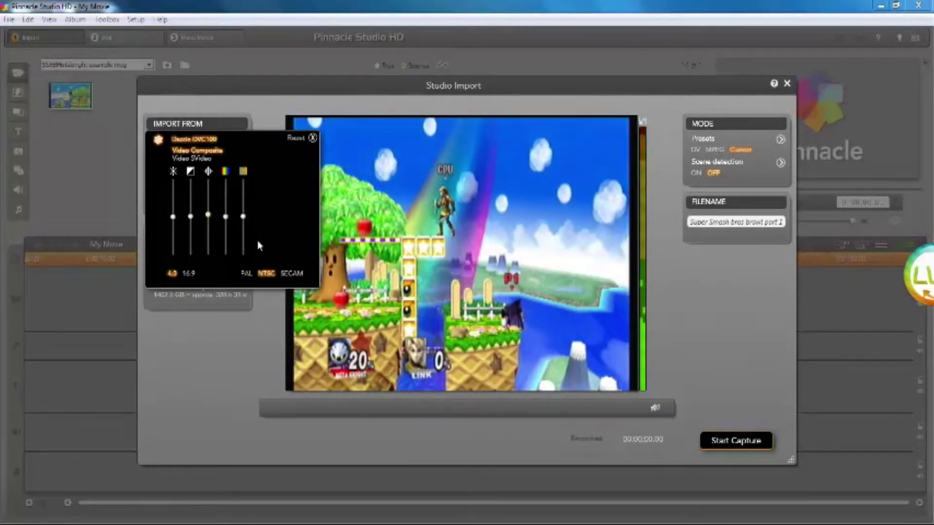
{"action": "key", "text": "Down"}
{"action": "key", "text": "Down"}
{"action": "key", "text": "Down"}
{"action": "key", "text": "Down"}
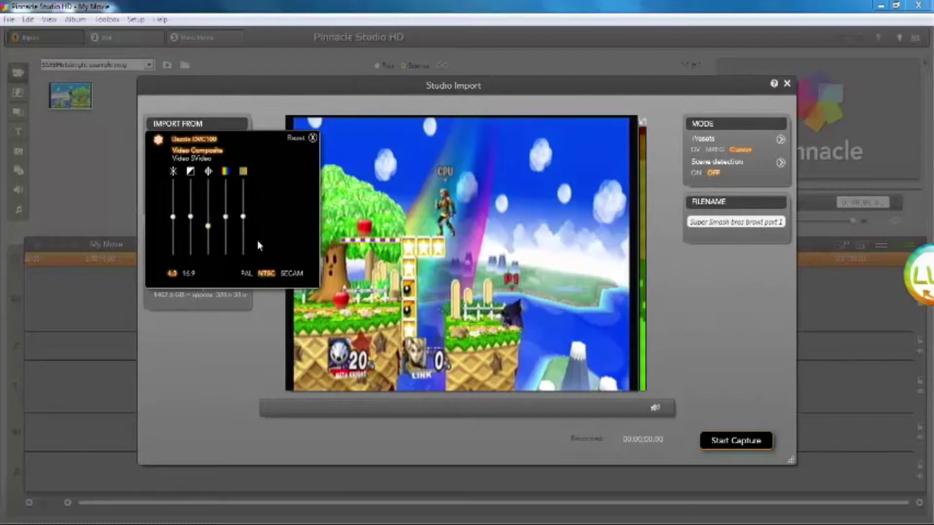
{"action": "key", "text": "Up"}
{"action": "key", "text": "Up"}
{"action": "key", "text": "Up"}
{"action": "key", "text": "Up"}
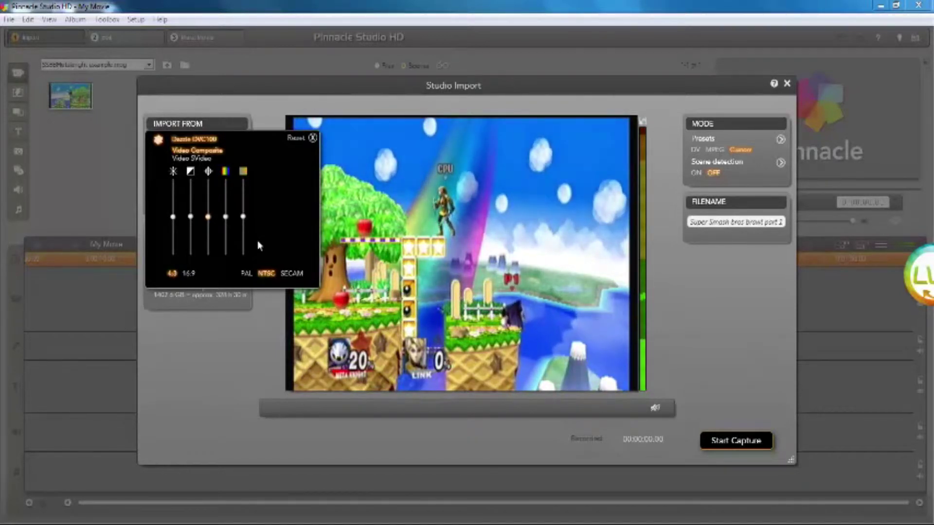
Lower the capture sharpness to near its minimum and set the aspect ratio to 16:9, closing the Dazzle settings
{"action": "key", "text": "Down"}
{"action": "key", "text": "Down"}
{"action": "key", "text": "Down"}
{"action": "key", "text": "Down"}
{"action": "key", "text": "Down"}
{"action": "key", "text": "Down"}
{"action": "key", "text": "Down"}
{"action": "key", "text": "Down"}
{"action": "key", "text": "Down"}
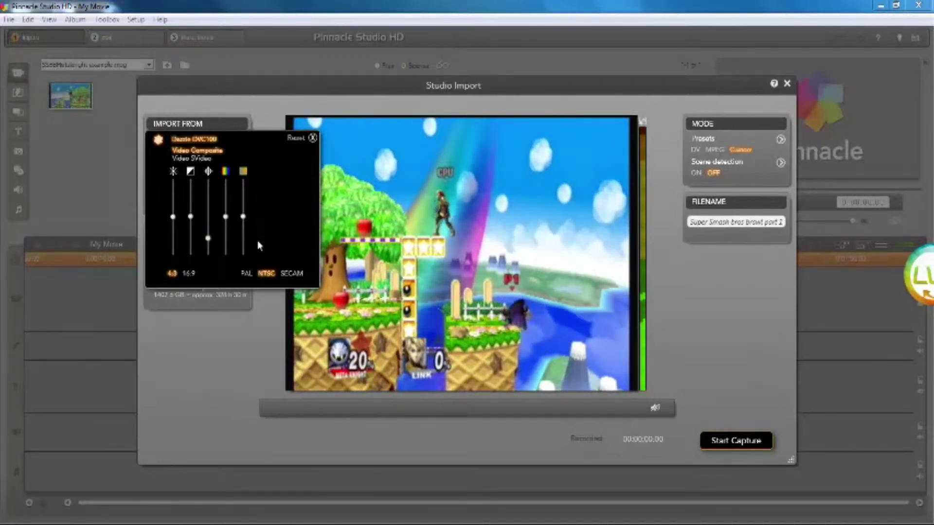
{"action": "key", "text": "Up"}
{"action": "key", "text": "Up"}
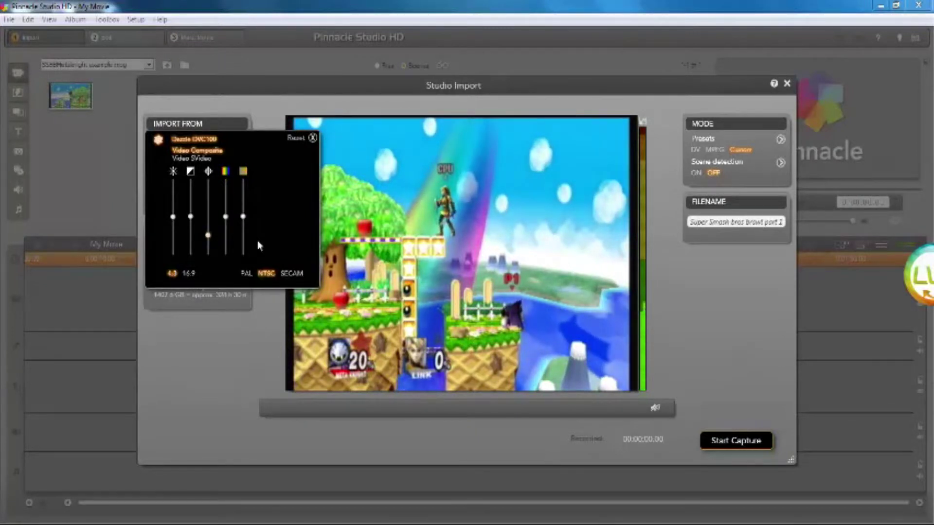
{"action": "key", "text": "Down"}
{"action": "key", "text": "Down"}
{"action": "key", "text": "Down"}
{"action": "key", "text": "Down"}
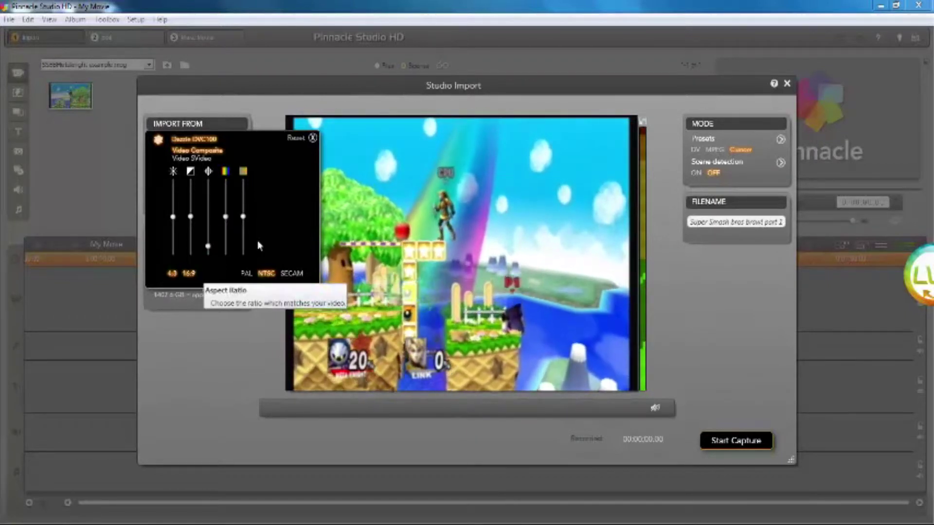
{"action": "left_click", "coordinate": [188, 273]}
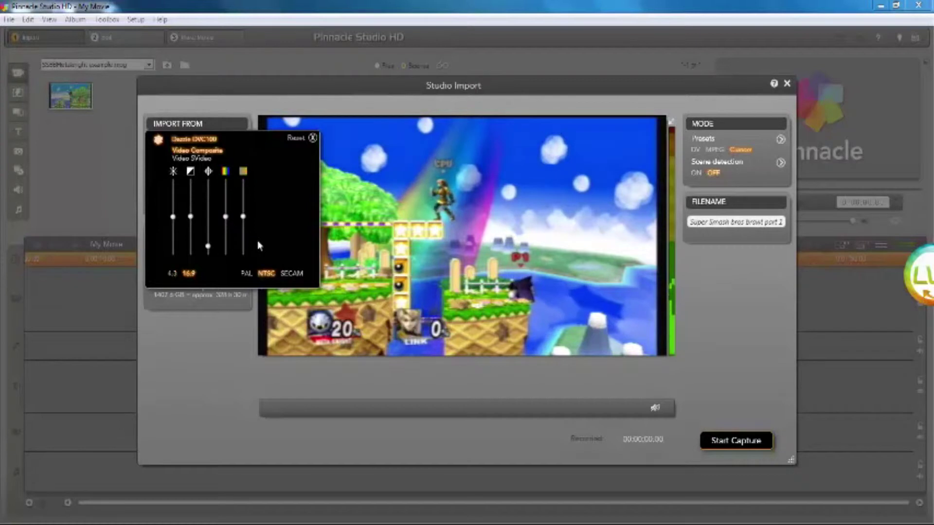
{"action": "left_click", "coordinate": [313, 138]}
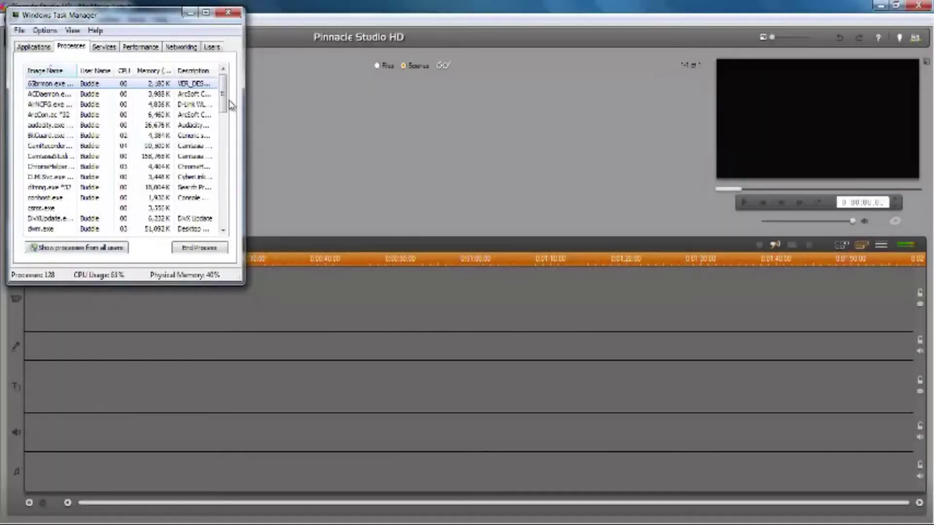
Look through the Task Manager process list for the Pinnacle process, Studio.exe *32
{"action": "left_click_drag", "start_coordinate": [221, 107], "coordinate": [220, 142]}
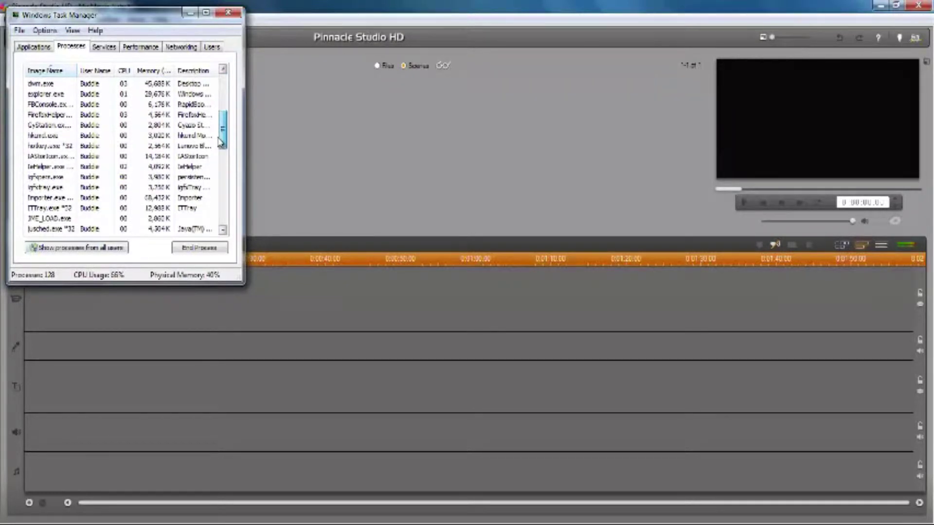
{"action": "left_click_drag", "start_coordinate": [220, 144], "coordinate": [218, 180]}
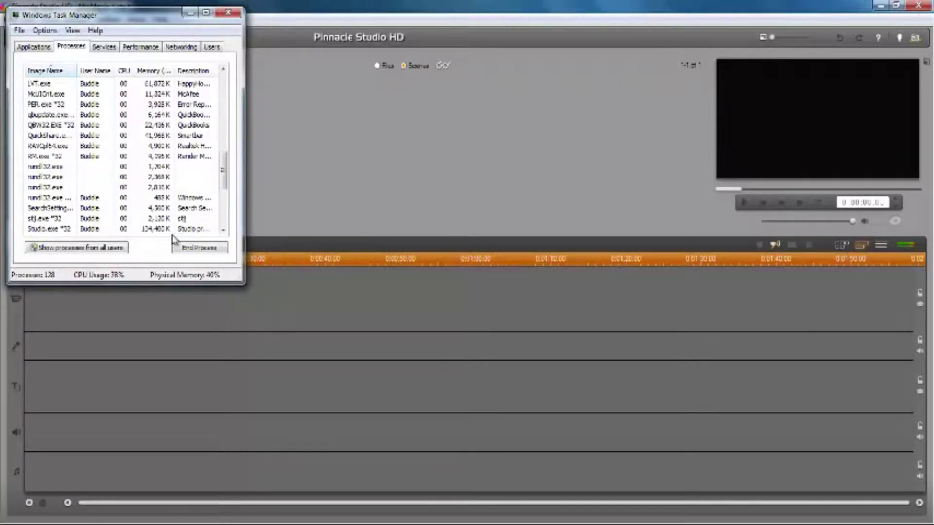
{"action": "scroll", "coordinate": [174, 233], "scroll_direction": "up", "scroll_amount": 1}
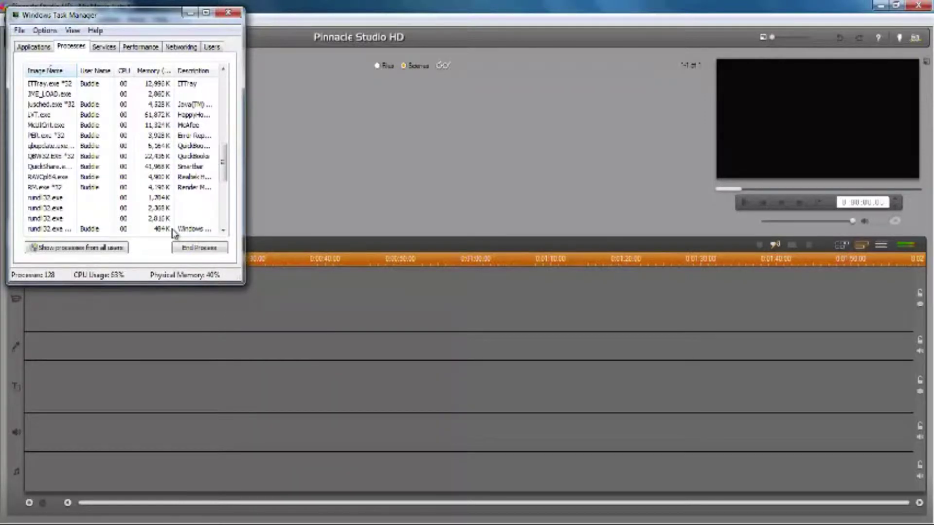
{"action": "scroll", "coordinate": [174, 234], "scroll_direction": "down", "scroll_amount": 1}
{"action": "scroll", "coordinate": [173, 234], "scroll_direction": "up", "scroll_amount": 2}
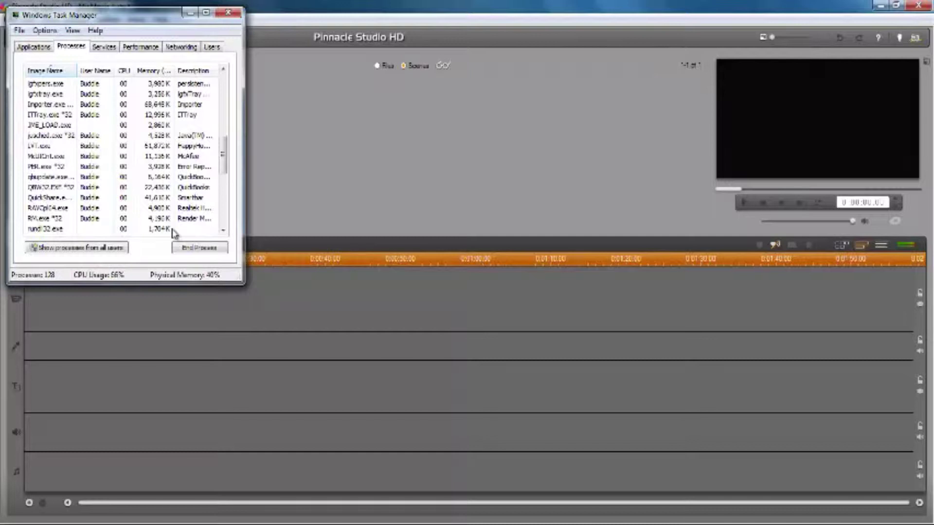
{"action": "scroll", "coordinate": [175, 234], "scroll_direction": "down", "scroll_amount": 1}
{"action": "scroll", "coordinate": [174, 233], "scroll_direction": "down", "scroll_amount": 1}
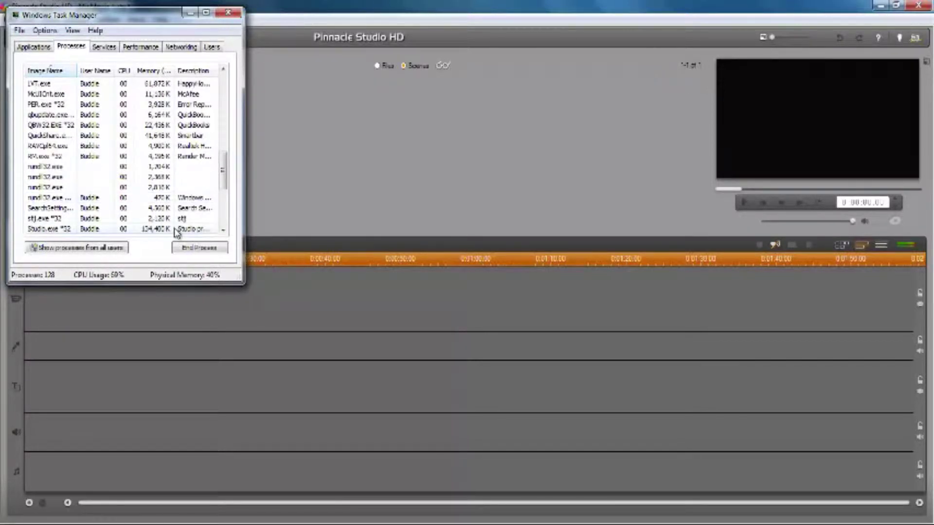
Reopen the import window in Pinnacle Studio HD and end the Studio.exe *32 process from Task Manager
{"action": "left_click", "coordinate": [313, 211]}
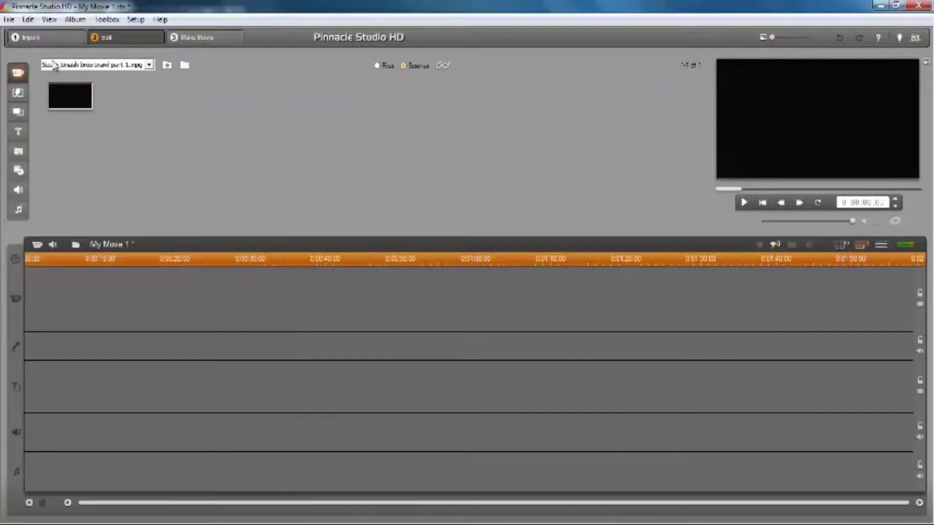
{"action": "left_click", "coordinate": [34, 39]}
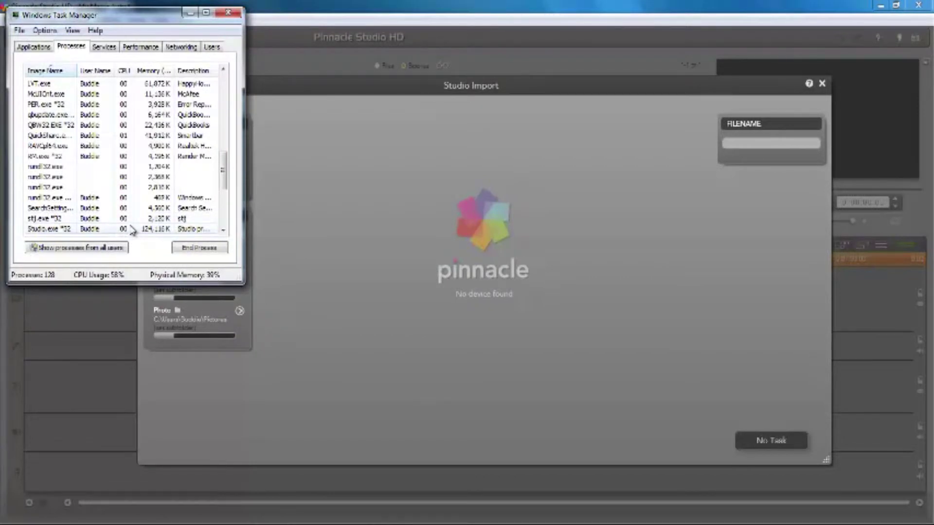
{"action": "right_click", "coordinate": [130, 226]}
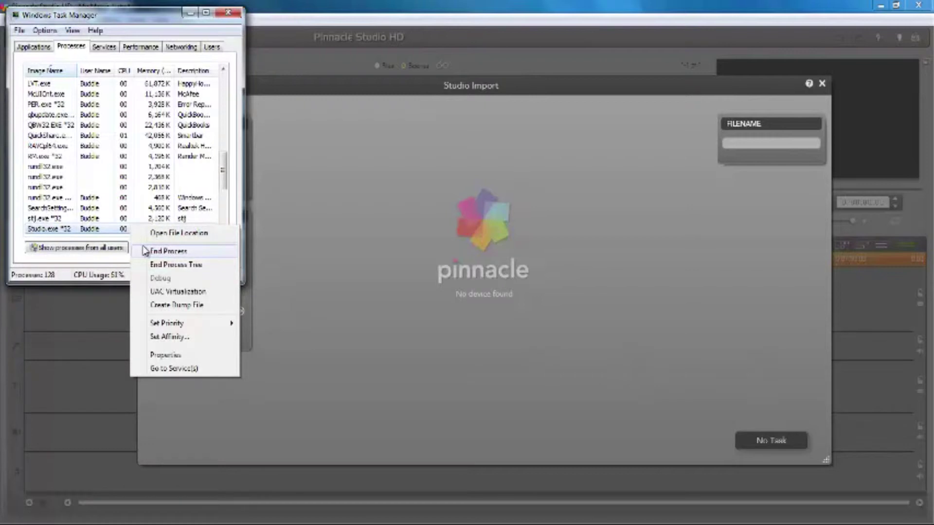
{"action": "left_click", "coordinate": [161, 251]}
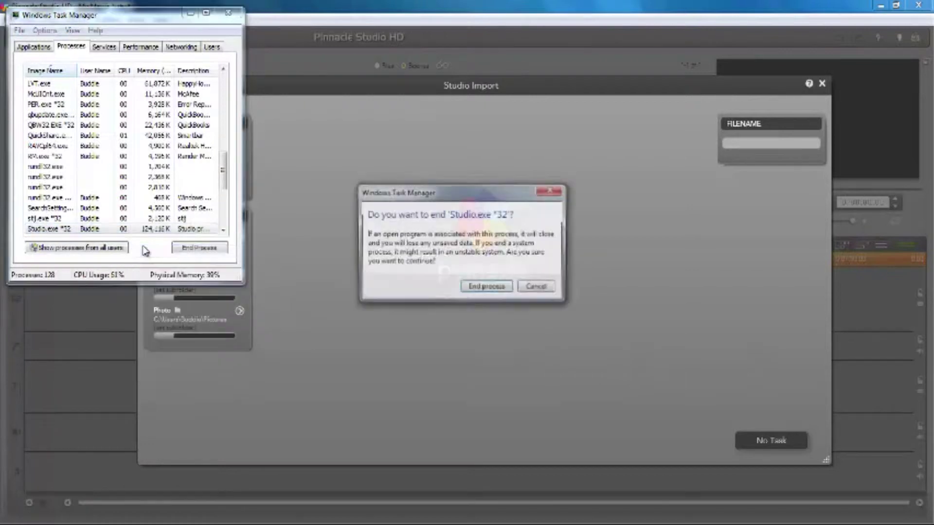
{"action": "left_click", "coordinate": [487, 288]}
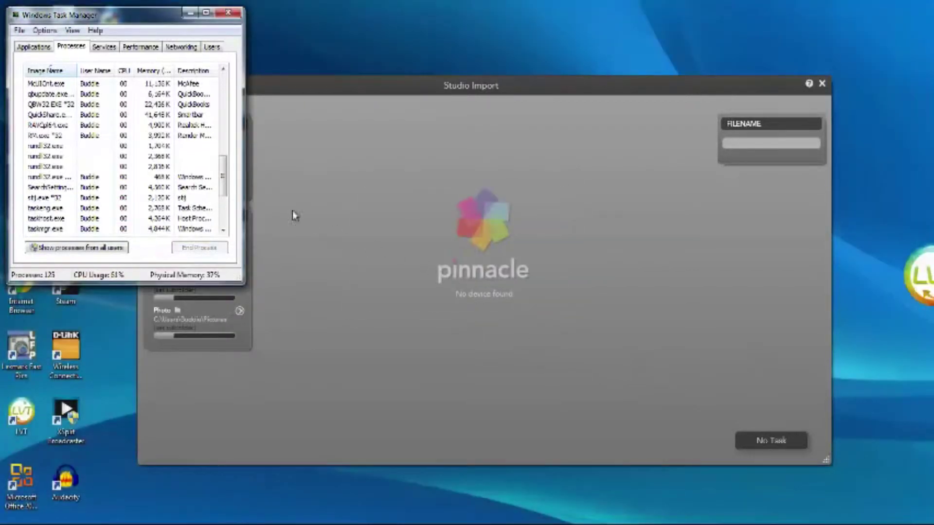
Minimize the screen recorder window and Windows Task Manager
{"action": "mouse_move", "coordinate": [234, 521]}
{"action": "mouse_move", "coordinate": [232, 482]}
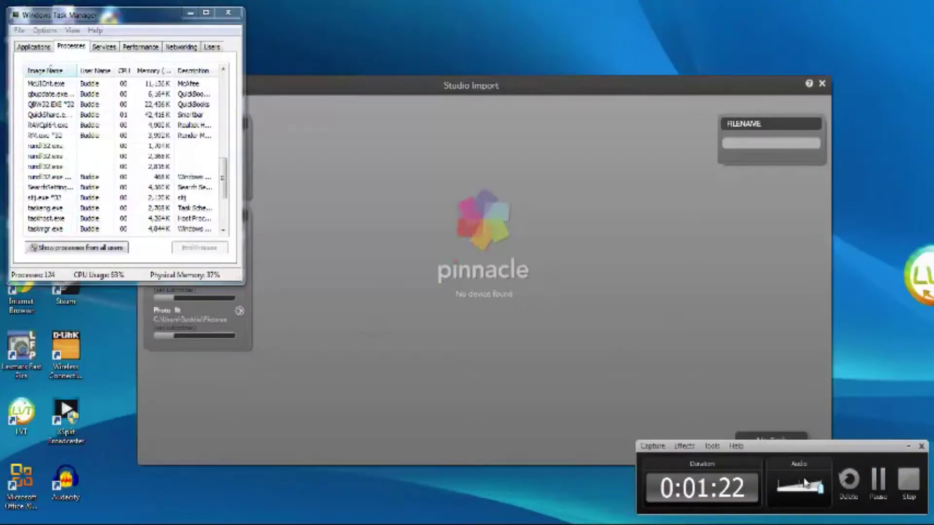
{"action": "left_click", "coordinate": [907, 446]}
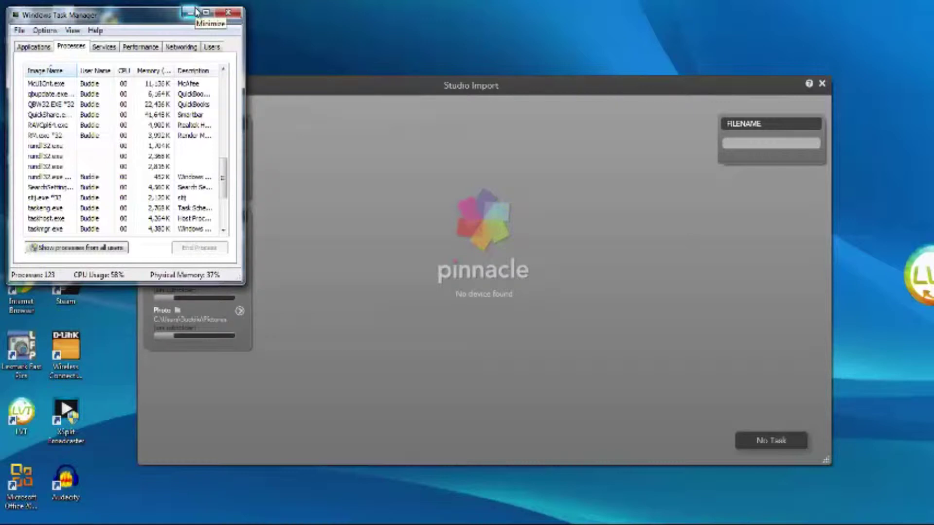
{"action": "left_click", "coordinate": [196, 12]}
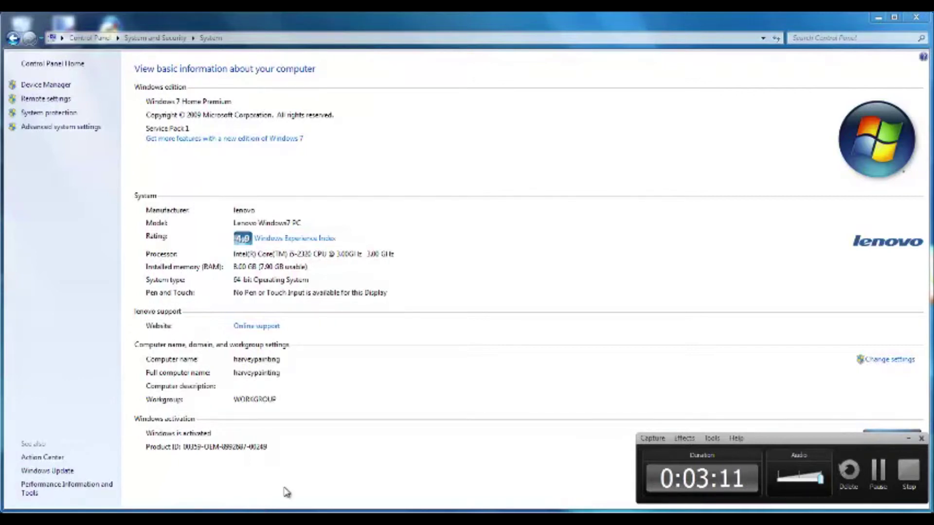
Close the System information window and bring up Windows Task Manager again
{"action": "left_click", "coordinate": [924, 19]}
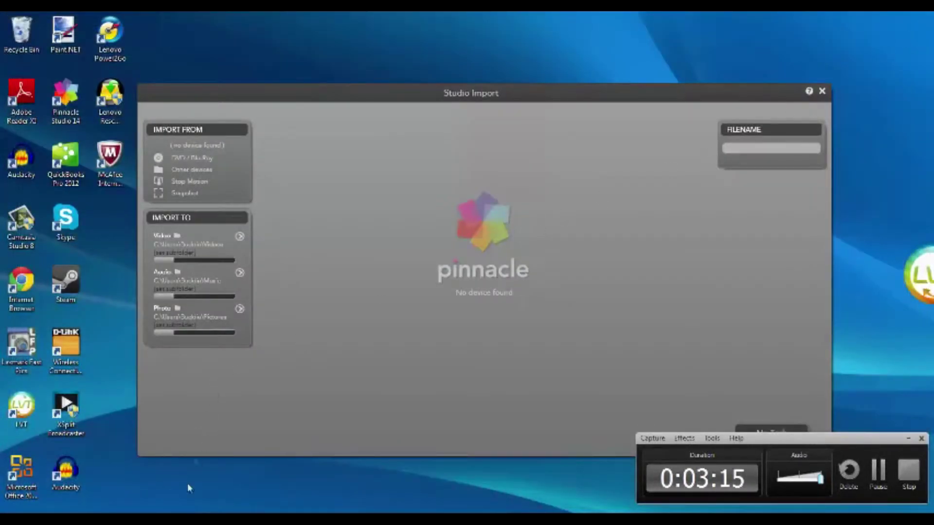
{"action": "key", "text": "ctrl+shift+Escape"}
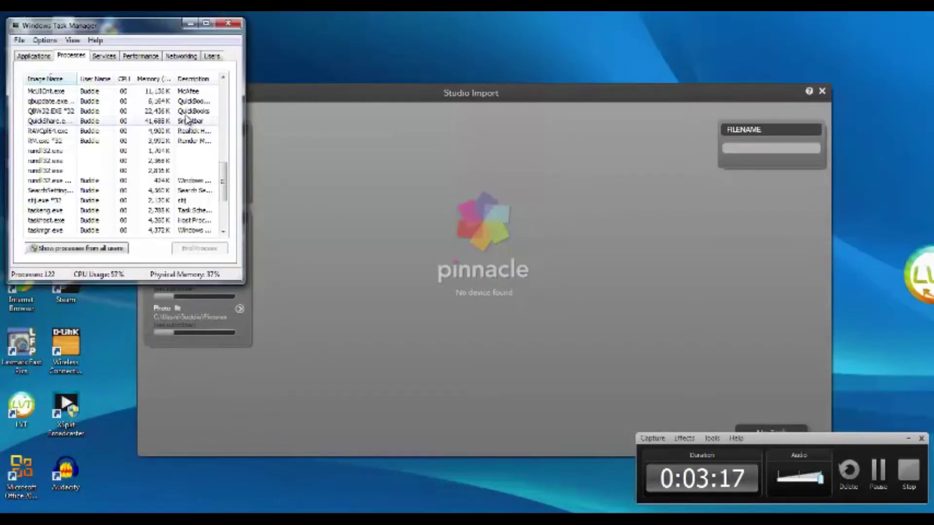
Close Windows Task Manager and minimize the screen recorder window
{"action": "left_click", "coordinate": [220, 24]}
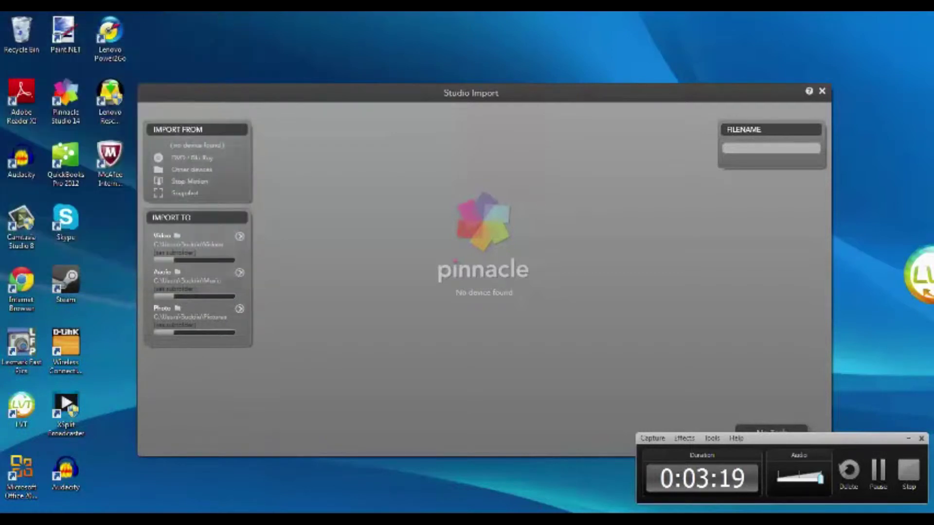
{"action": "mouse_move", "coordinate": [176, 520]}
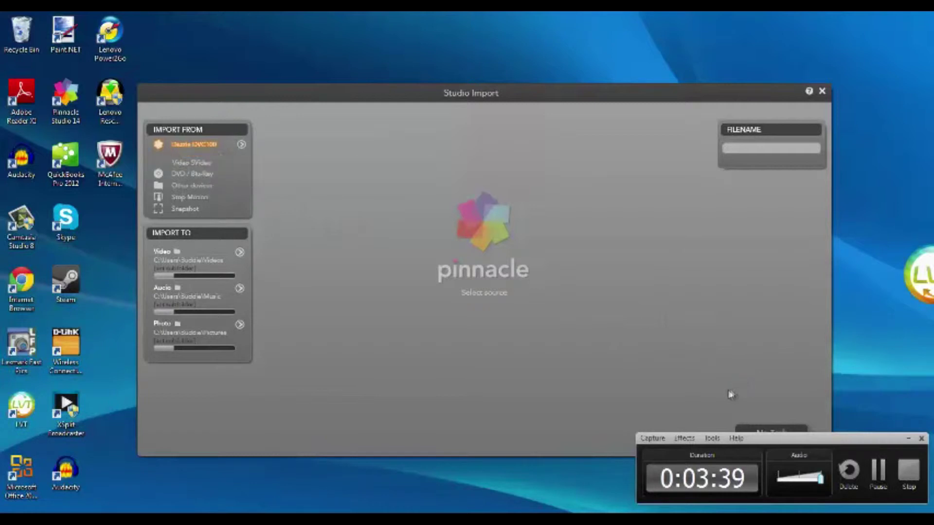
{"action": "left_click", "coordinate": [904, 439]}
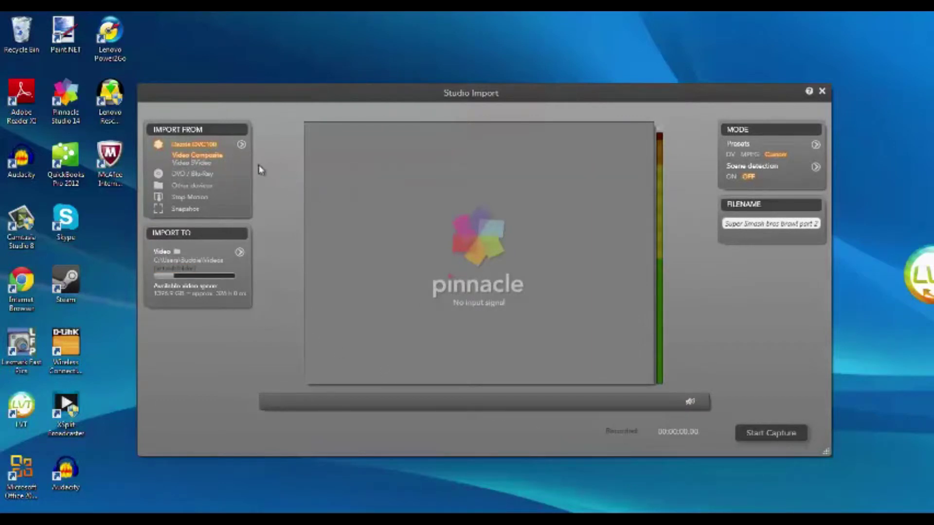
Choose the 16:9 aspect ratio in the Dazzle DVC100 source settings, close them, and select the capture device entry as import source
{"action": "left_click", "coordinate": [240, 145]}
{"action": "left_click", "coordinate": [188, 273]}
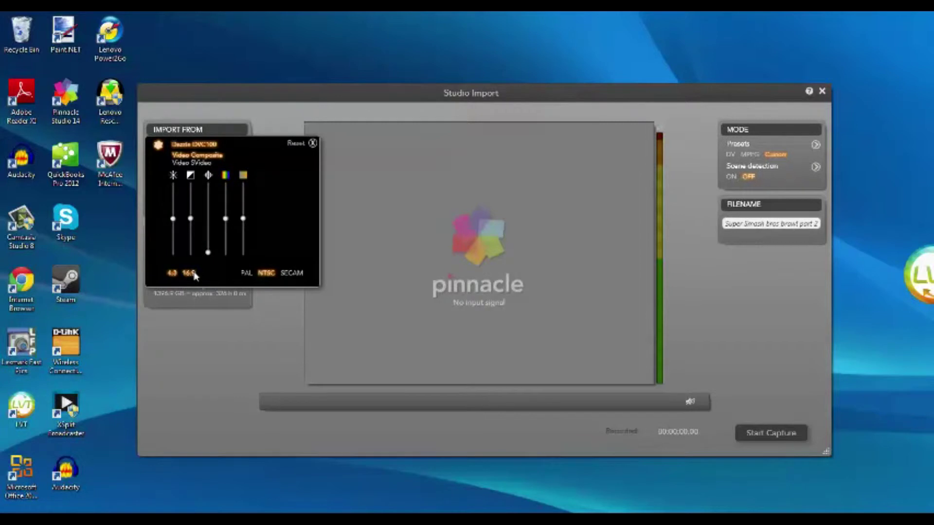
{"action": "left_click", "coordinate": [315, 144]}
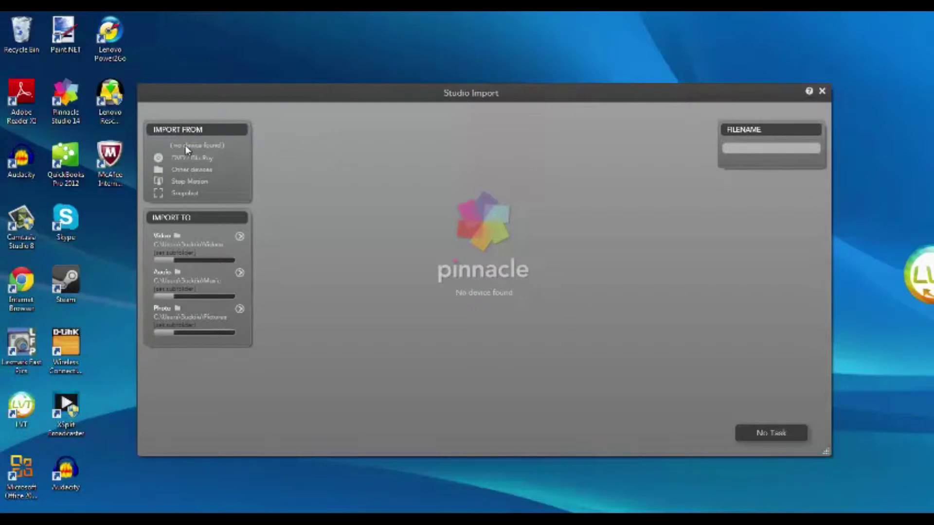
{"action": "left_click", "coordinate": [199, 144]}
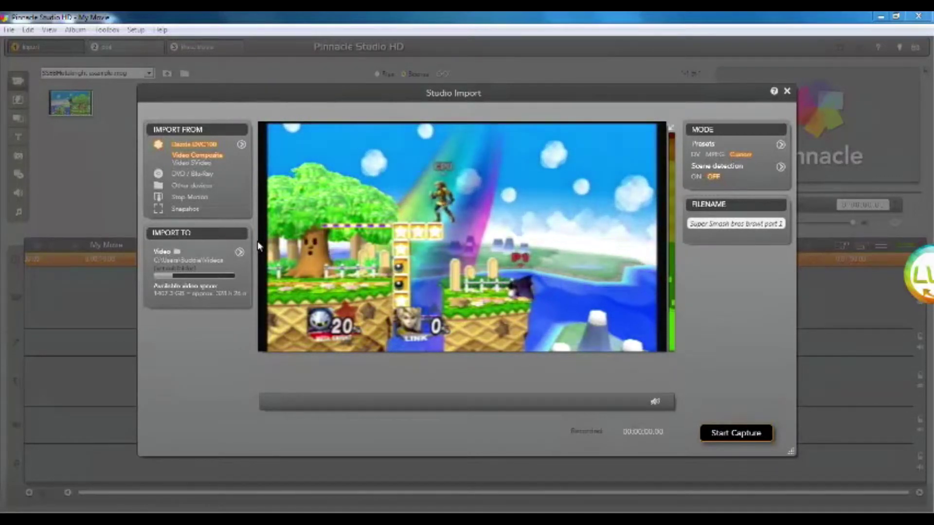
Switch to Audacity and minimize the empty project window so the recorded track is in front
{"action": "key", "text": "alt+Tab"}
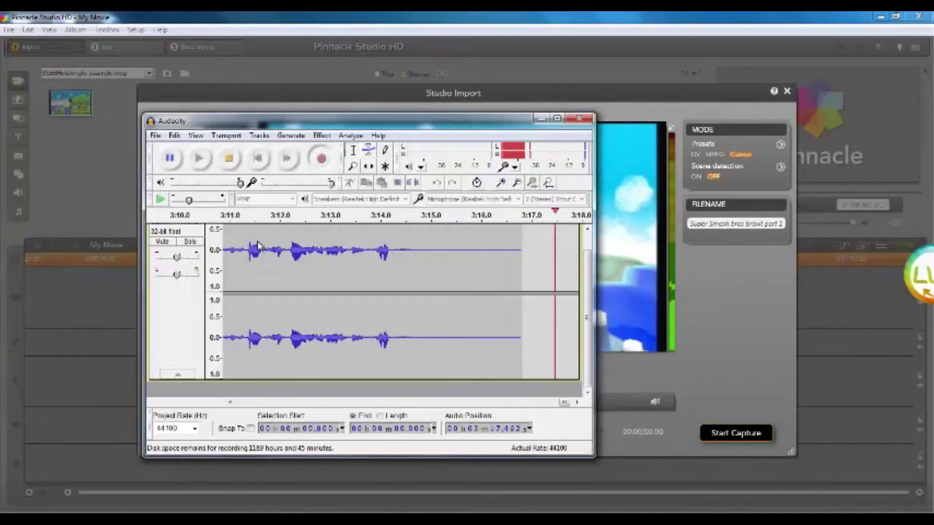
{"action": "key", "text": "alt+Tab"}
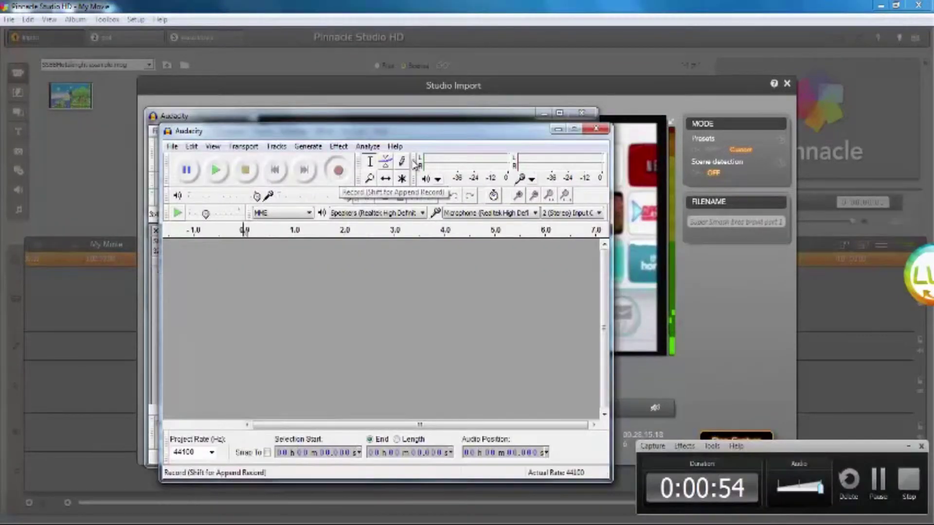
{"action": "left_click", "coordinate": [558, 130]}
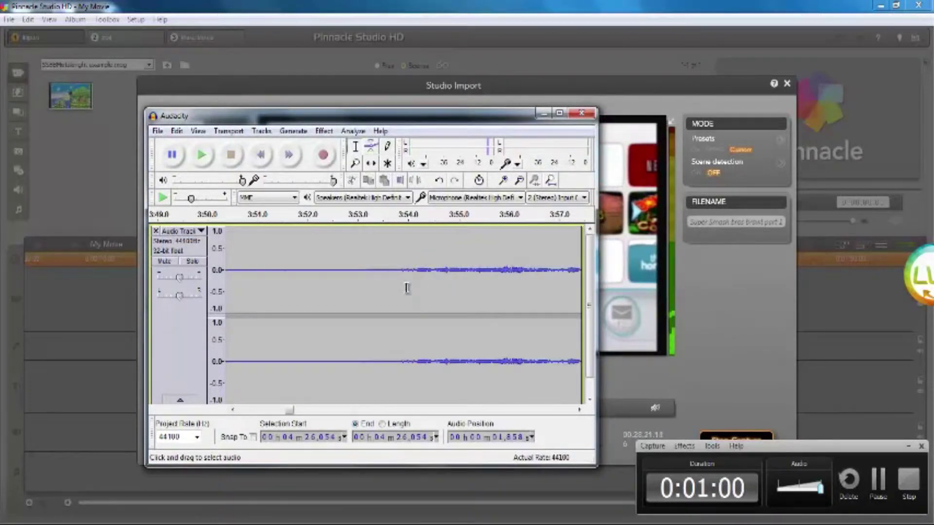
Select the background-noise stretch from about 3:53.047 to 4:11.286 in the recorded track and capture its Noise Removal profile
{"action": "left_click", "coordinate": [363, 267]}
{"action": "mouse_move", "coordinate": [363, 270]}
{"action": "left_mouse_down"}
{"action": "mouse_move", "coordinate": [715, 246]}
{"action": "mouse_move", "coordinate": [645, 273]}
{"action": "mouse_move", "coordinate": [367, 288]}
{"action": "left_mouse_up"}
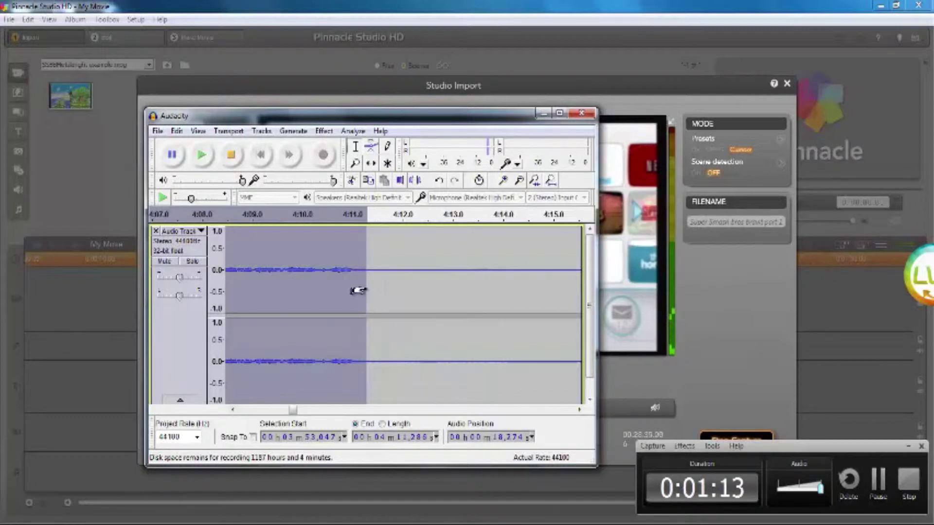
{"action": "scroll", "coordinate": [358, 290], "scroll_direction": "down", "scroll_amount": 1}
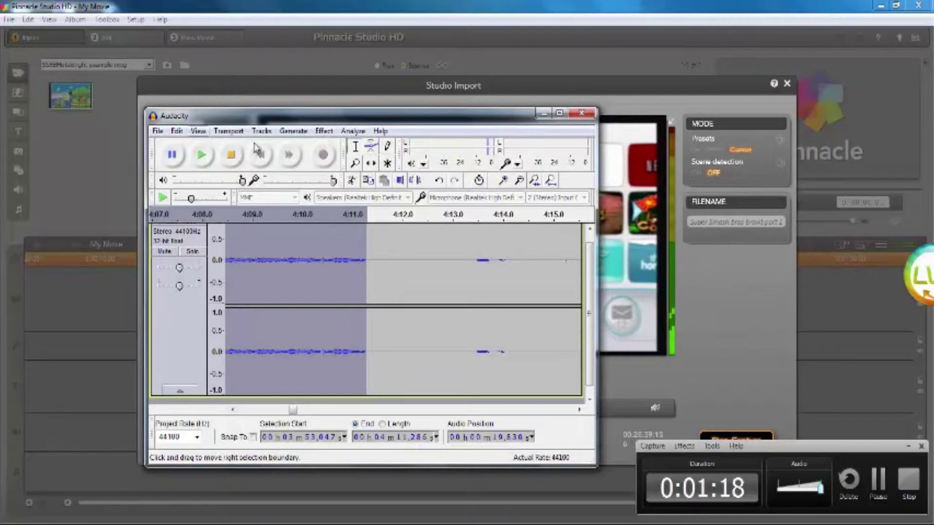
{"action": "left_click", "coordinate": [322, 132]}
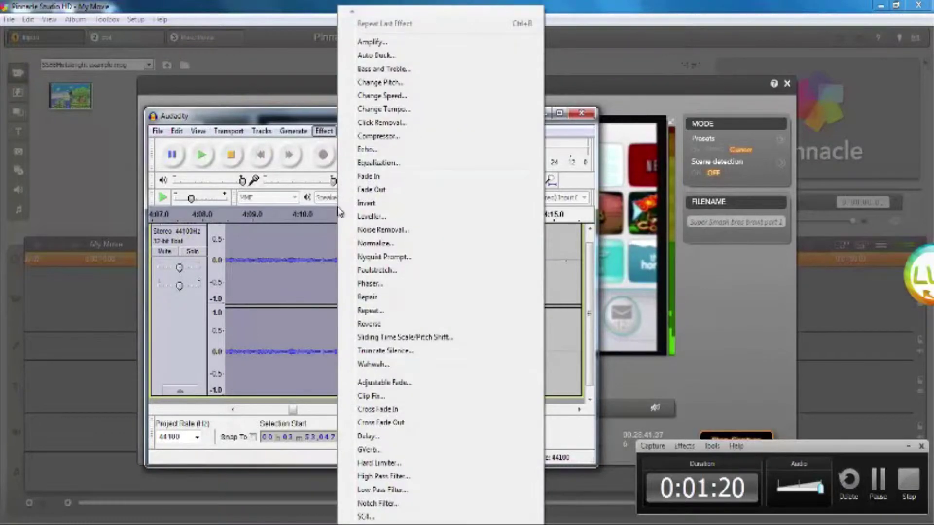
{"action": "left_click", "coordinate": [352, 230]}
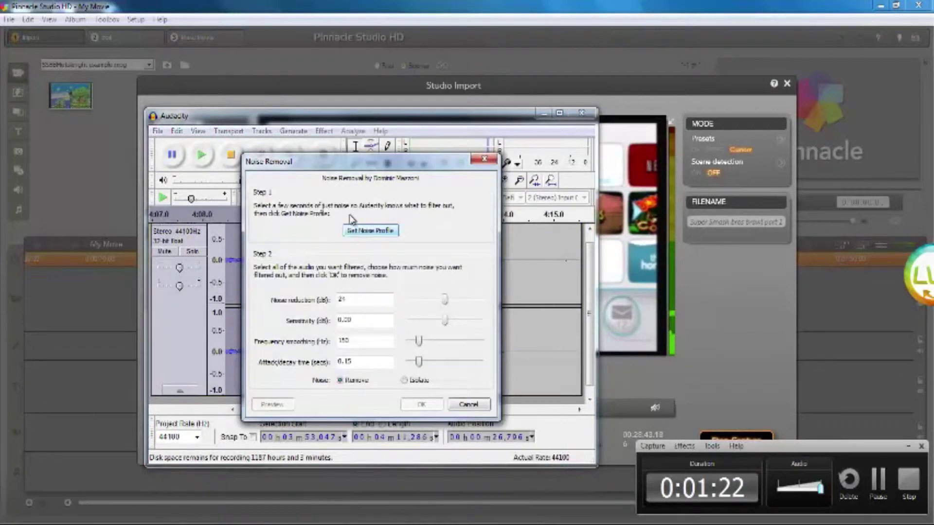
{"action": "left_click", "coordinate": [356, 232]}
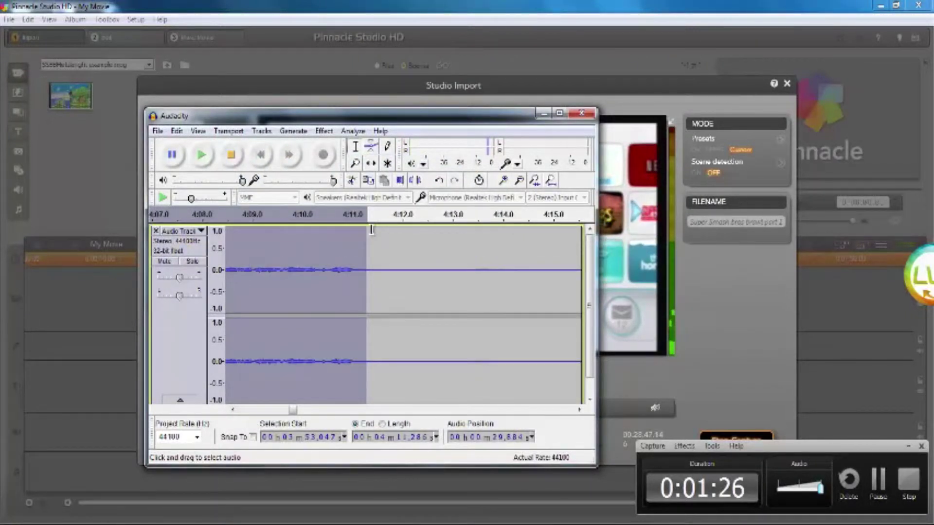
Apply Noise Removal to the entire track with 24 dB reduction, 0.00 dB sensitivity, 150 Hz smoothing and 0.15 s attack/decay time
{"action": "key", "text": "ctrl+a"}
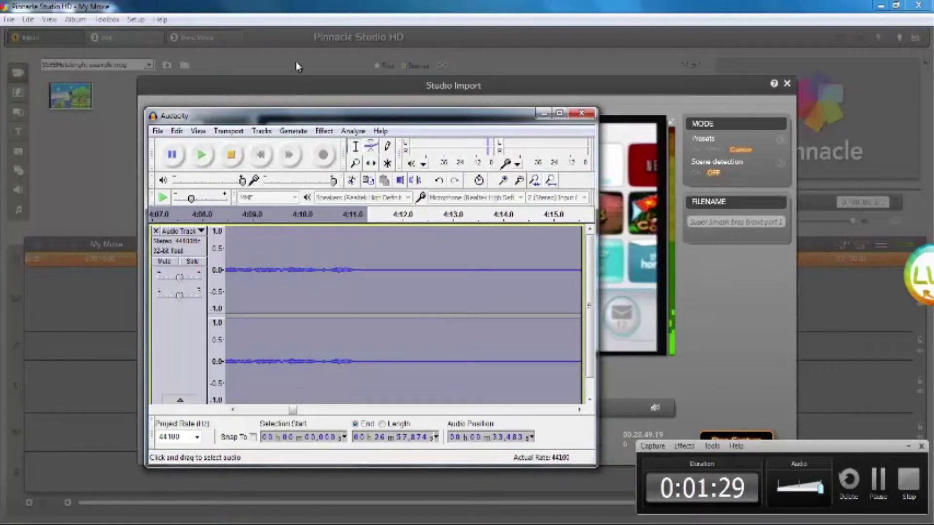
{"action": "left_click", "coordinate": [324, 131]}
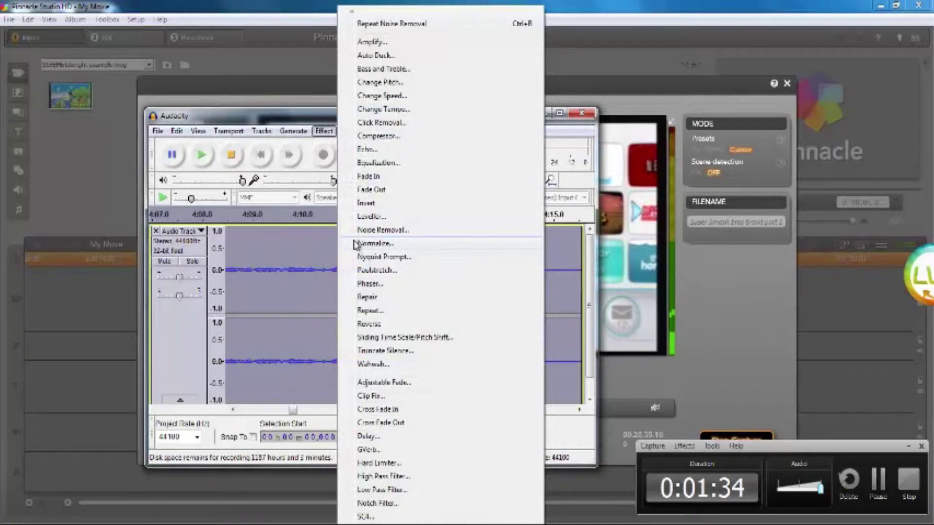
{"action": "left_click", "coordinate": [369, 230]}
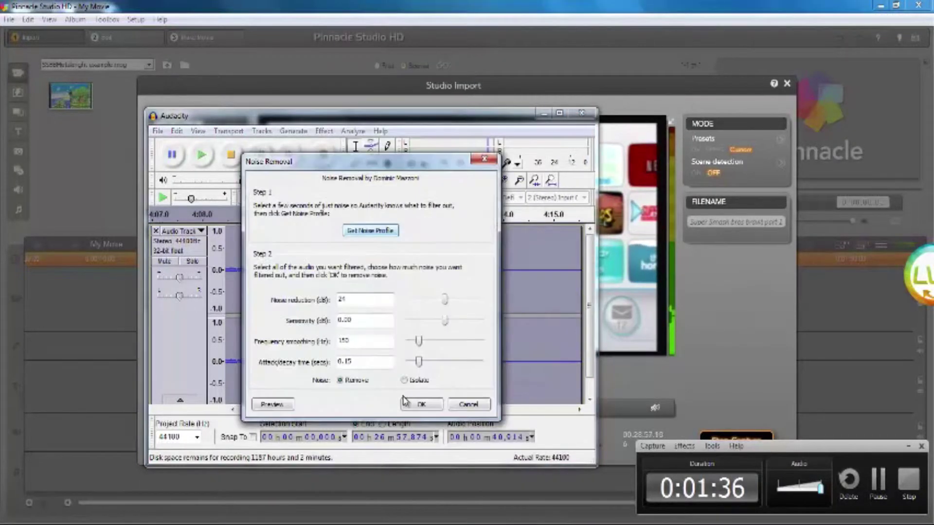
{"action": "left_click", "coordinate": [408, 404]}
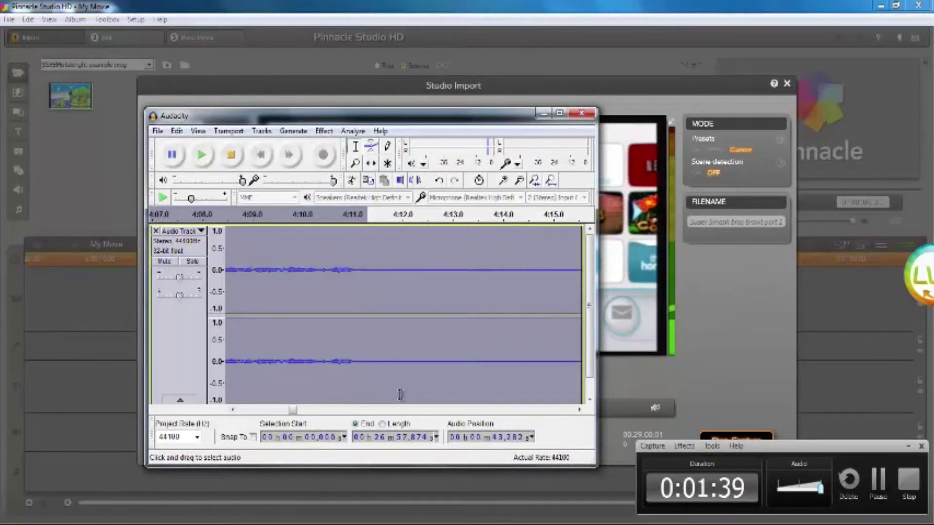
{"action": "key", "text": "ctrl+r"}
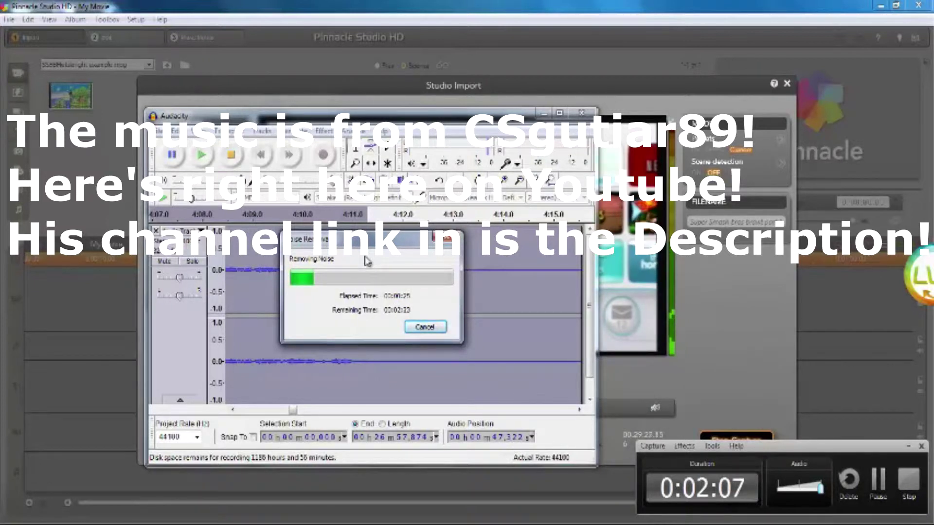
Stop the gameplay capture, then close the Studio Import window and Pinnacle Studio HD
{"action": "left_click", "coordinate": [722, 427]}
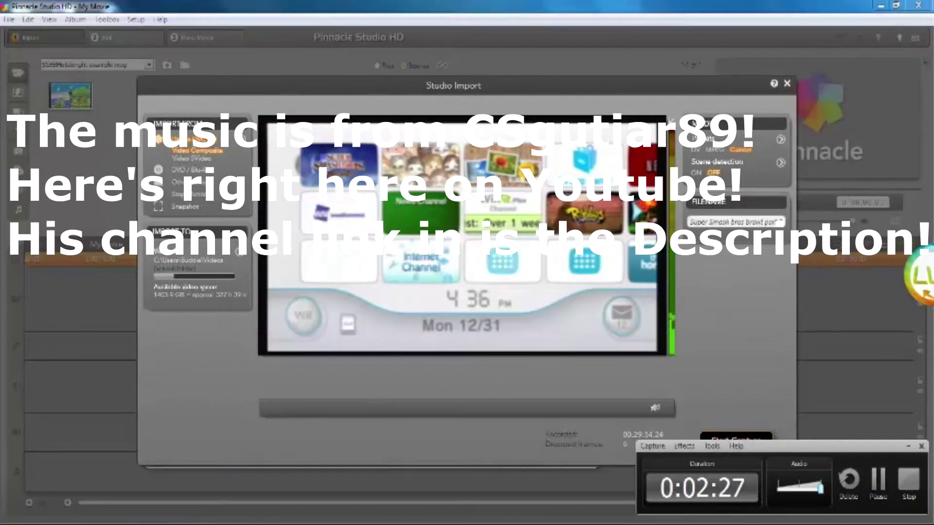
{"action": "key", "text": "super"}
{"action": "key", "text": "super"}
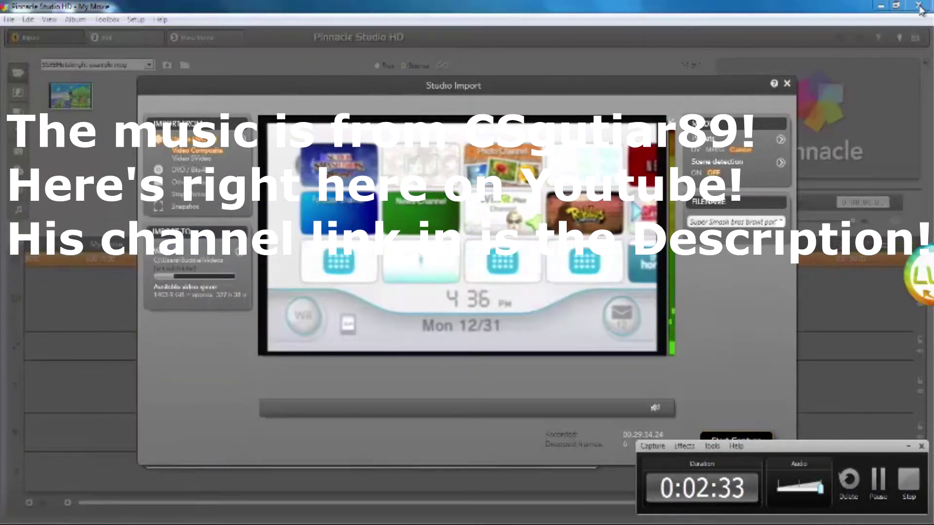
{"action": "left_click", "coordinate": [788, 87]}
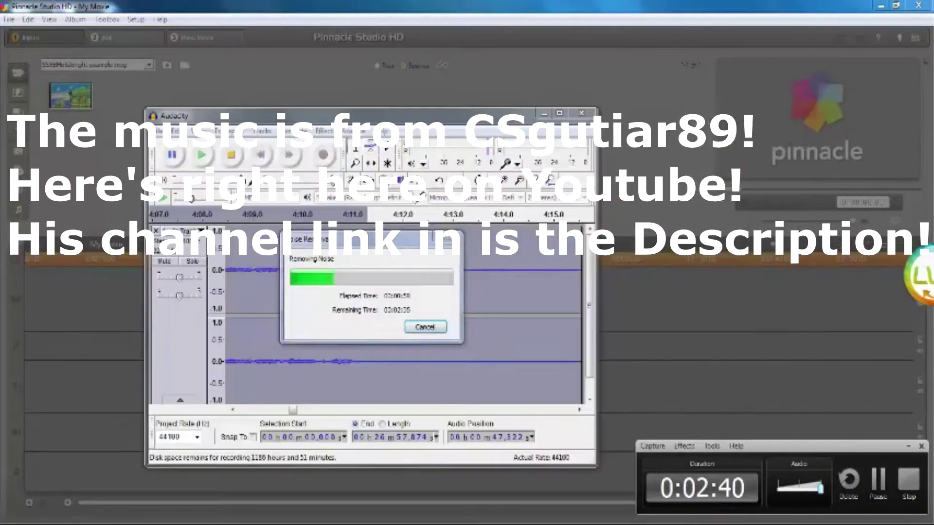
{"action": "left_click", "coordinate": [920, 6]}
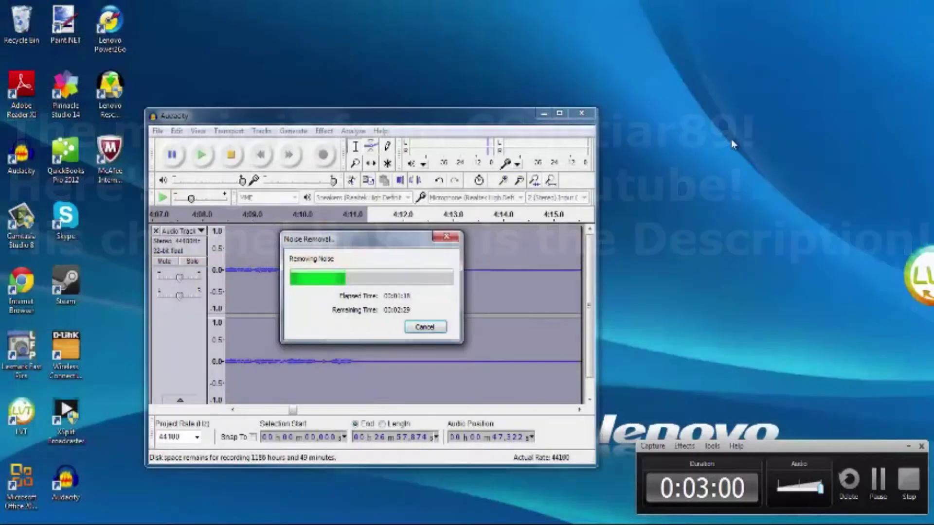
Switch to Camtasia Studio and close it without saving changes to Untitled.camproj
{"action": "mouse_move", "coordinate": [223, 456]}
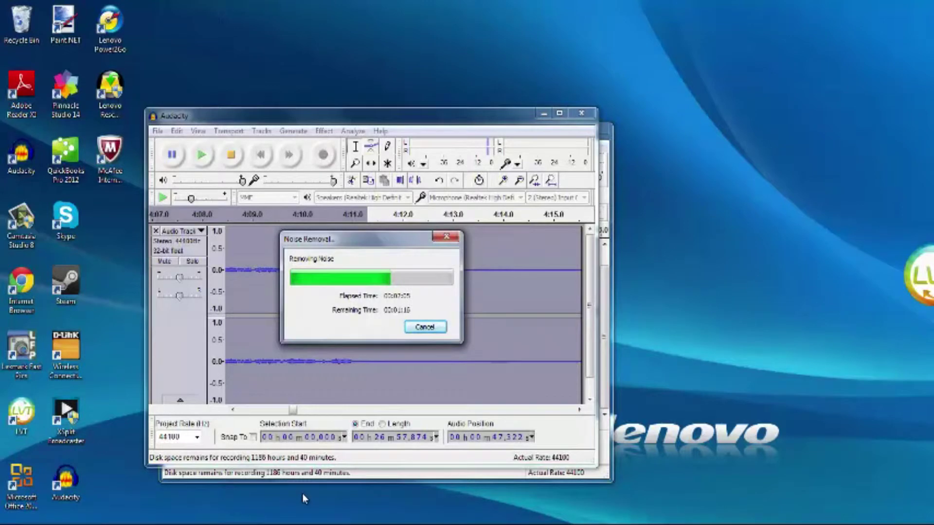
{"action": "left_click", "coordinate": [270, 513]}
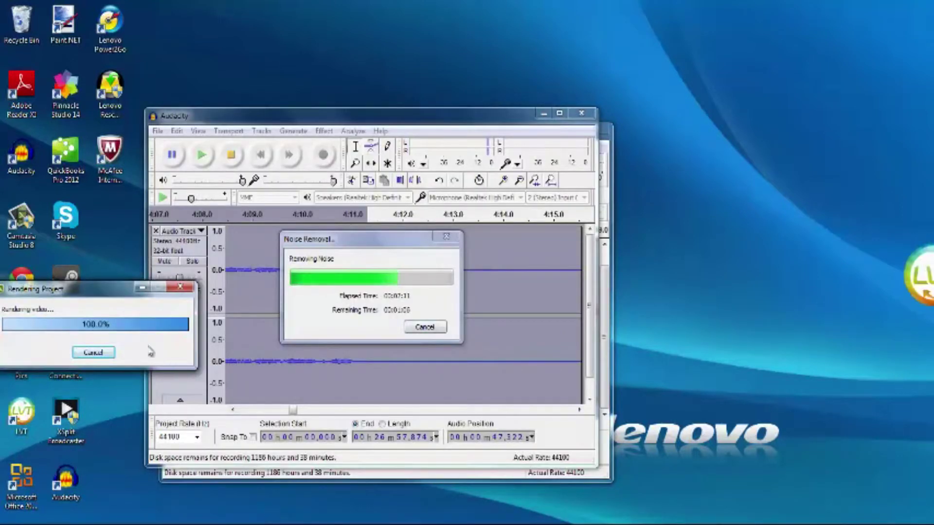
{"action": "left_click", "coordinate": [384, 4]}
{"action": "left_click", "coordinate": [449, 6]}
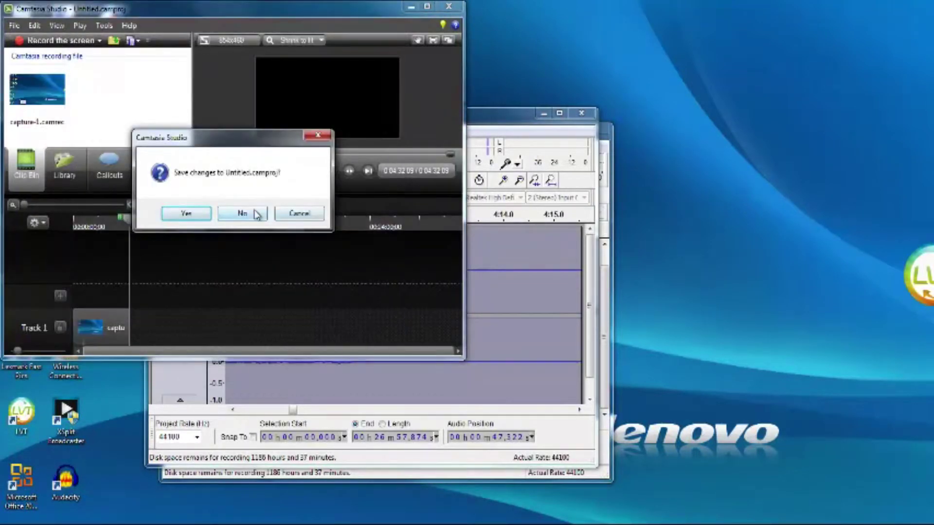
{"action": "left_click", "coordinate": [242, 212]}
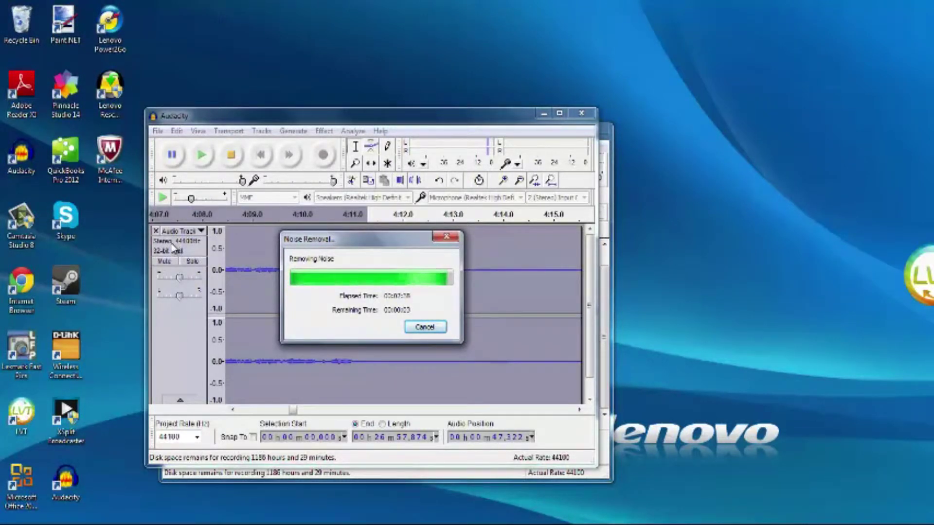
Export the Audacity audio to the Music library as a 16-bit WAV named "Super smash brawl Episode 1" and close the project without saving
{"action": "left_click", "coordinate": [158, 131]}
{"action": "left_click", "coordinate": [181, 298]}
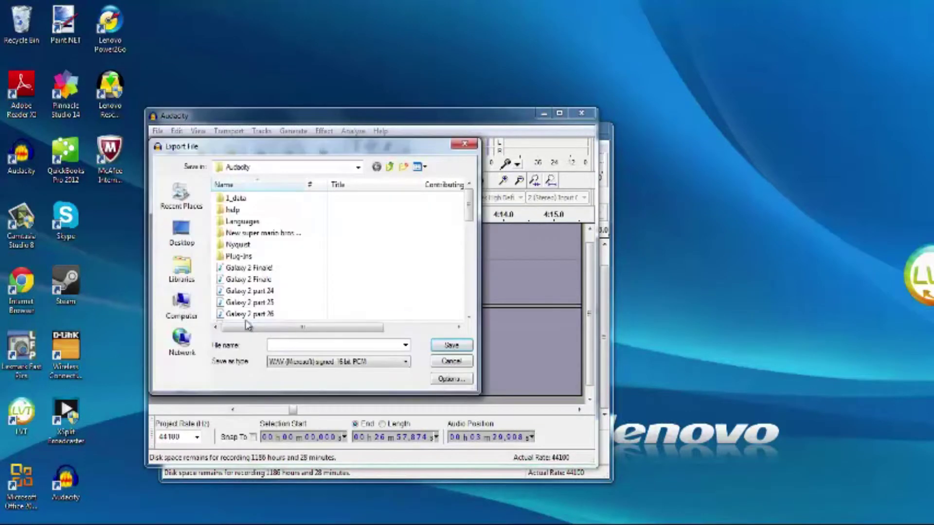
{"action": "left_click", "coordinate": [181, 270]}
{"action": "double_click", "coordinate": [370, 196]}
{"action": "left_click", "coordinate": [328, 345]}
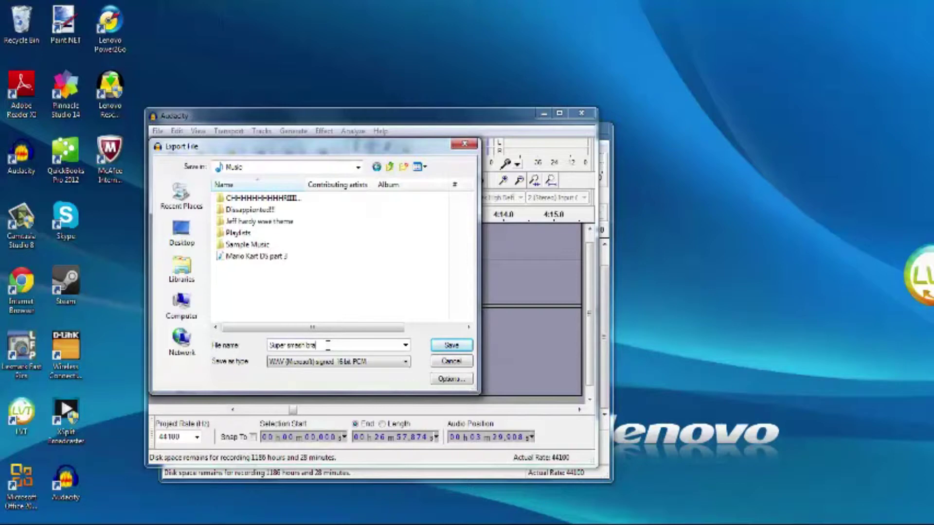
{"action": "left_click", "coordinate": [452, 345]}
{"action": "left_click", "coordinate": [439, 383]}
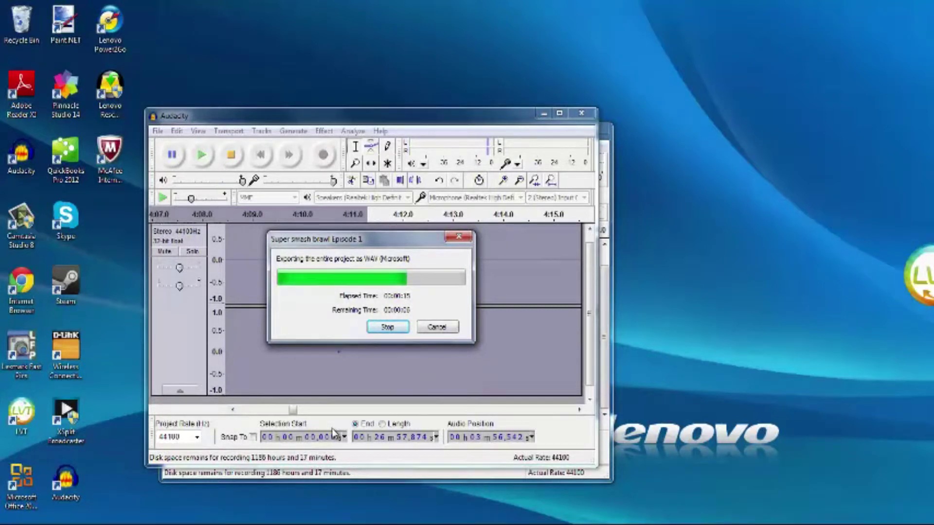
{"action": "left_click", "coordinate": [572, 117]}
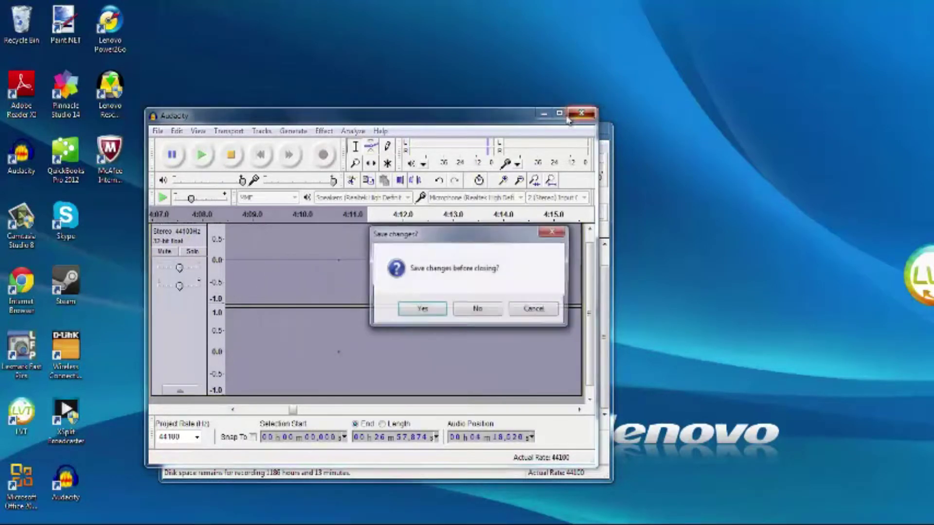
{"action": "left_click", "coordinate": [476, 309]}
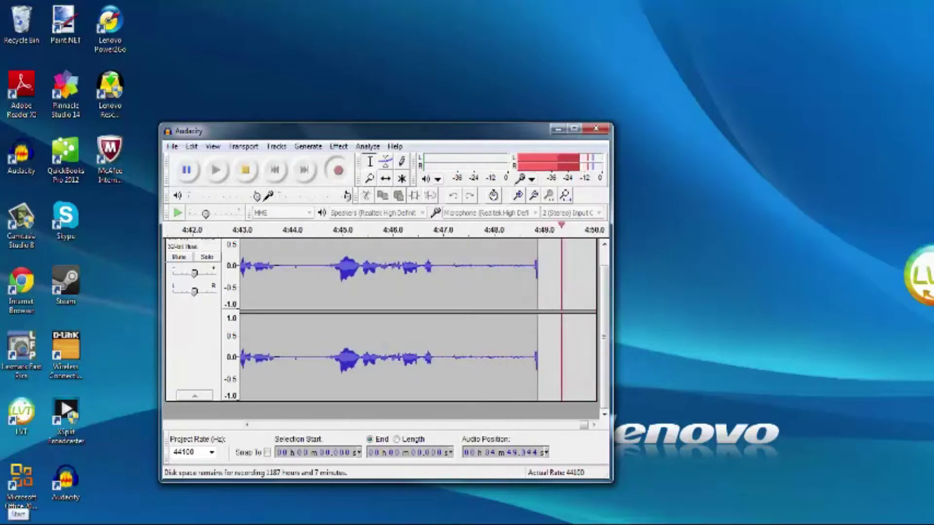
Launch Vegas Pro 11.0
{"action": "left_click", "coordinate": [15, 519]}
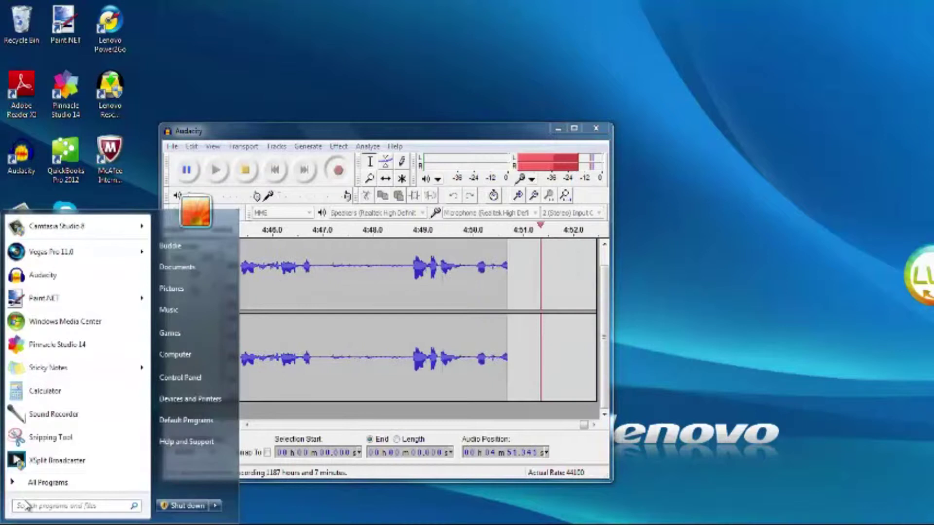
{"action": "mouse_move", "coordinate": [73, 253]}
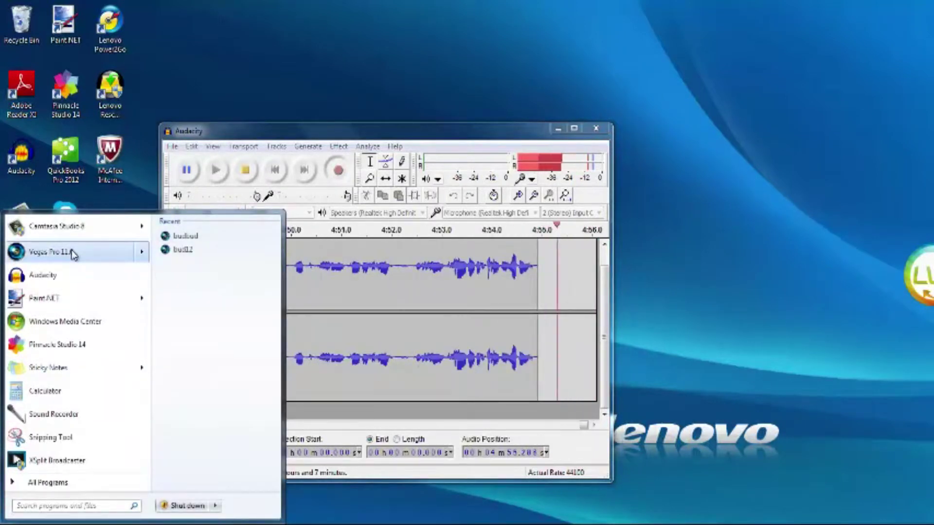
{"action": "left_click", "coordinate": [73, 252]}
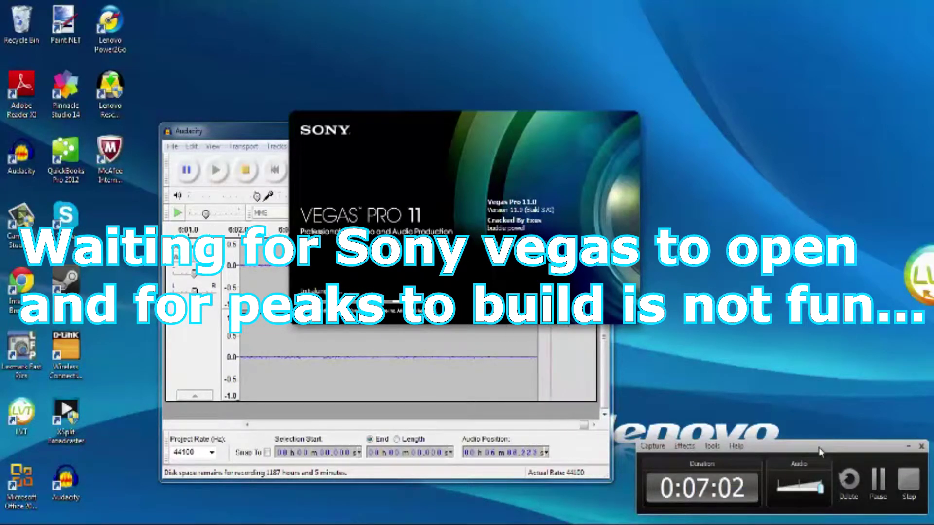
Open the gameplay video "Super Smash bros brawl part 1.mpg" from the Videos library onto the timeline
{"action": "left_click", "coordinate": [910, 446]}
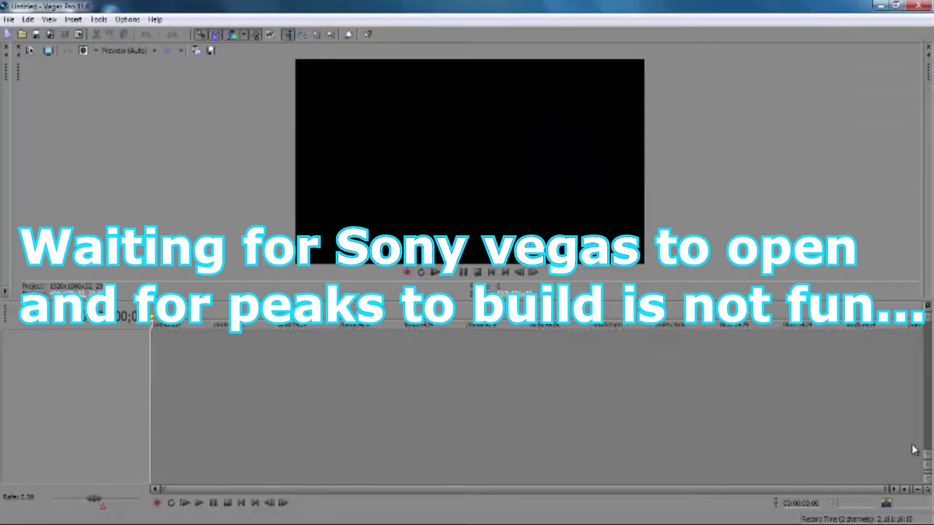
{"action": "key", "text": "ctrl+o"}
{"action": "left_click", "coordinate": [333, 190]}
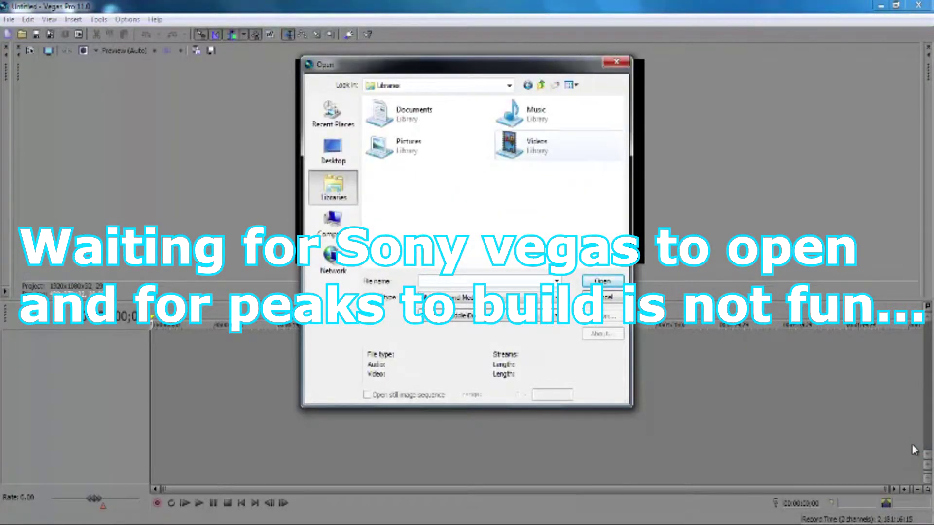
{"action": "double_click", "coordinate": [510, 145]}
{"action": "double_click", "coordinate": [398, 239]}
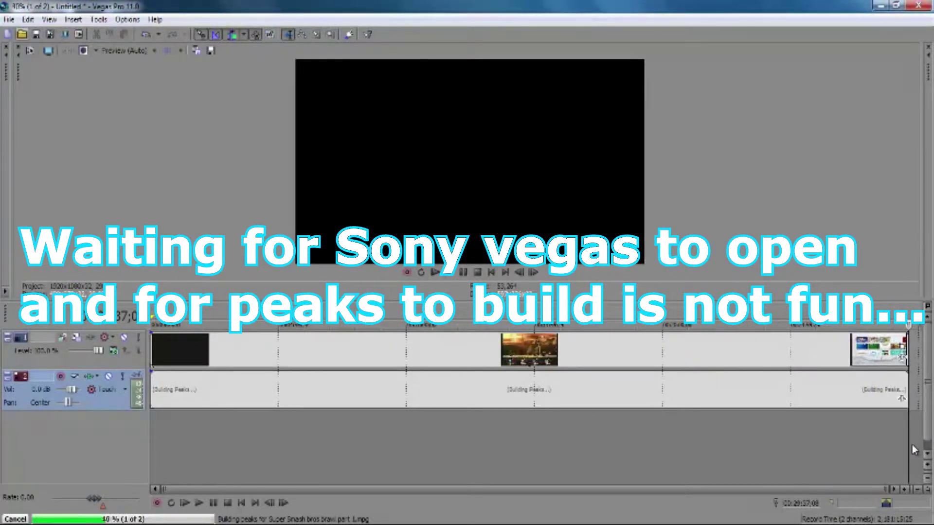
Add the exported commentary WAV from the Music library to the timeline
{"action": "left_click", "coordinate": [21, 34]}
{"action": "left_click", "coordinate": [333, 189]}
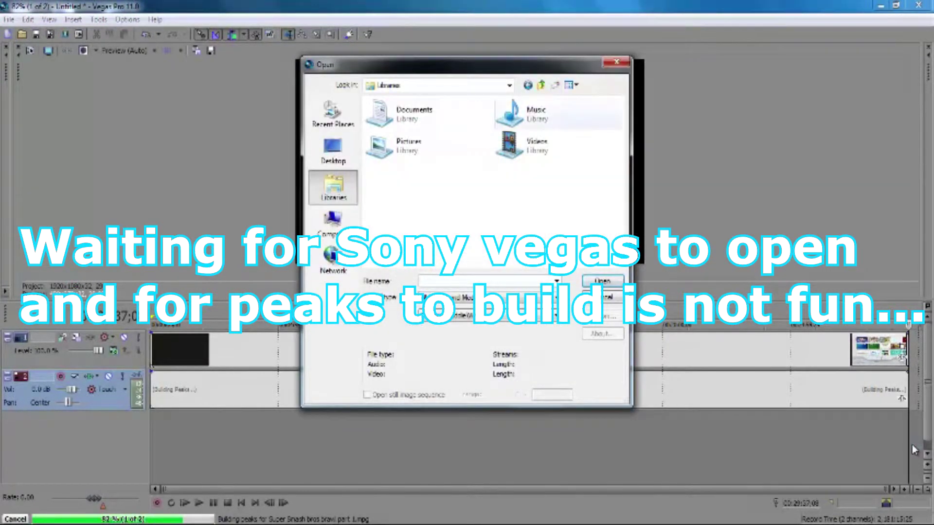
{"action": "double_click", "coordinate": [535, 115]}
{"action": "double_click", "coordinate": [414, 186]}
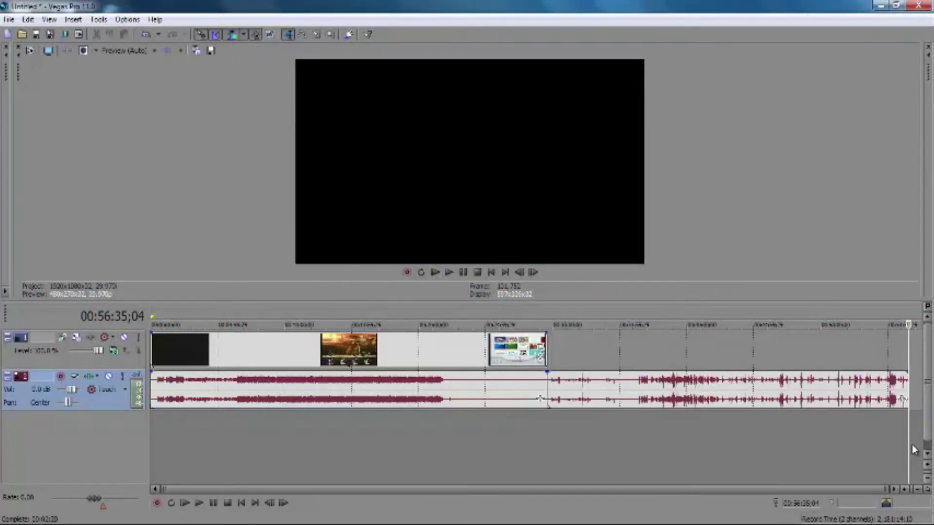
Insert a new audio track and move the commentary event onto it, aligned with the start of the timeline
{"action": "right_click", "coordinate": [81, 416]}
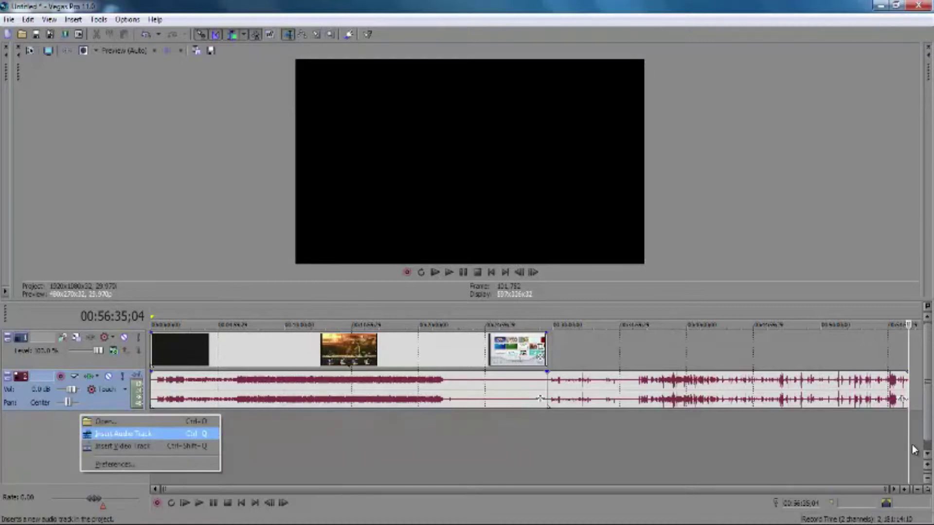
{"action": "key", "text": "Return"}
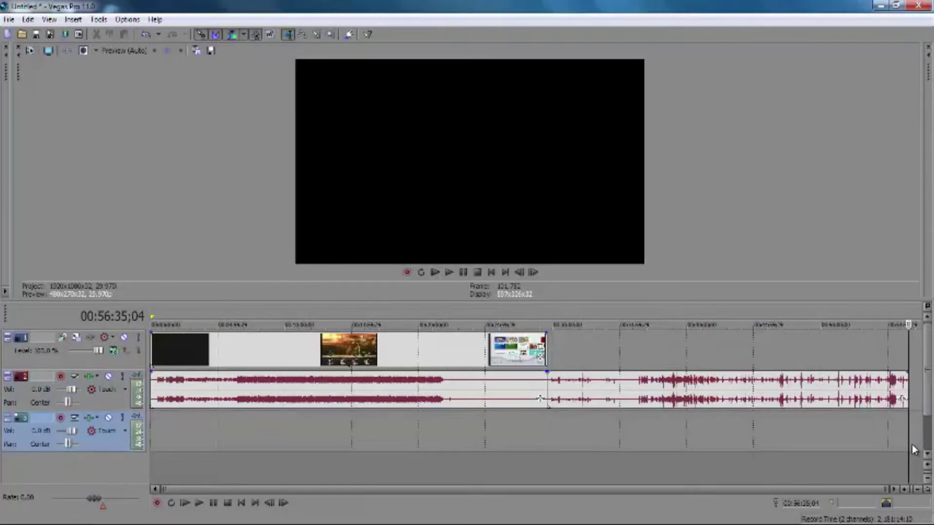
{"action": "left_click", "coordinate": [550, 397]}
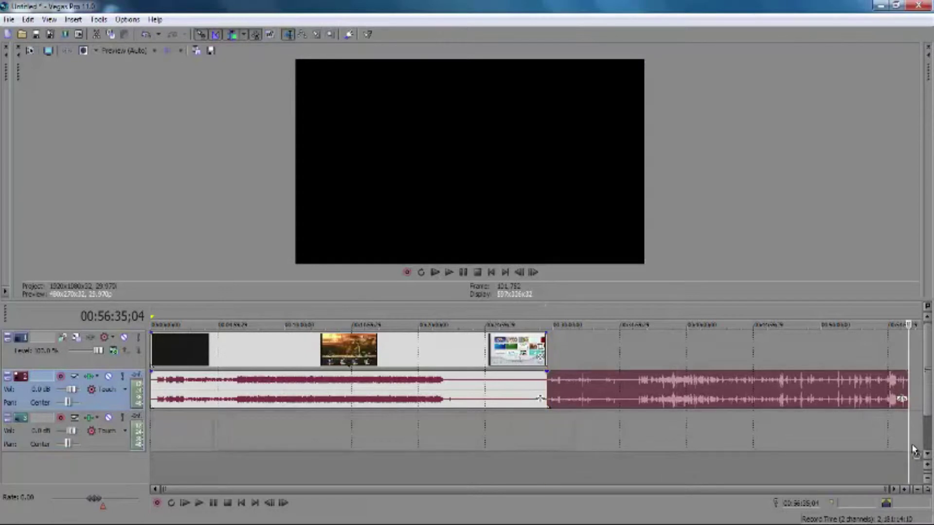
{"action": "left_click_drag", "start_coordinate": [550, 397], "coordinate": [153, 437]}
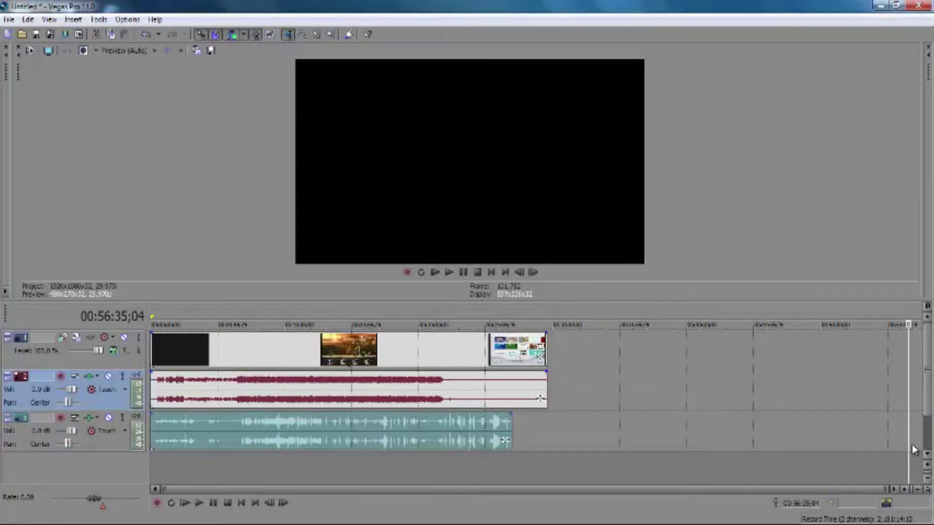
Play the timeline around 00:06:42 to compare the game audio level with the commentary
{"action": "left_click", "coordinate": [461, 432]}
{"action": "left_click", "coordinate": [440, 432]}
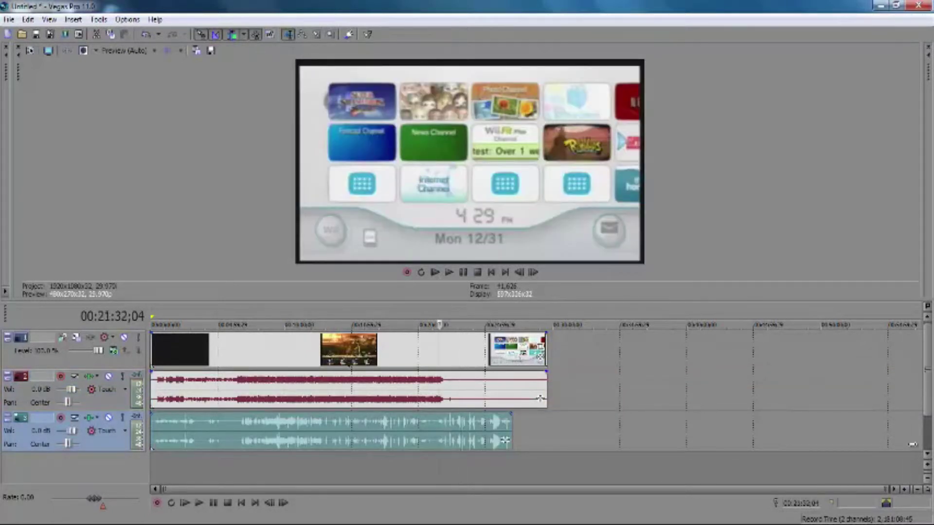
{"action": "left_click", "coordinate": [228, 432]}
{"action": "left_click", "coordinate": [183, 432]}
{"action": "left_click_drag", "start_coordinate": [183, 324], "coordinate": [239, 325]}
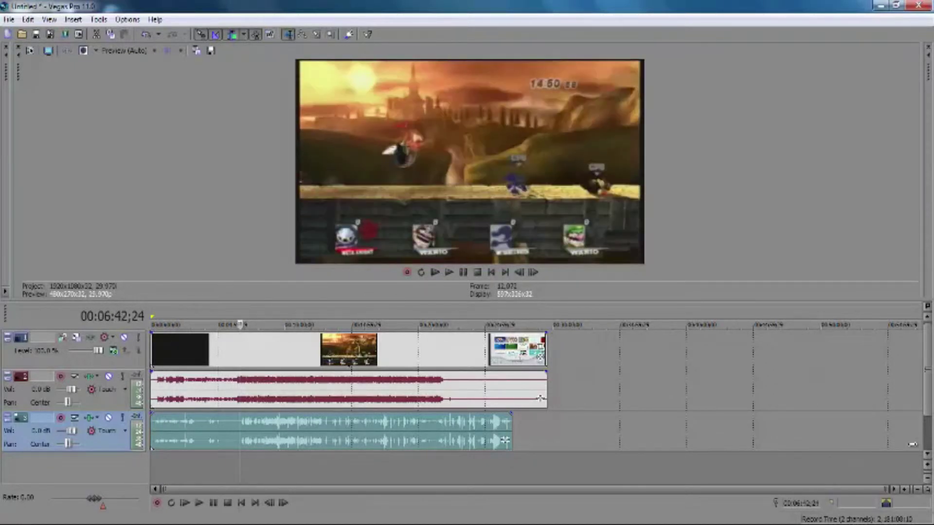
{"action": "key", "text": "space"}
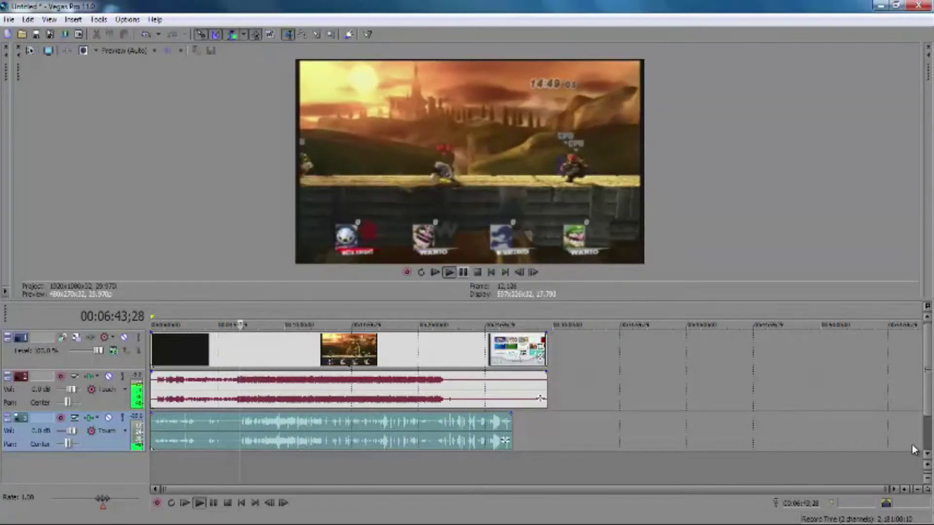
{"action": "key", "text": "Return"}
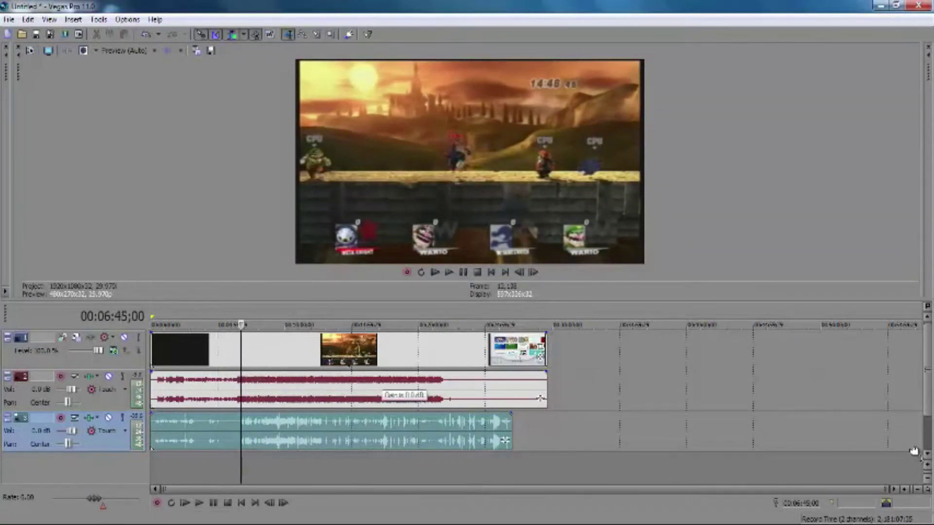
Lower the gain of the gameplay audio event well below the commentary and play back the mix
{"action": "left_click_drag", "start_coordinate": [389, 374], "coordinate": [386, 388]}
{"action": "left_click_drag", "start_coordinate": [404, 391], "coordinate": [378, 397]}
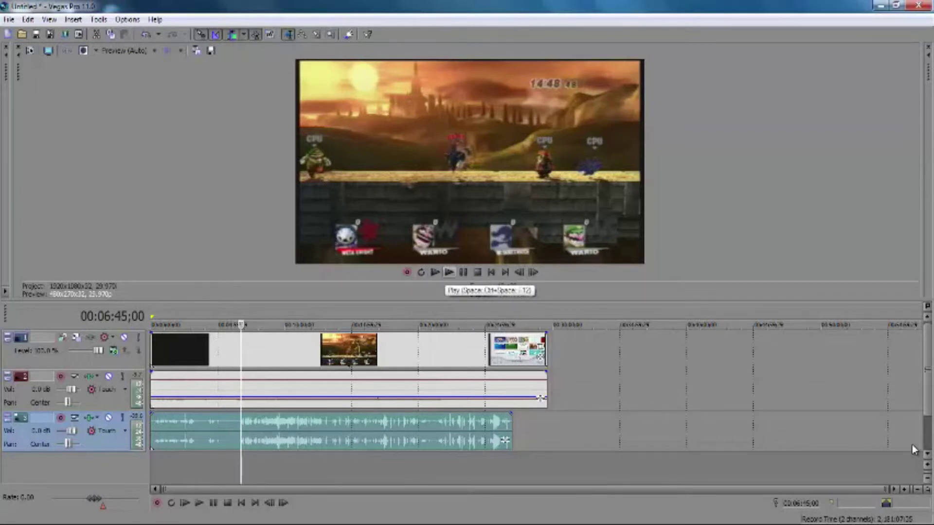
{"action": "key", "text": "space"}
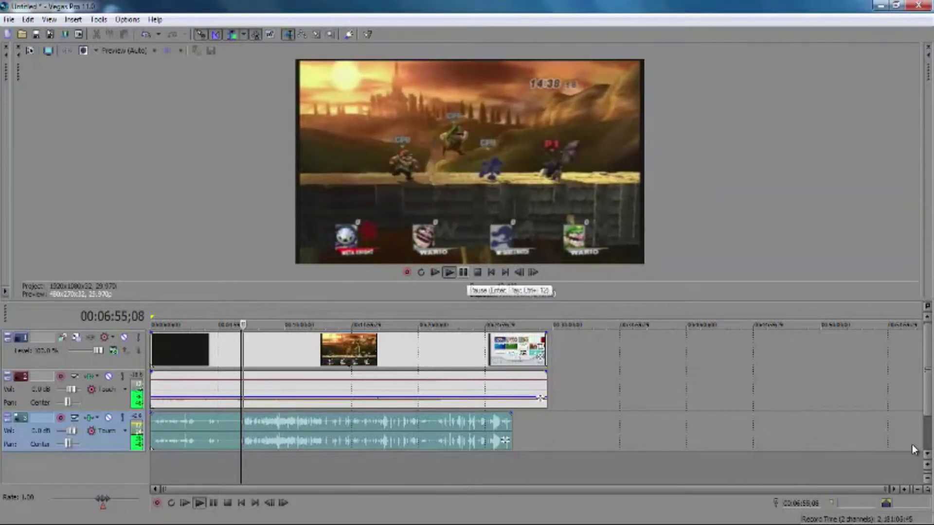
{"action": "key", "text": "Return"}
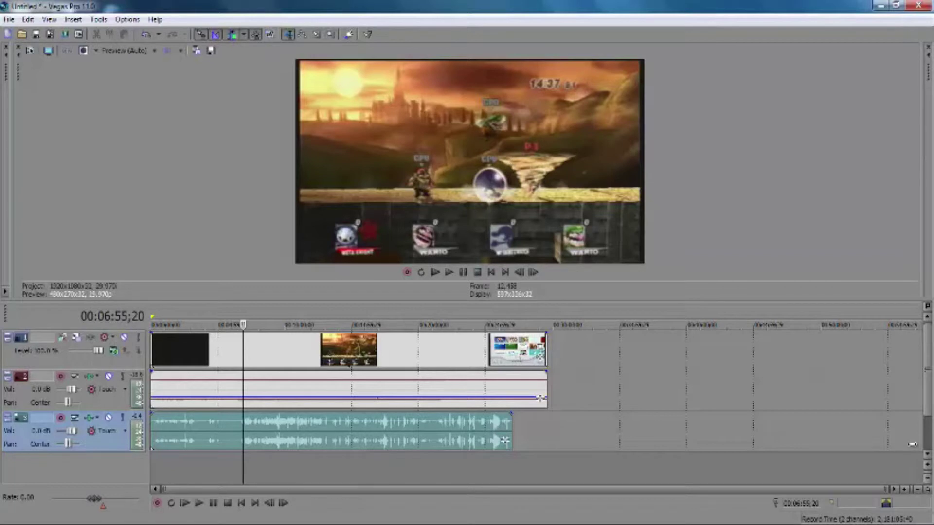
{"action": "key", "text": "space"}
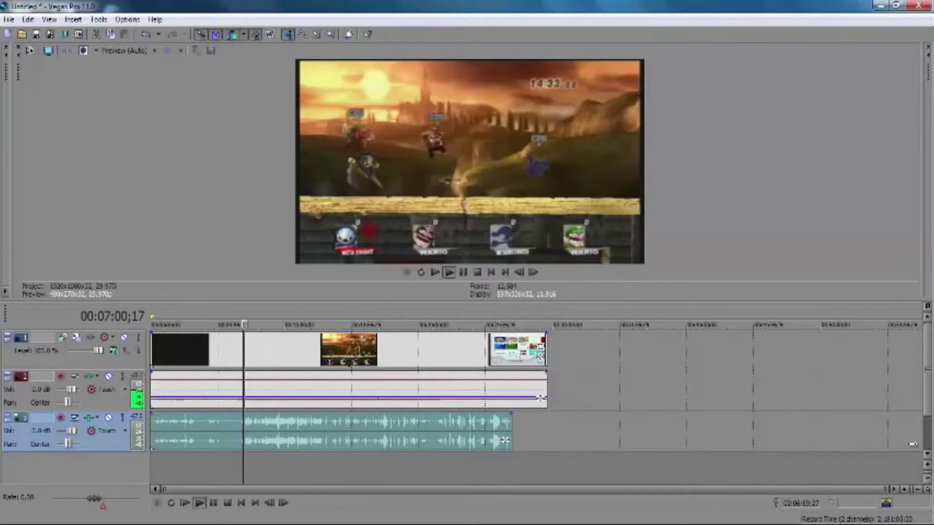
{"action": "key", "text": "Return"}
Return to the beginning of the timeline and review how the opening seconds of gameplay and commentary play together
{"action": "key", "text": "Left"}
{"action": "key", "text": "Left"}
{"action": "key", "text": "Left"}
{"action": "key", "text": "Left"}
{"action": "key", "text": "Left"}
{"action": "key", "text": "Left"}
{"action": "key", "text": "Left"}
{"action": "key", "text": "Left"}
{"action": "key", "text": "Left"}
{"action": "key", "text": "Left"}
{"action": "key", "text": "Left"}
{"action": "key", "text": "Left"}
{"action": "key", "text": "Left"}
{"action": "key", "text": "Left"}
{"action": "key", "text": "Left"}
{"action": "key", "text": "Left"}
{"action": "key", "text": "Left"}
{"action": "key", "text": "Left"}
{"action": "key", "text": "Left"}
{"action": "key", "text": "Left"}
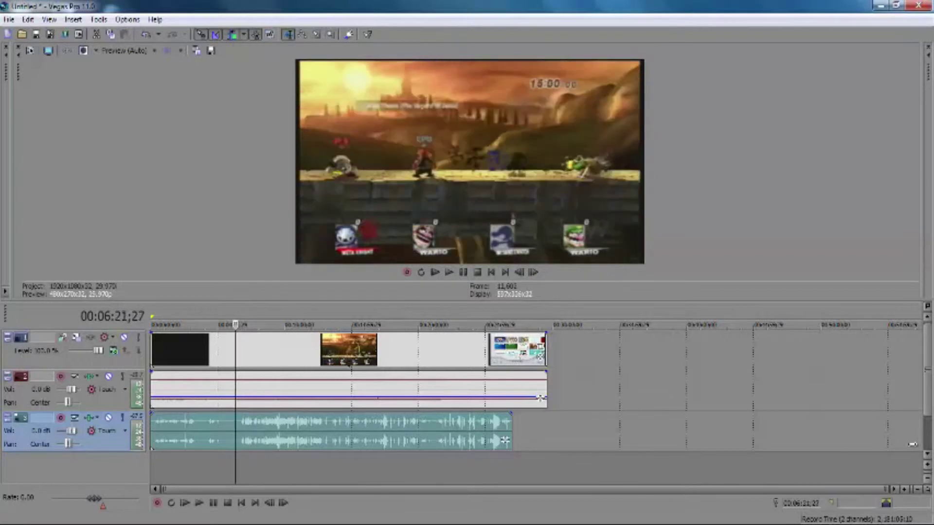
{"action": "key", "text": "Left"}
{"action": "key", "text": "Left"}
{"action": "key", "text": "Left"}
{"action": "key", "text": "Left"}
{"action": "key", "text": "Left"}
{"action": "key", "text": "Left"}
{"action": "key", "text": "Left"}
{"action": "key", "text": "Left"}
{"action": "key", "text": "Left"}
{"action": "key", "text": "Left"}
{"action": "key", "text": "Left"}
{"action": "key", "text": "Left"}
{"action": "key", "text": "Left"}
{"action": "key", "text": "Left"}
{"action": "key", "text": "Left"}
{"action": "key", "text": "Left"}
{"action": "key", "text": "Left"}
{"action": "key", "text": "Left"}
{"action": "key", "text": "Left"}
{"action": "key", "text": "Left"}
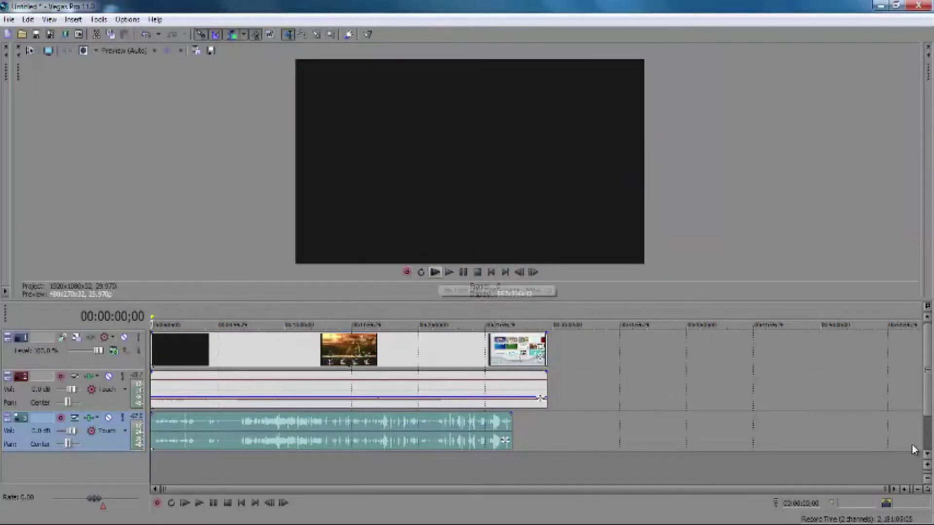
{"action": "key", "text": "space"}
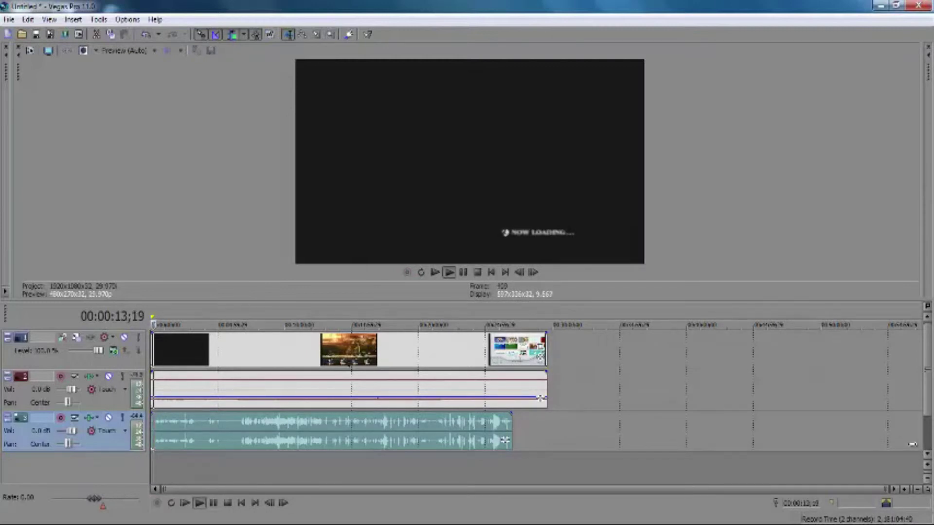
{"action": "key", "text": "Return"}
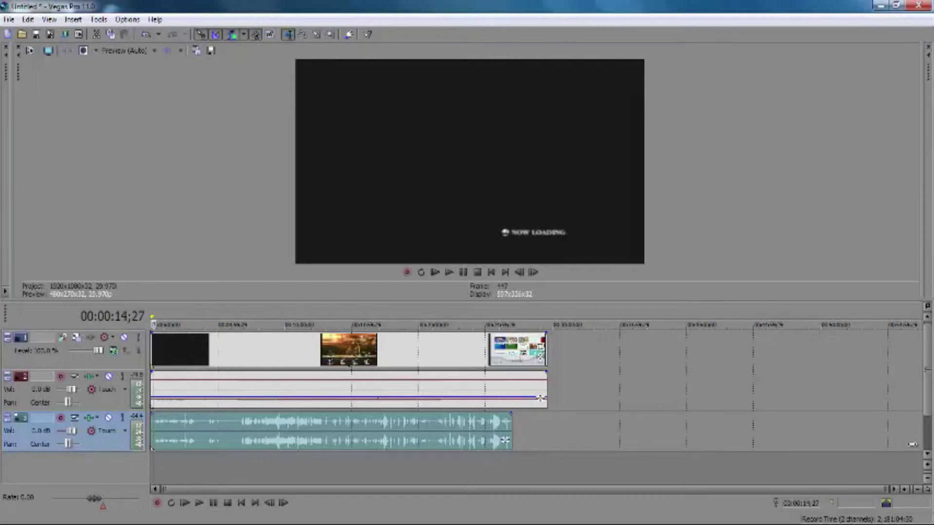
{"action": "key", "text": "Right"}
{"action": "key", "text": "Right"}
{"action": "key", "text": "Left"}
{"action": "key", "text": "Left"}
{"action": "key", "text": "Left"}
{"action": "key", "text": "space"}
{"action": "key", "text": "space"}
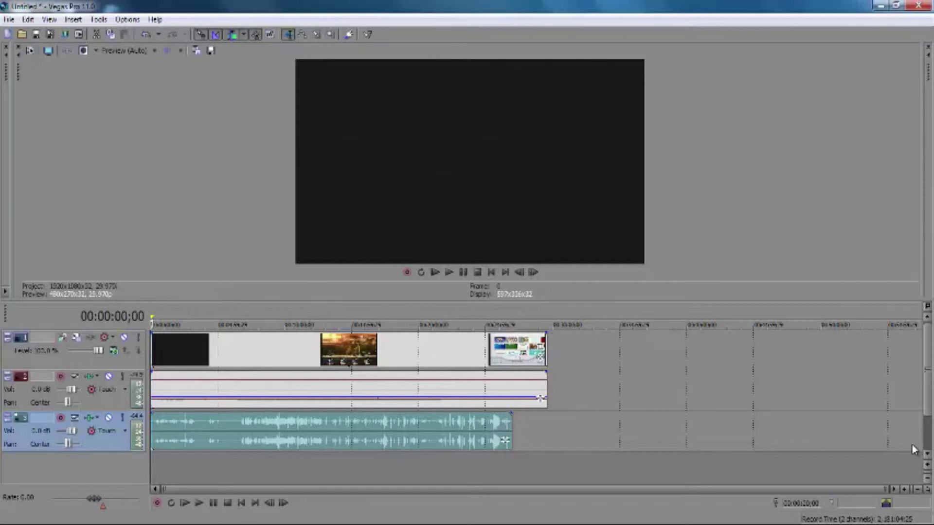
Examine the opening more closely and play the commentary from about 00:00:25
{"action": "key", "text": "Up"}
{"action": "key", "text": "Up"}
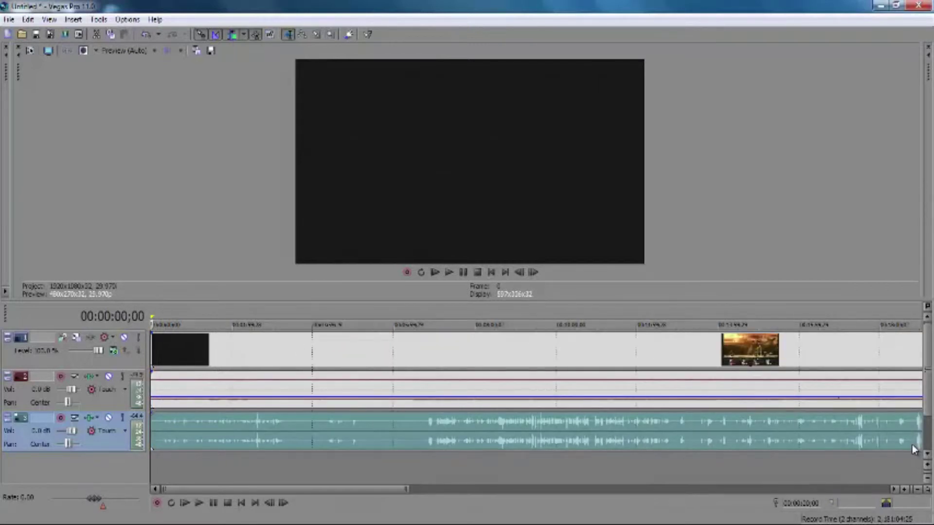
{"action": "key", "text": "Right"}
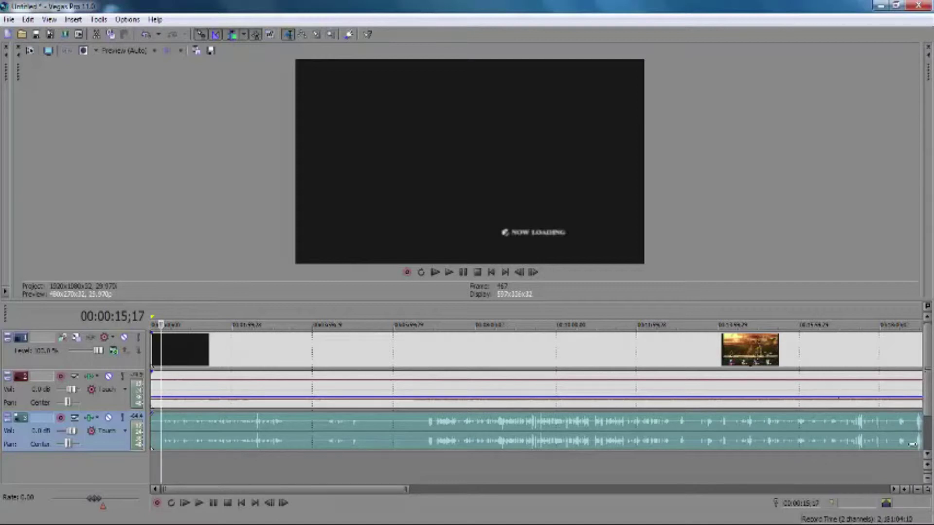
{"action": "key", "text": "Right"}
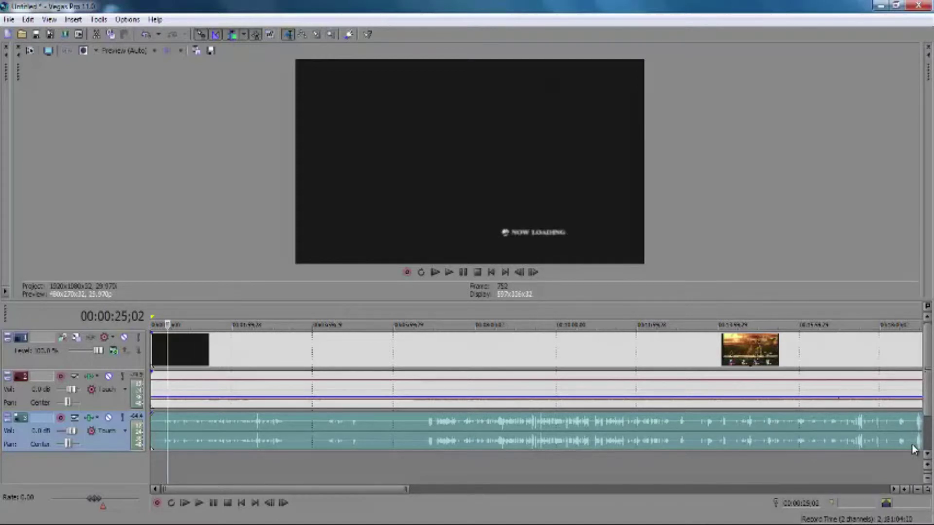
{"action": "key", "text": "space"}
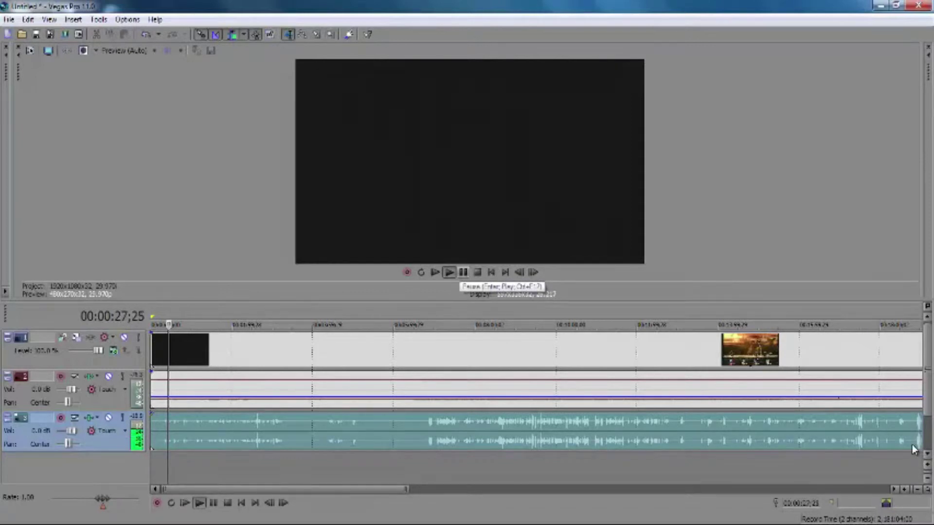
{"action": "key", "text": "Return"}
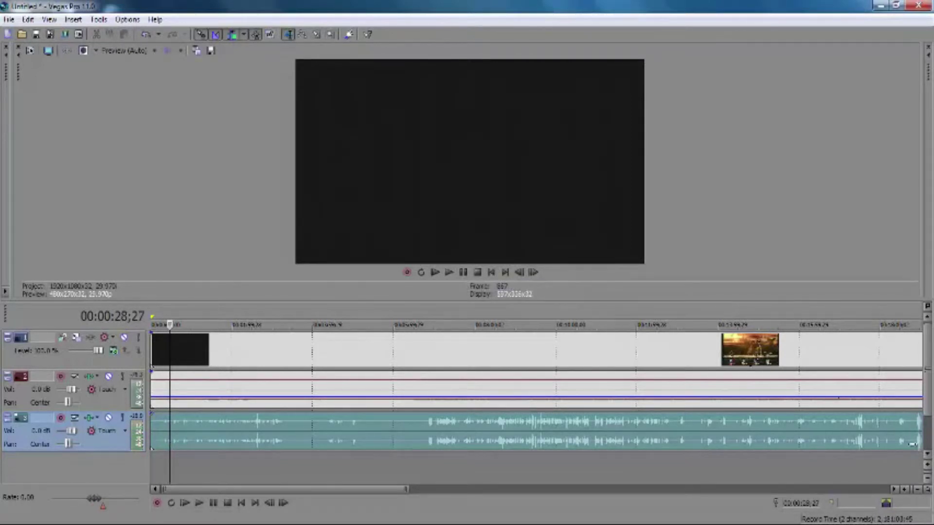
Look through the footage from about 00:00:28 to the stage selection screen at 00:04:25 for a cut point
{"action": "key", "text": "Right"}
{"action": "key", "text": "Right"}
{"action": "key", "text": "Right"}
{"action": "key", "text": "Right"}
{"action": "key", "text": "Right"}
{"action": "key", "text": "Right"}
{"action": "key", "text": "Right"}
{"action": "key", "text": "Right"}
{"action": "key", "text": "Right"}
{"action": "key", "text": "Right"}
{"action": "key", "text": "Right"}
{"action": "key", "text": "Right"}
{"action": "key", "text": "Right"}
{"action": "key", "text": "Right"}
{"action": "key", "text": "Right"}
{"action": "key", "text": "Right"}
{"action": "key", "text": "Right"}
{"action": "key", "text": "Right"}
{"action": "key", "text": "Right"}
{"action": "key", "text": "Right"}
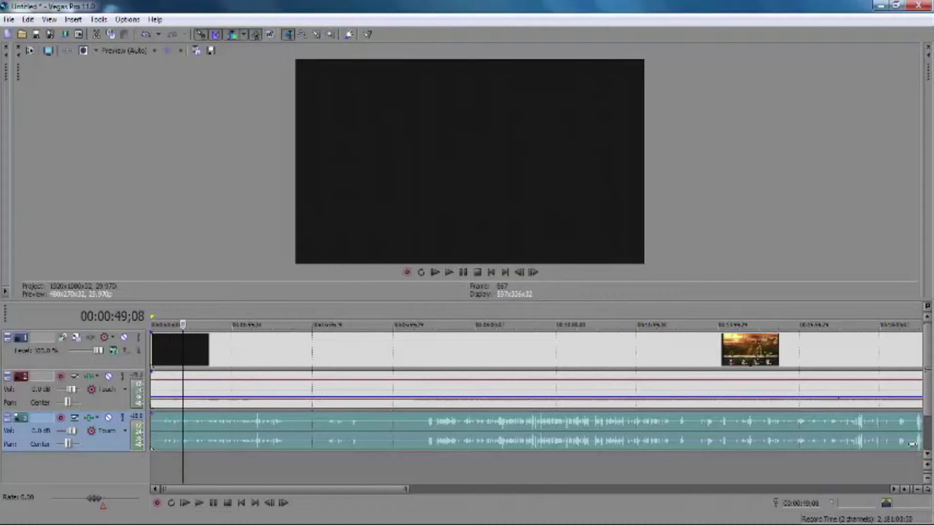
{"action": "key", "text": "Right"}
{"action": "key", "text": "Right"}
{"action": "key", "text": "Right"}
{"action": "key", "text": "Right"}
{"action": "key", "text": "Right"}
{"action": "key", "text": "Right"}
{"action": "key", "text": "Right"}
{"action": "key", "text": "Right"}
{"action": "key", "text": "Right"}
{"action": "key", "text": "Right"}
{"action": "key", "text": "Right"}
{"action": "key", "text": "Right"}
{"action": "key", "text": "Right"}
{"action": "key", "text": "Right"}
{"action": "key", "text": "Right"}
{"action": "key", "text": "Right"}
{"action": "key", "text": "Right"}
{"action": "key", "text": "Right"}
{"action": "key", "text": "Right"}
{"action": "key", "text": "Right"}
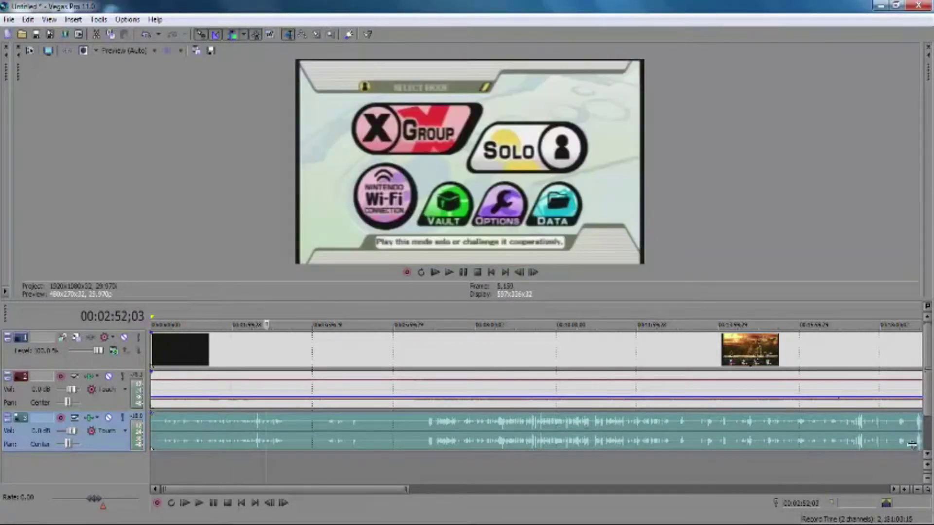
{"action": "key", "text": "space"}
{"action": "left_click_drag", "start_coordinate": [267, 324], "coordinate": [330, 325]}
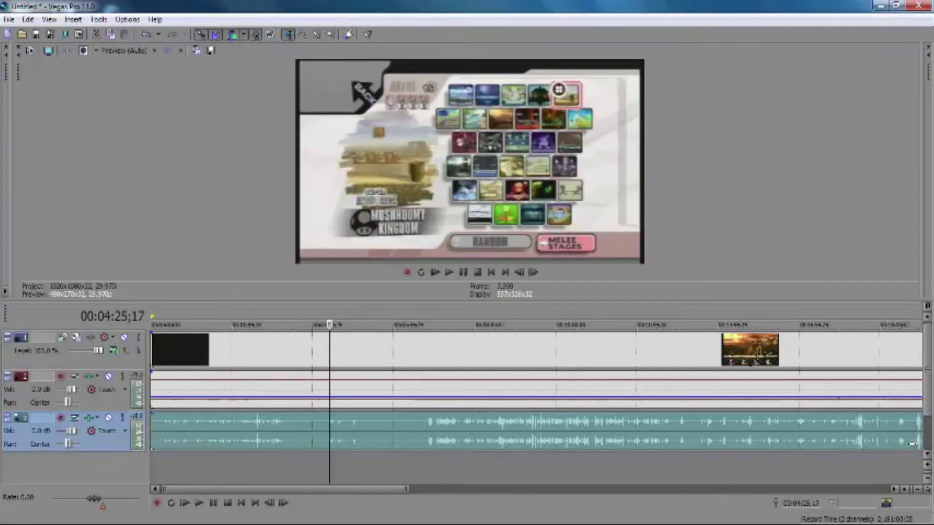
Play the stage selection section and split the commentary event at 00:04:24;21
{"action": "key", "text": "space"}
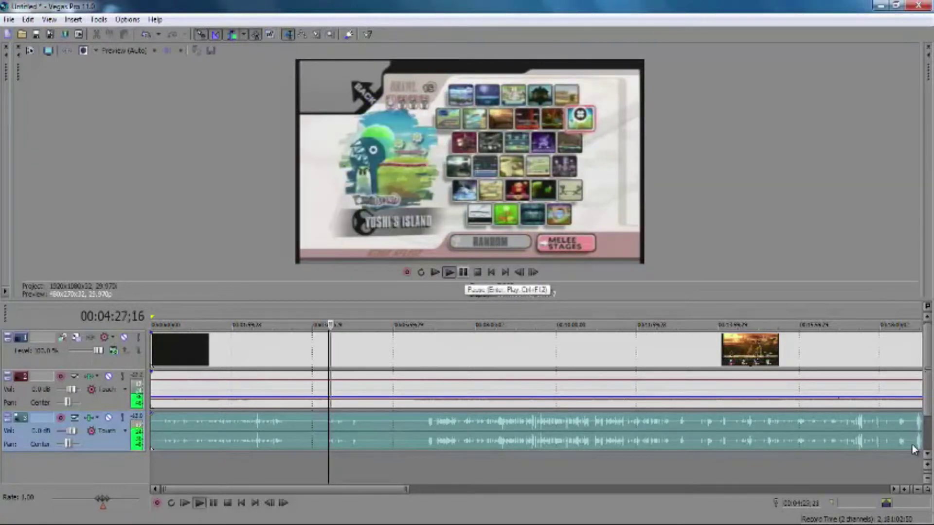
{"action": "key", "text": "Return"}
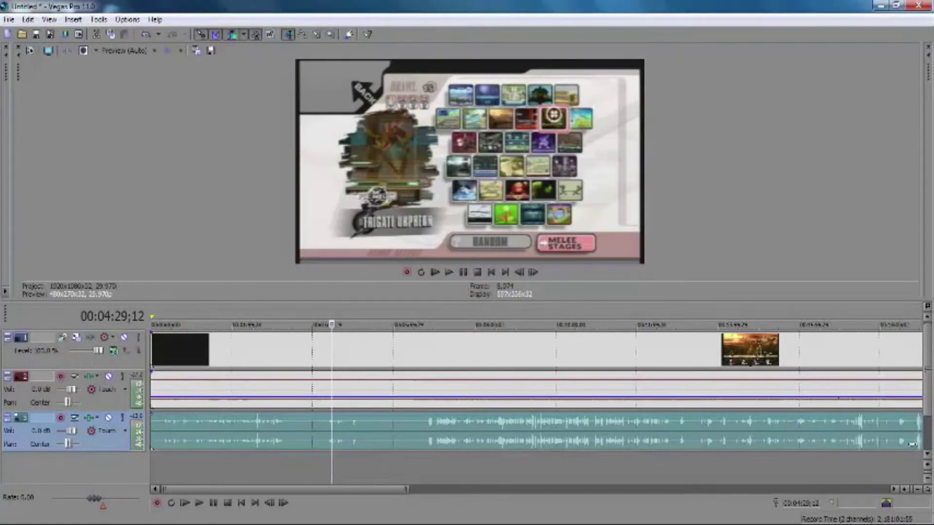
{"action": "key", "text": "Left"}
{"action": "key", "text": "Left"}
{"action": "key", "text": "Left"}
{"action": "key", "text": "Left"}
{"action": "key", "text": "Left"}
{"action": "key", "text": "Left"}
{"action": "key", "text": "Left"}
{"action": "key", "text": "Right"}
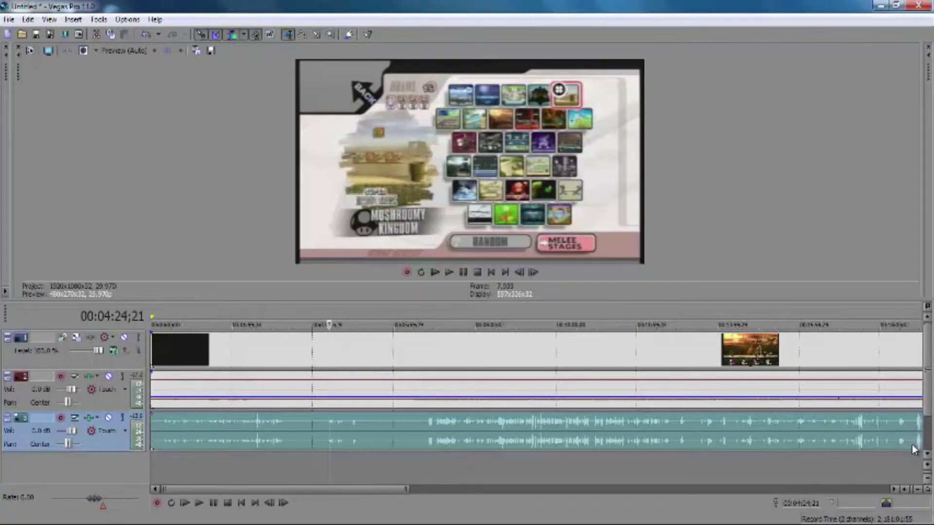
{"action": "key", "text": "s"}
{"action": "scroll", "coordinate": [913, 450], "scroll_direction": "down", "scroll_amount": 3}
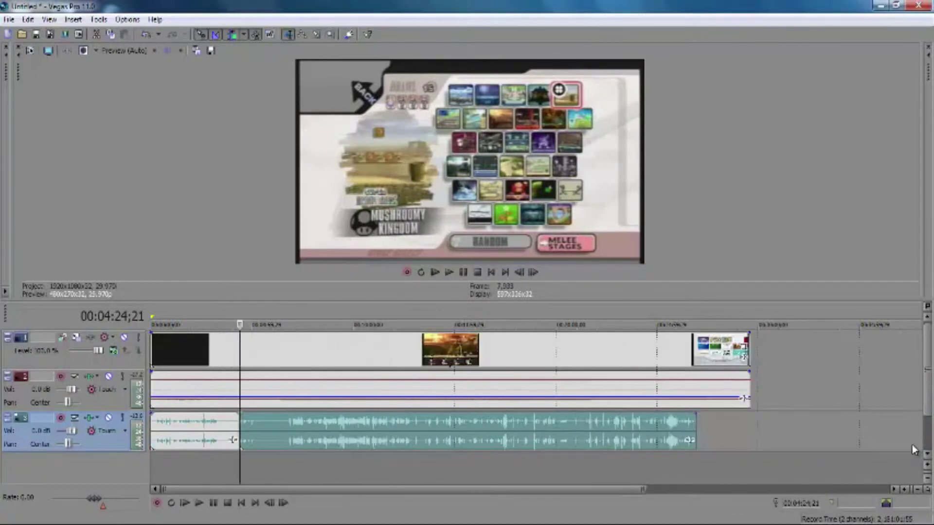
{"action": "scroll", "coordinate": [913, 450], "scroll_direction": "down", "scroll_amount": 2}
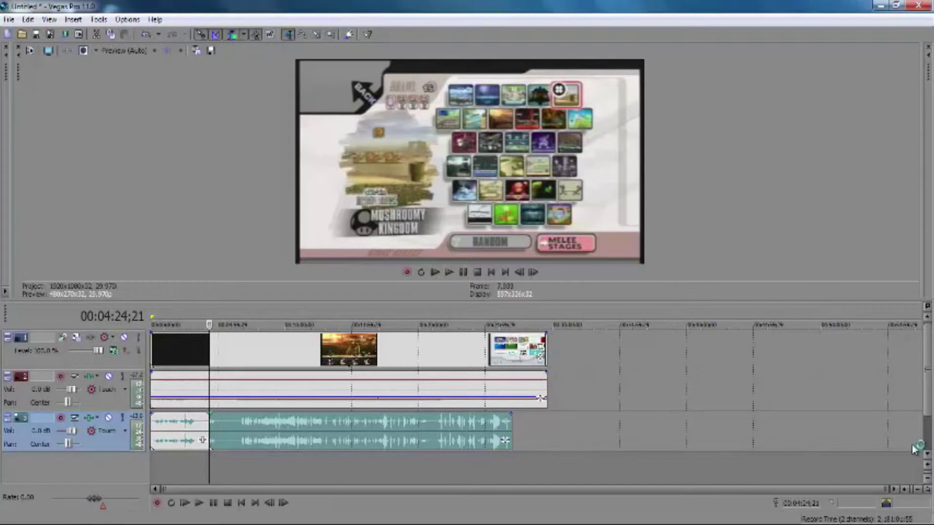
Delete the part of the commentary event before 00:04:24;21, closing the gap so the rest starts at the timeline's beginning
{"action": "right_click", "coordinate": [183, 429]}
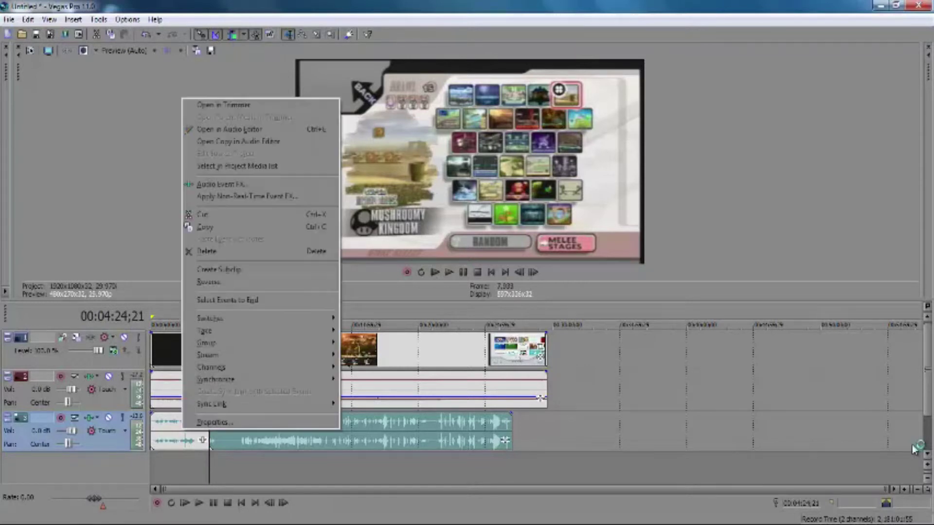
{"action": "key", "text": "Up"}
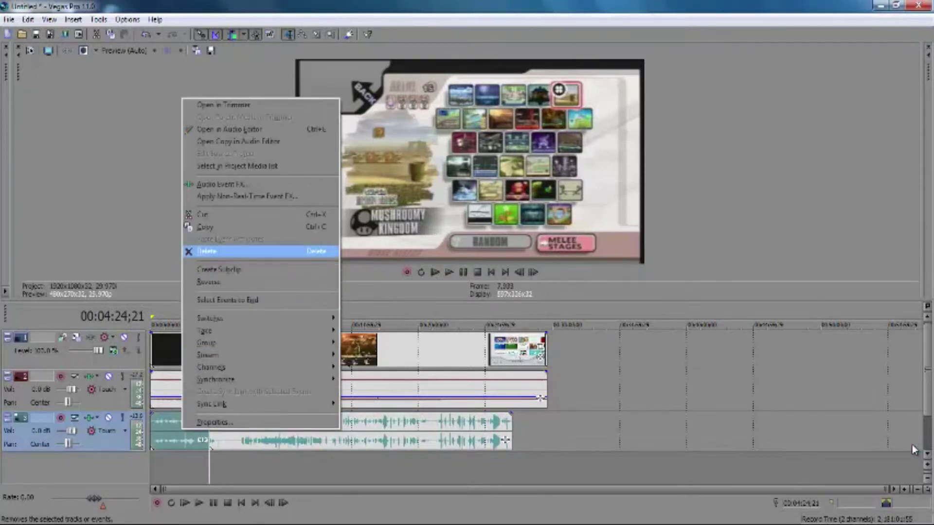
{"action": "key", "text": "Return"}
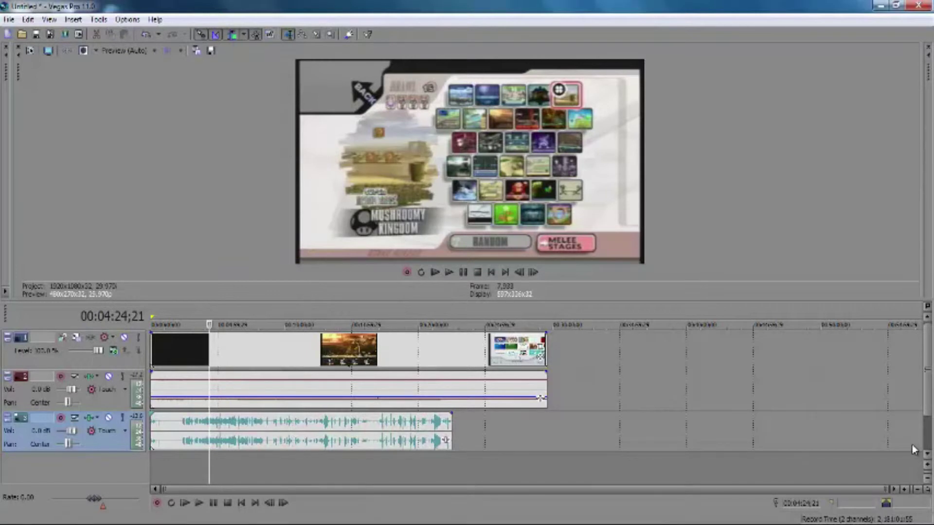
Step back through the gameplay footage from the stage selection to the beginning of the timeline
{"action": "key", "text": "Left"}
{"action": "key", "text": "Left"}
{"action": "key", "text": "Left"}
{"action": "key", "text": "Left"}
{"action": "key", "text": "Left"}
{"action": "key", "text": "Left"}
{"action": "key", "text": "Left"}
{"action": "key", "text": "Left"}
{"action": "key", "text": "Left"}
{"action": "key", "text": "Left"}
{"action": "key", "text": "Left"}
{"action": "key", "text": "Left"}
{"action": "key", "text": "Left"}
{"action": "key", "text": "Left"}
{"action": "key", "text": "Left"}
{"action": "key", "text": "Left"}
{"action": "key", "text": "Left"}
{"action": "key", "text": "Left"}
{"action": "key", "text": "Left"}
{"action": "key", "text": "Left"}
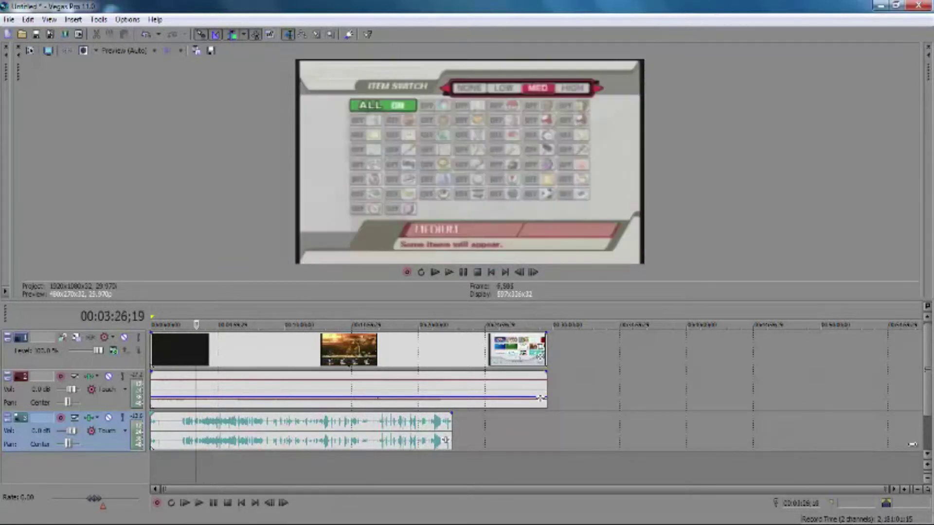
{"action": "key", "text": "Left"}
{"action": "key", "text": "Left"}
{"action": "key", "text": "Left"}
{"action": "key", "text": "Left"}
{"action": "key", "text": "Left"}
{"action": "key", "text": "Left"}
{"action": "key", "text": "Left"}
{"action": "key", "text": "Left"}
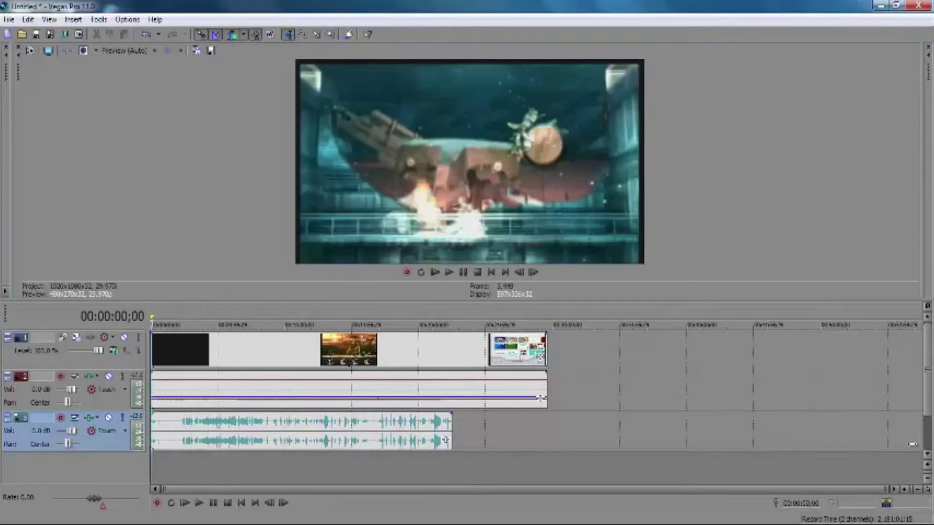
{"action": "key", "text": "Left"}
{"action": "key", "text": "Left"}
{"action": "key", "text": "Left"}
{"action": "key", "text": "Left"}
{"action": "key", "text": "Left"}
{"action": "key", "text": "Left"}
{"action": "key", "text": "Left"}
{"action": "key", "text": "Left"}
{"action": "key", "text": "Left"}
{"action": "key", "text": "Left"}
{"action": "key", "text": "Left"}
{"action": "key", "text": "Left"}
{"action": "key", "text": "Left"}
{"action": "key", "text": "Left"}
{"action": "key", "text": "Left"}
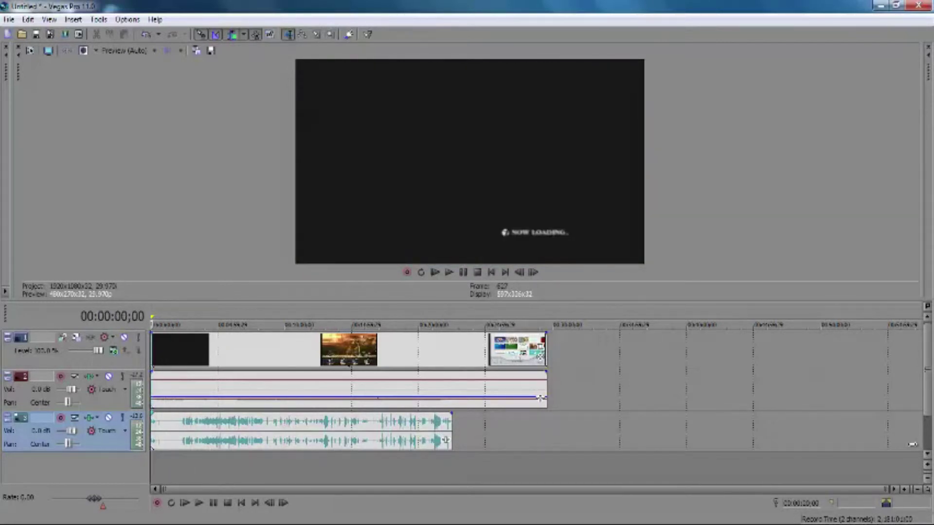
Raise the commentary track's volume to 1.3 dB
{"action": "left_click_drag", "start_coordinate": [72, 431], "coordinate": [73, 431]}
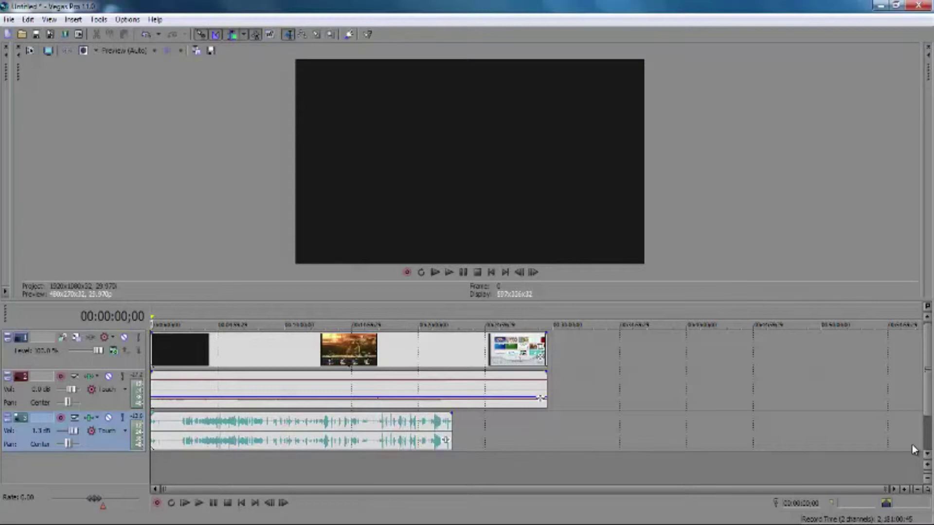
{"action": "left_click_drag", "start_coordinate": [73, 431], "coordinate": [75, 431]}
Split the gameplay video and its audio at 00:22:33;05, where the commentary ends, and delete the leftover part
{"action": "left_click", "coordinate": [222, 432]}
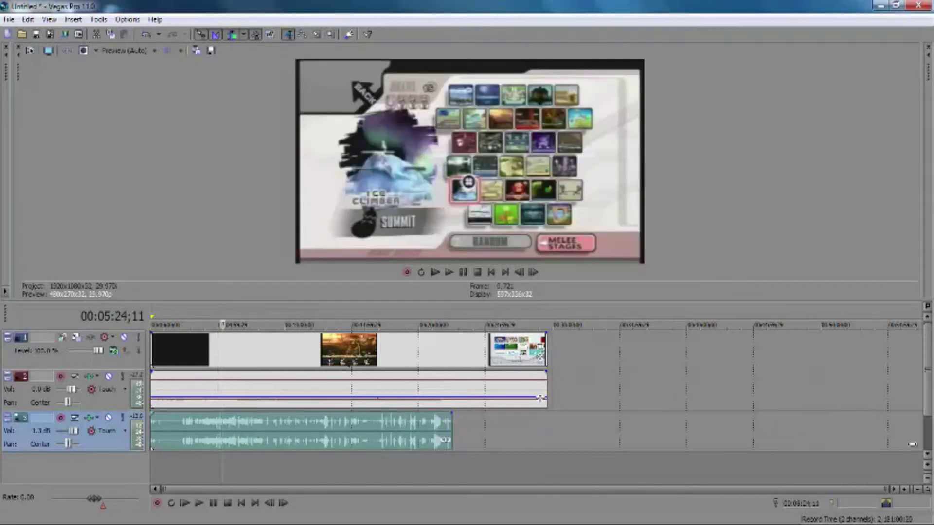
{"action": "left_click_drag", "start_coordinate": [223, 325], "coordinate": [453, 325]}
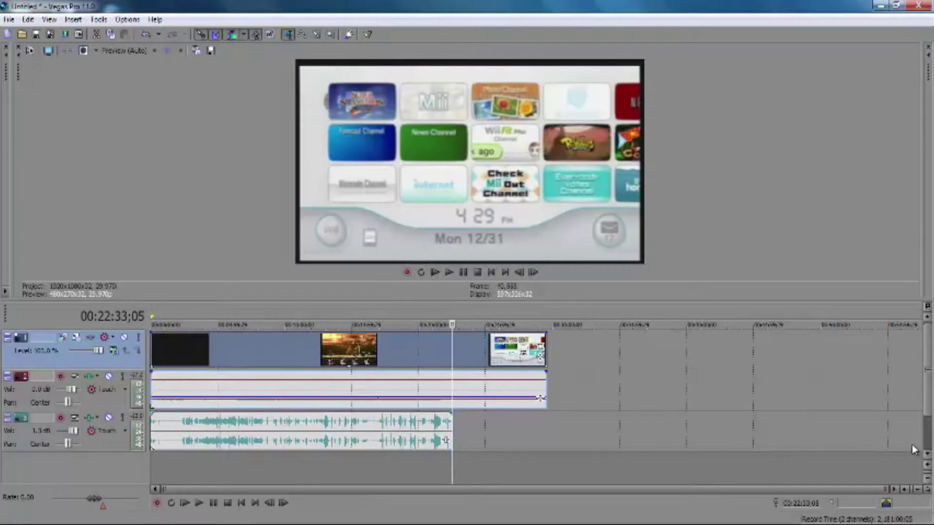
{"action": "key", "text": "s"}
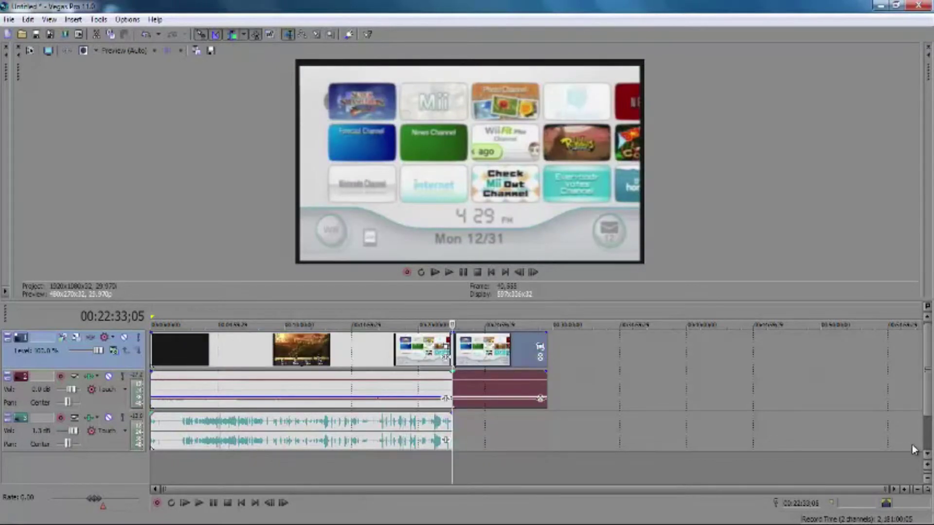
{"action": "key", "text": "Menu"}
{"action": "key", "text": "Up"}
{"action": "key", "text": "r"}
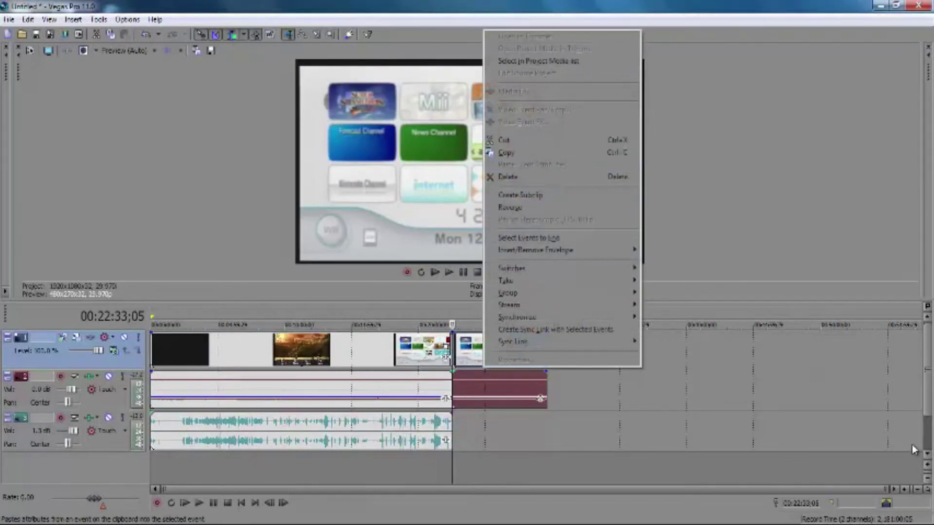
{"action": "key", "text": "d"}
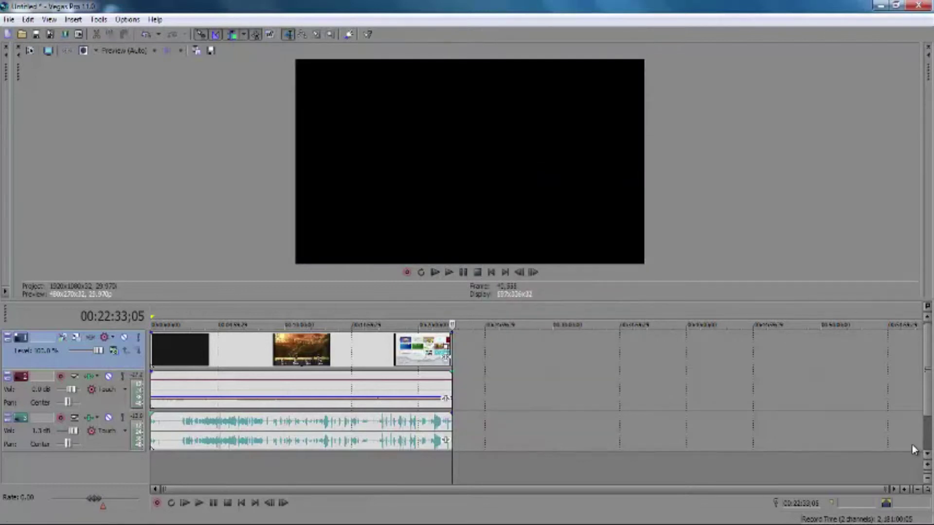
Look through the trimmed footage from the beginning of the timeline to the stage selection around 00:04:16;10
{"action": "left_click_drag", "start_coordinate": [452, 324], "coordinate": [152, 325]}
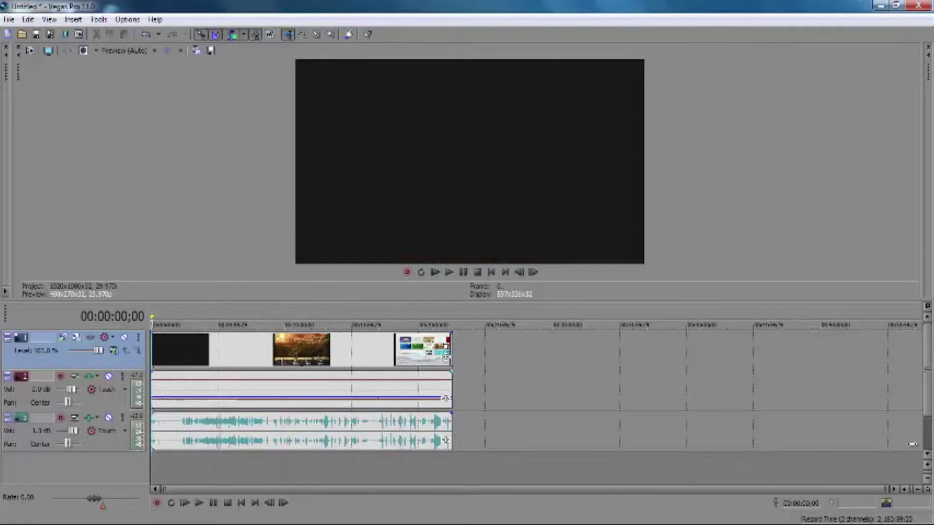
{"action": "left_click_drag", "start_coordinate": [152, 325], "coordinate": [161, 325]}
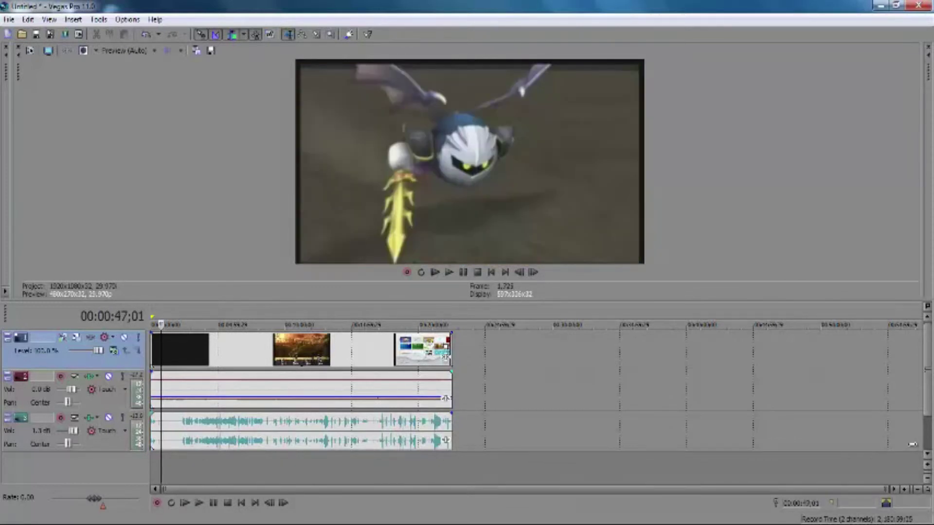
{"action": "left_click_drag", "start_coordinate": [161, 324], "coordinate": [157, 324]}
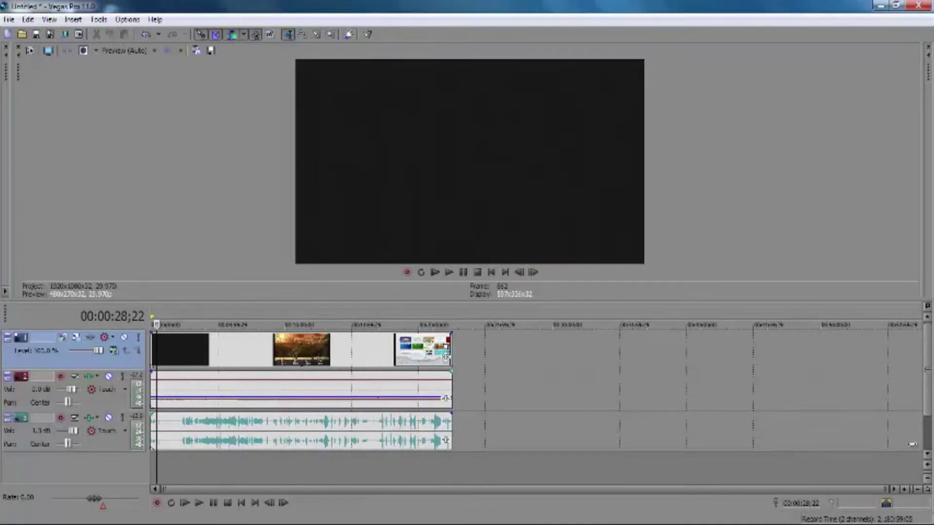
{"action": "key", "text": "Right"}
{"action": "key", "text": "Right"}
{"action": "key", "text": "Right"}
{"action": "key", "text": "Right"}
{"action": "key", "text": "Right"}
{"action": "key", "text": "Right"}
{"action": "key", "text": "Right"}
{"action": "key", "text": "Right"}
{"action": "key", "text": "Right"}
{"action": "key", "text": "Right"}
{"action": "key", "text": "Right"}
{"action": "key", "text": "Right"}
{"action": "key", "text": "Right"}
{"action": "key", "text": "Right"}
{"action": "key", "text": "Right"}
{"action": "key", "text": "Right"}
{"action": "key", "text": "Right"}
{"action": "key", "text": "Right"}
{"action": "key", "text": "Right"}
{"action": "key", "text": "Right"}
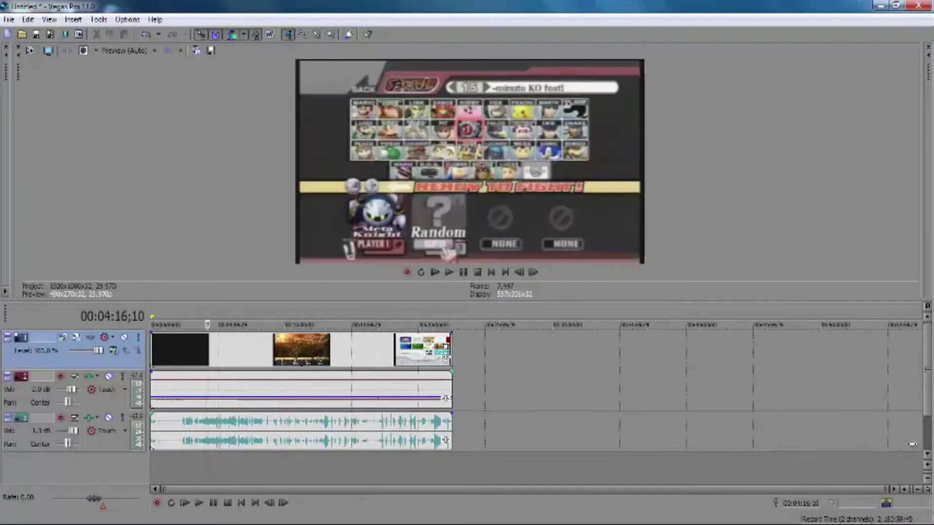
Open the Event Pan/Crop settings of the gameplay video and examine the available presets
{"action": "key", "text": "ctrl+a"}
{"action": "key", "text": "Menu"}
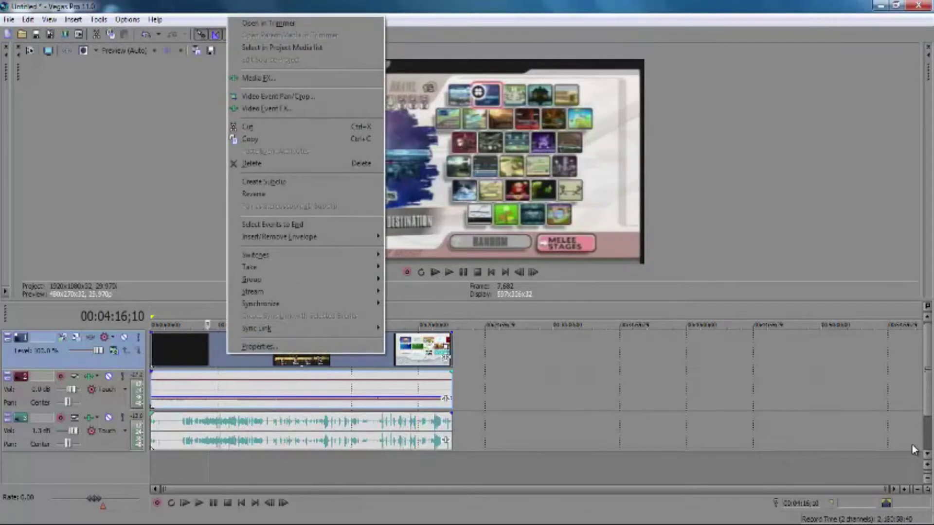
{"action": "key", "text": "Up"}
{"action": "key", "text": "Up"}
{"action": "key", "text": "Up"}
{"action": "key", "text": "Up"}
{"action": "key", "text": "Up"}
{"action": "key", "text": "Up"}
{"action": "key", "text": "Up"}
{"action": "key", "text": "Up"}
{"action": "key", "text": "Up"}
{"action": "key", "text": "Up"}
{"action": "key", "text": "Up"}
{"action": "key", "text": "Up"}
{"action": "key", "text": "Up"}
{"action": "key", "text": "Up"}
{"action": "key", "text": "Up"}
{"action": "key", "text": "Up"}
{"action": "key", "text": "Return"}
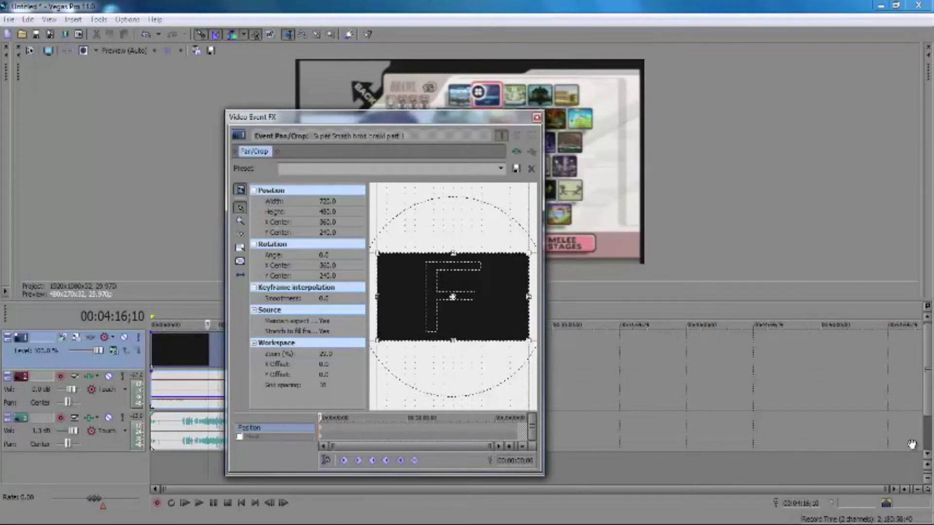
{"action": "key", "text": "alt+Down"}
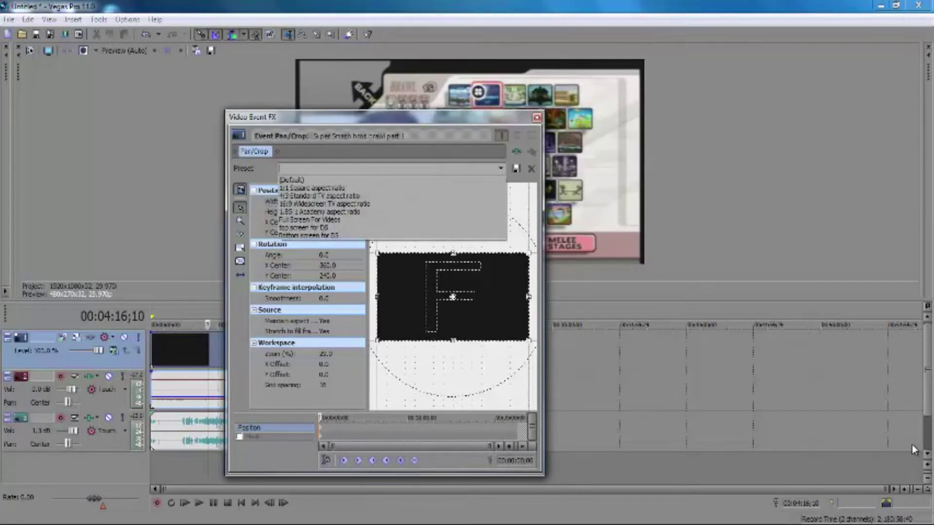
{"action": "key", "text": "Escape"}
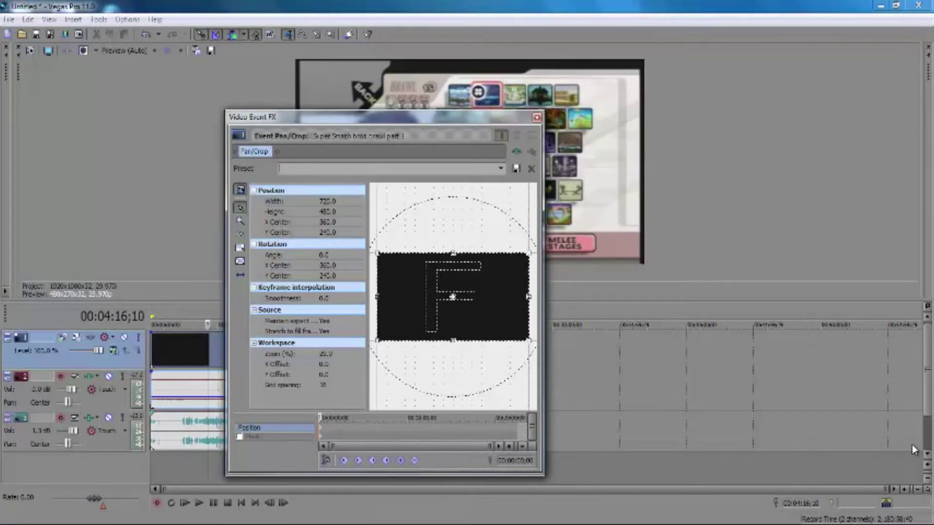
Try reshaping the gameplay video's crop frame to about 711.7 wide and 496.7 high
{"action": "mouse_move", "coordinate": [384, 117]}
{"action": "left_mouse_down"}
{"action": "mouse_move", "coordinate": [362, 142]}
{"action": "mouse_move", "coordinate": [387, 171]}
{"action": "left_mouse_up"}
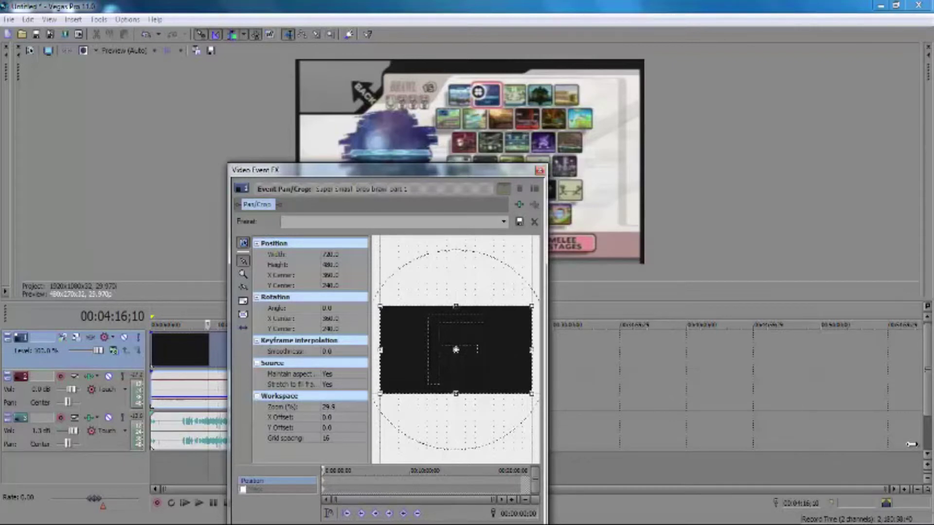
{"action": "left_click_drag", "start_coordinate": [380, 350], "coordinate": [383, 349]}
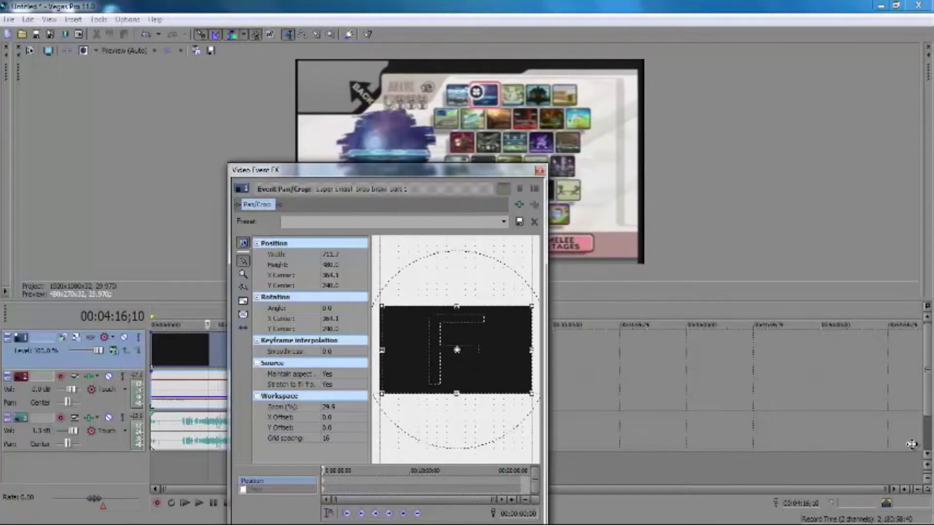
{"action": "left_click_drag", "start_coordinate": [457, 307], "coordinate": [457, 303]}
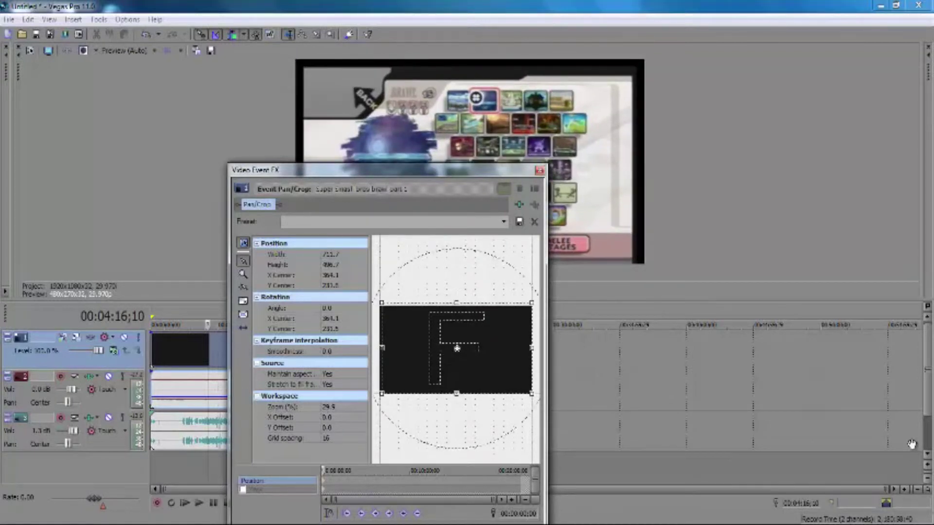
Reset the gameplay video's crop to the Default preset and close the Pan/Crop settings
{"action": "left_click", "coordinate": [503, 221]}
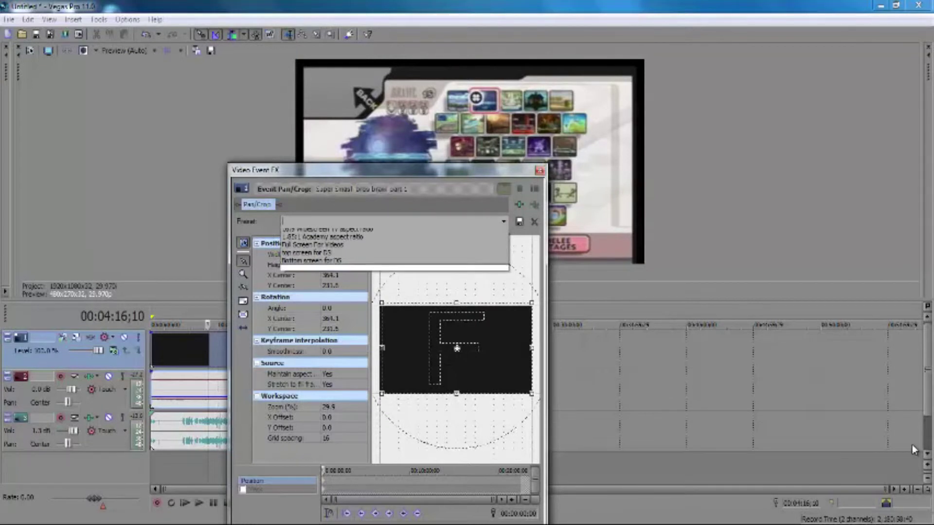
{"action": "key", "text": "Home"}
{"action": "key", "text": "Return"}
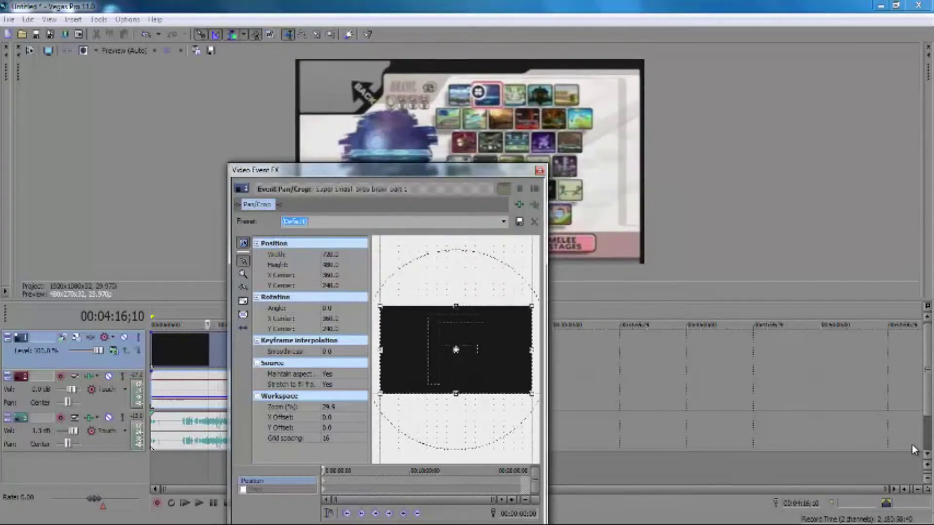
{"action": "key", "text": "Escape"}
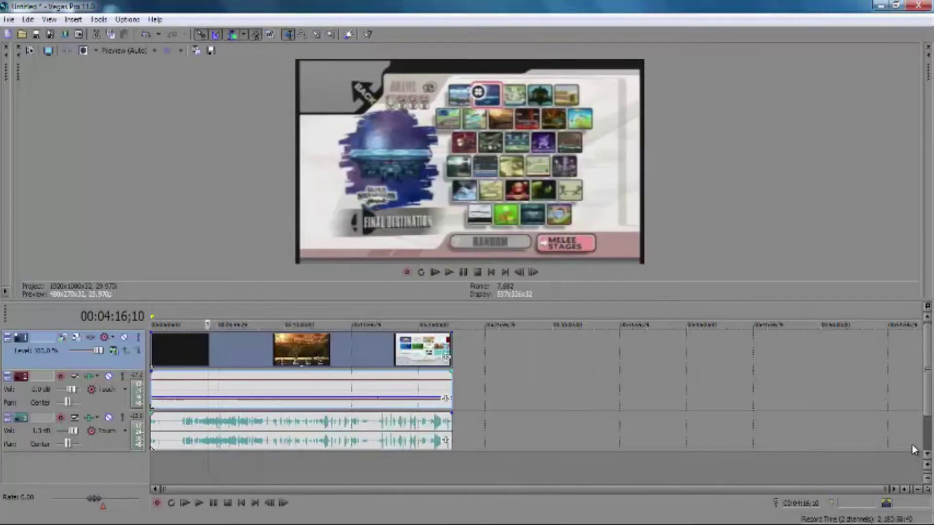
In the gameplay video event's properties, disable resampling, turn off Maintain aspect ratio and enable Reduce interlace flicker
{"action": "key", "text": "shift+F10"}
{"action": "key", "text": "Up"}
{"action": "key", "text": "Up"}
{"action": "key", "text": "Up"}
{"action": "key", "text": "Up"}
{"action": "key", "text": "Up"}
{"action": "key", "text": "Up"}
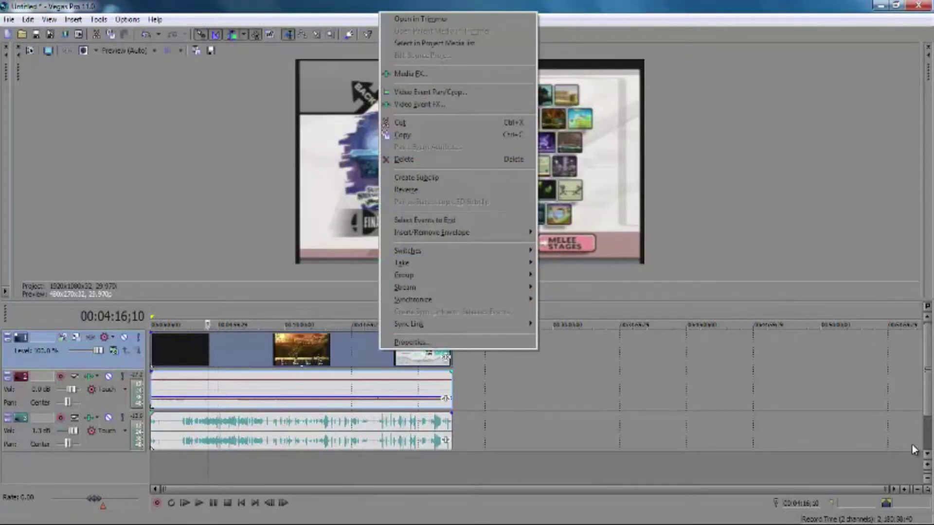
{"action": "key", "text": "Down"}
{"action": "key", "text": "Return"}
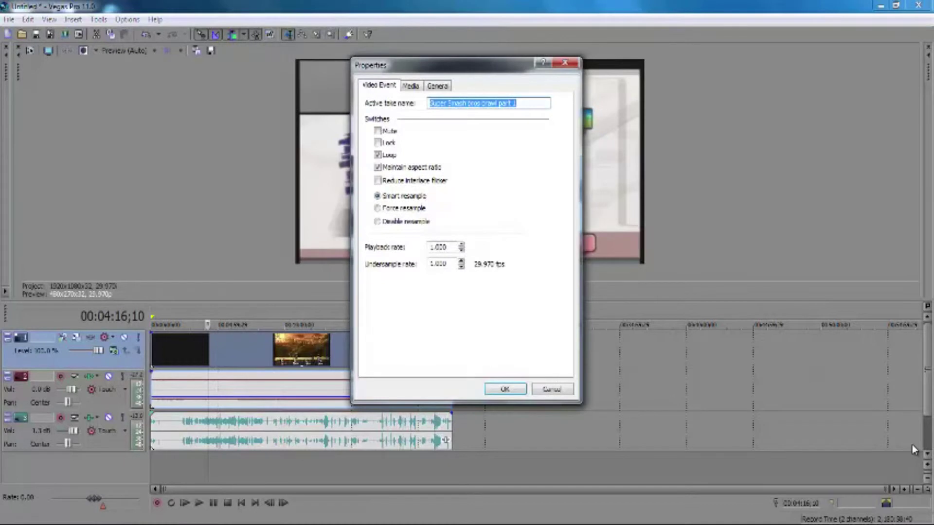
{"action": "left_click", "coordinate": [378, 222]}
{"action": "left_click", "coordinate": [378, 167]}
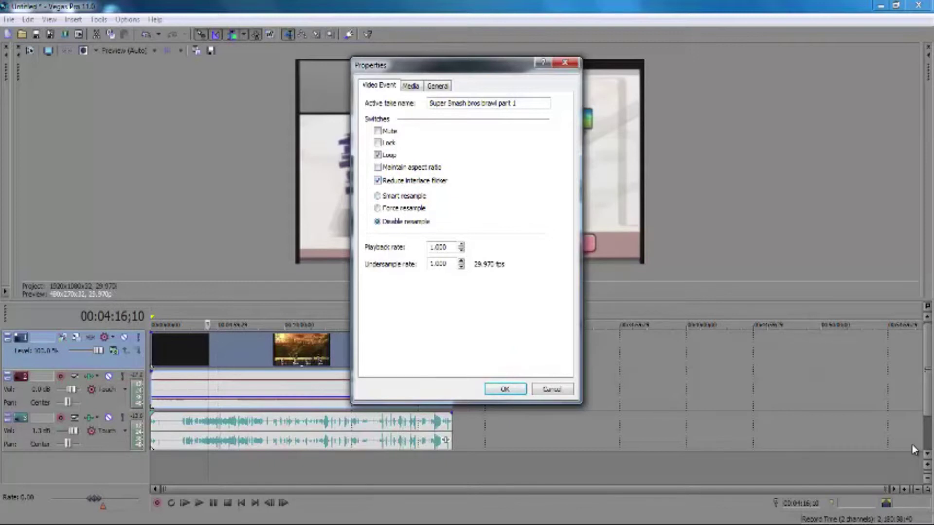
Set the gameplay media's field order to None (progressive scan) and its pixel aspect ratio to 1.0000 (Square)
{"action": "left_click", "coordinate": [411, 86]}
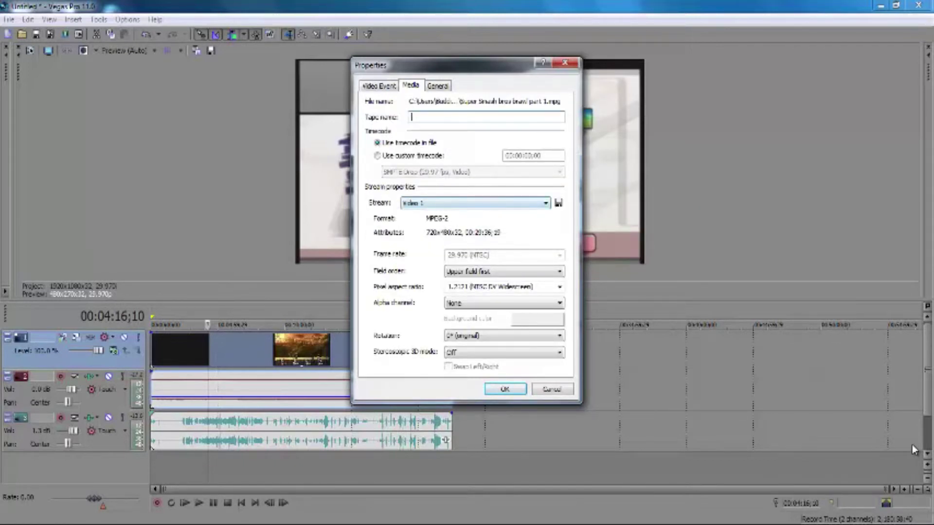
{"action": "left_click", "coordinate": [559, 272]}
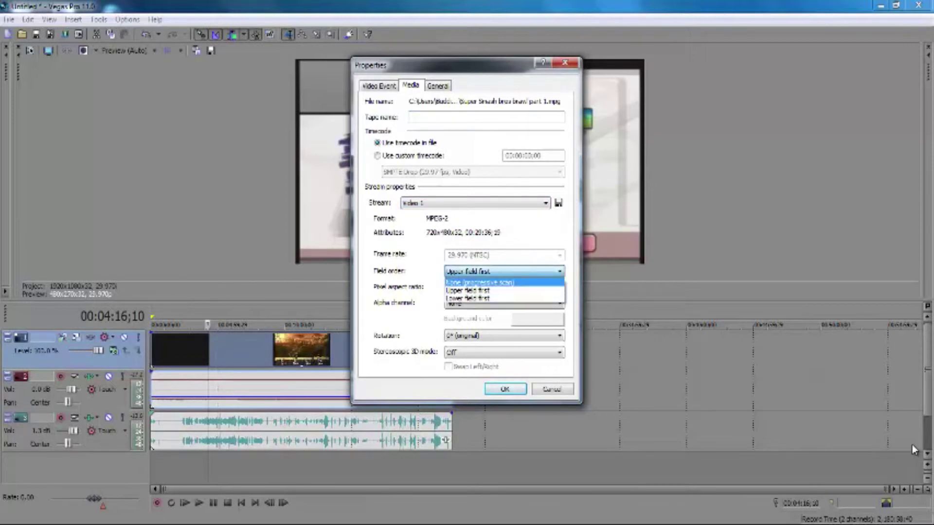
{"action": "left_click", "coordinate": [480, 283]}
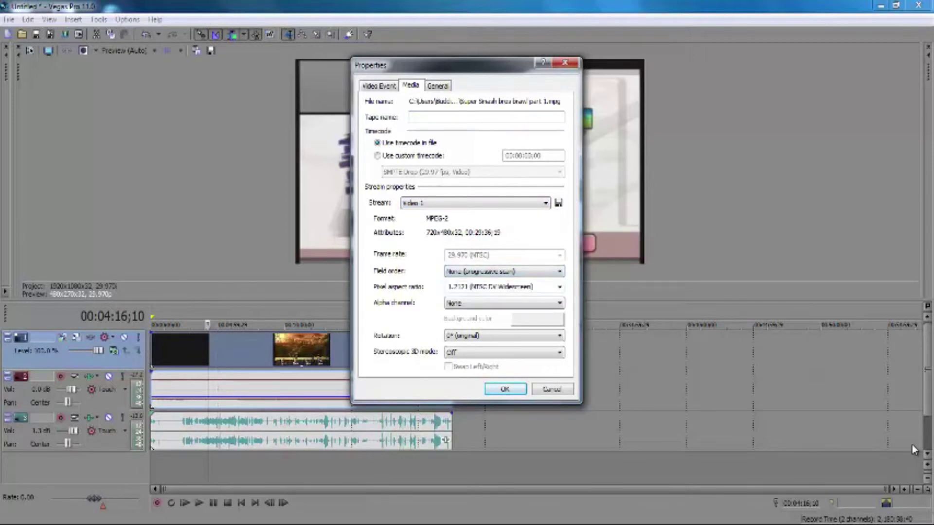
{"action": "key", "text": "Tab"}
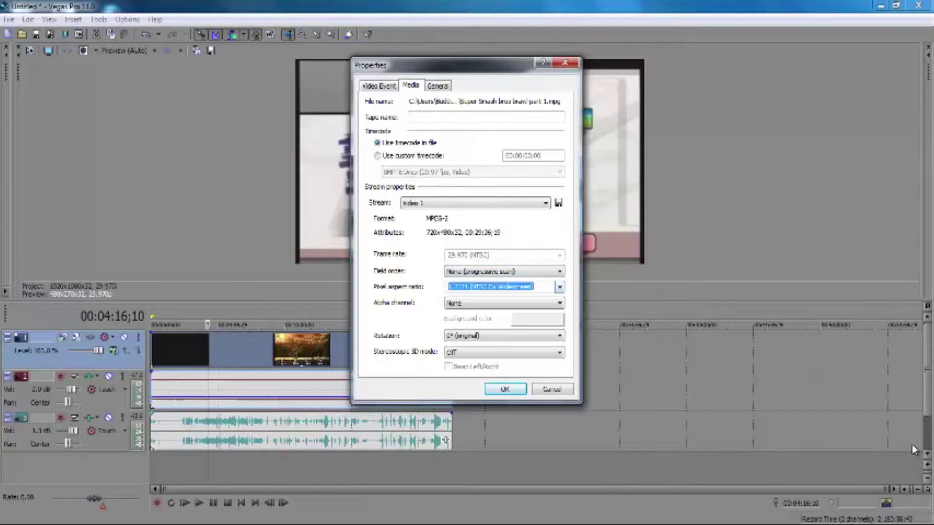
{"action": "key", "text": "alt+Down"}
{"action": "key", "text": "Up"}
{"action": "key", "text": "Up"}
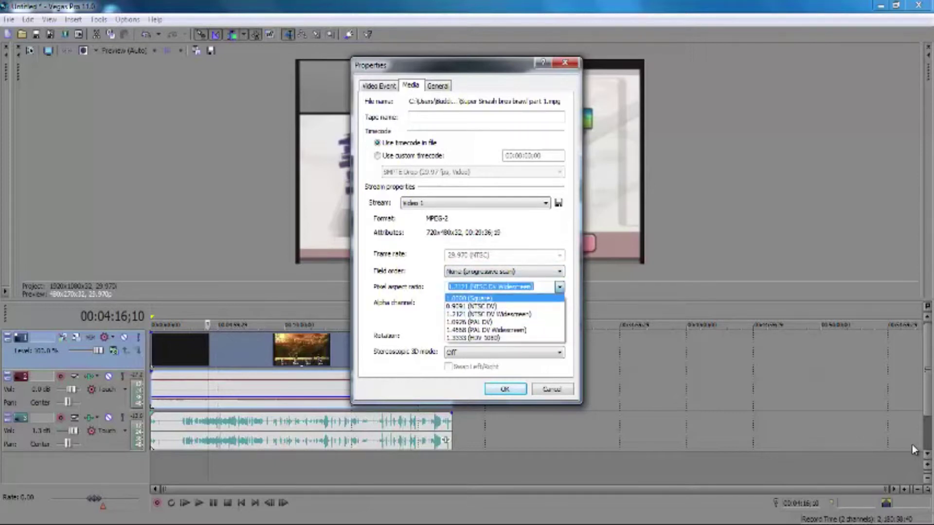
{"action": "key", "text": "Return"}
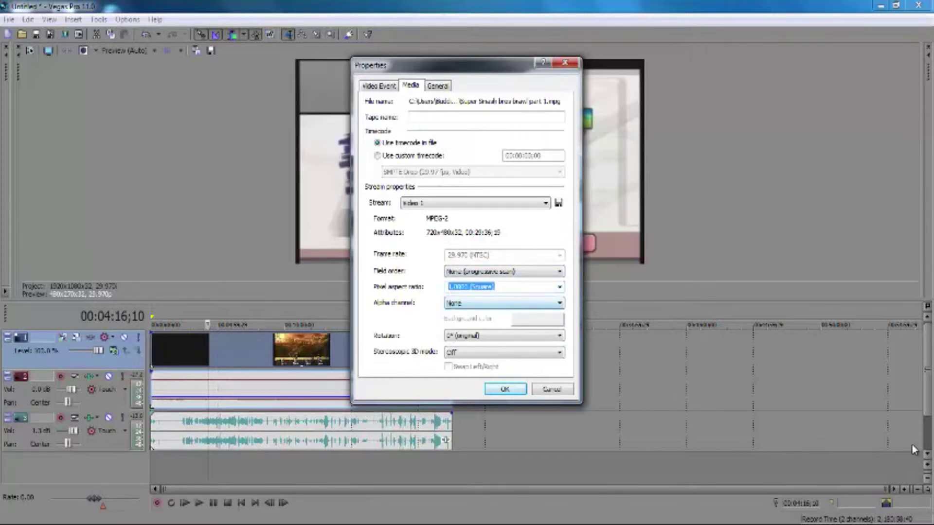
Apply the gameplay media's stream settings and close its properties
{"action": "key", "text": "Tab"}
{"action": "key", "text": "Tab"}
{"action": "key", "text": "Tab"}
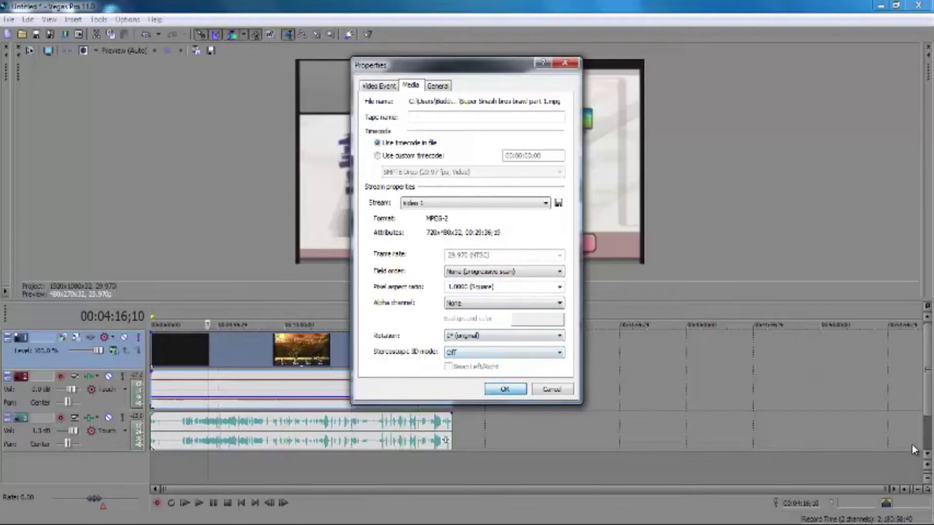
{"action": "key", "text": "Return"}
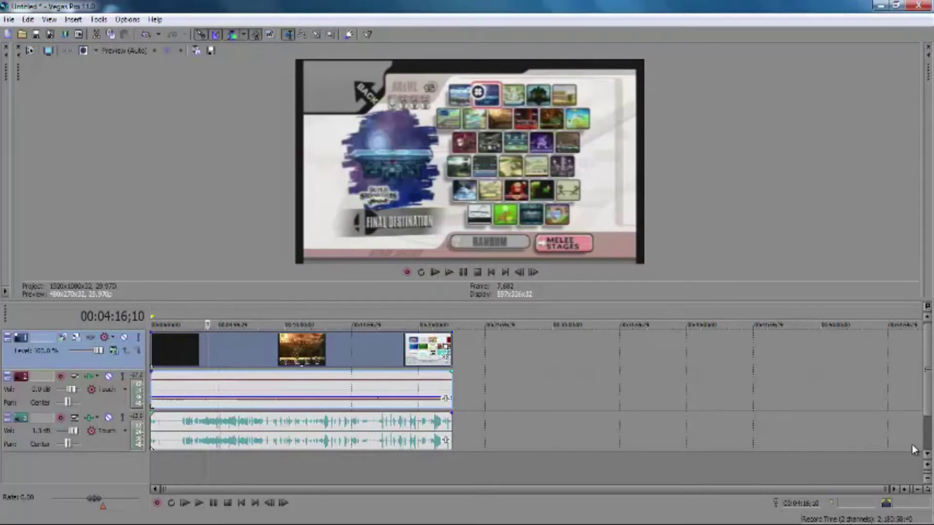
Crop the black borders off the gameplay video event with a pan/crop frame about 681.4 wide and 474.5 high
{"action": "right_click", "coordinate": [353, 348]}
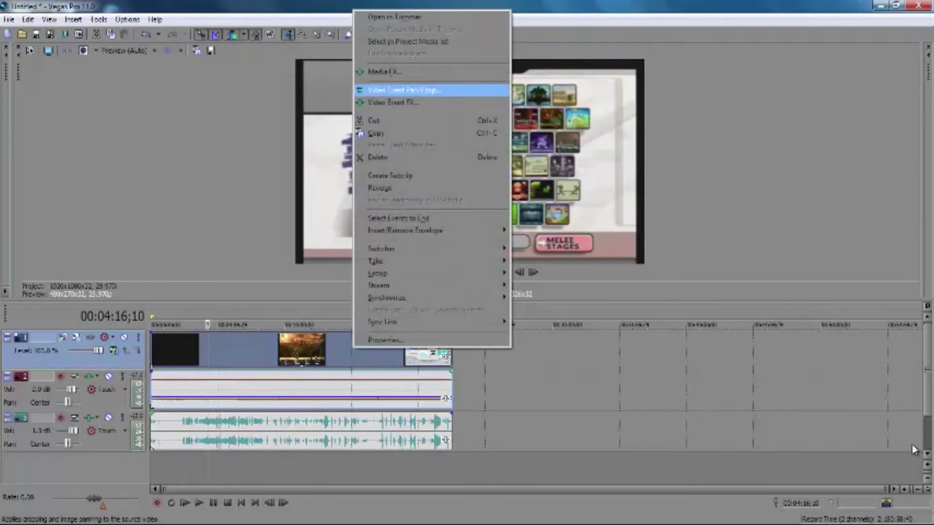
{"action": "key", "text": "Return"}
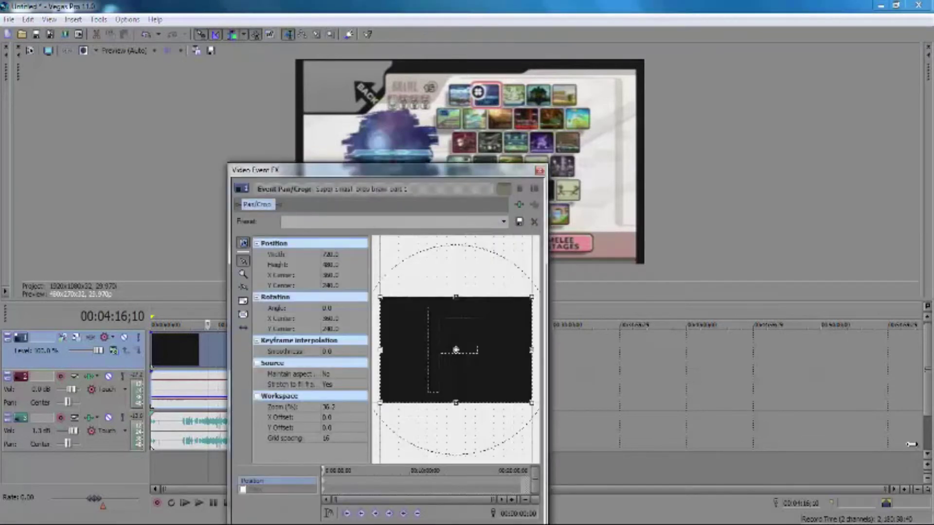
{"action": "left_click_drag", "start_coordinate": [380, 350], "coordinate": [384, 350]}
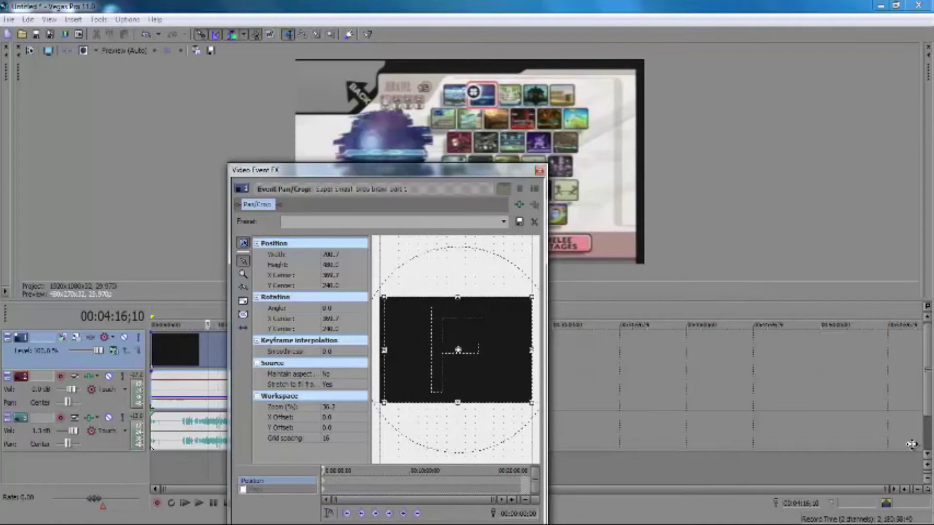
{"action": "left_click_drag", "start_coordinate": [457, 296], "coordinate": [458, 298]}
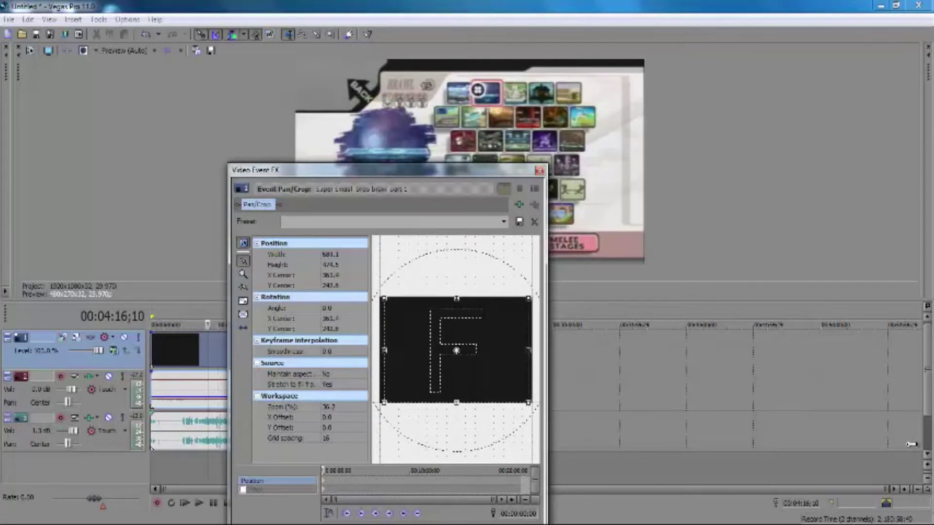
{"action": "left_click_drag", "start_coordinate": [532, 351], "coordinate": [529, 350]}
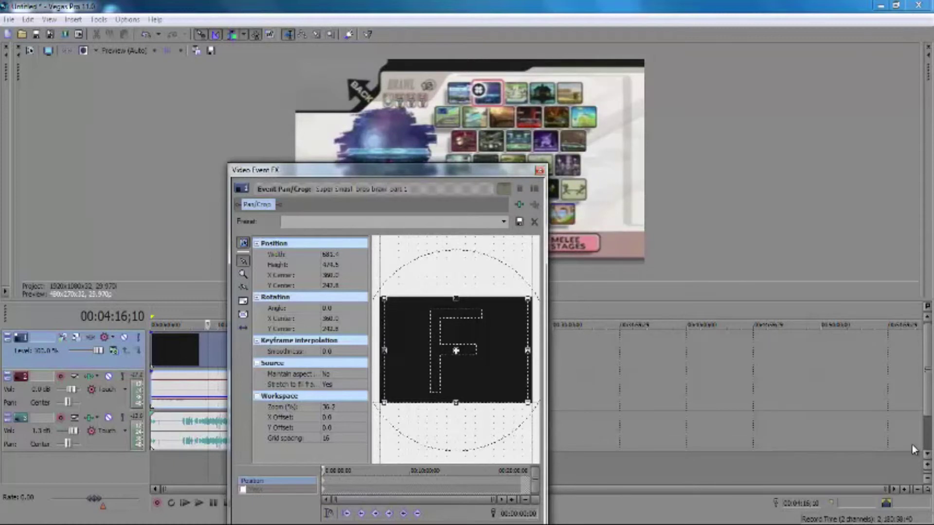
Save the crop as the preset "Super Smash bros.Brawl" and close the Pan/Crop settings
{"action": "type", "text": "super Smash bros. Brawl"}
{"action": "left_click", "coordinate": [519, 222]}
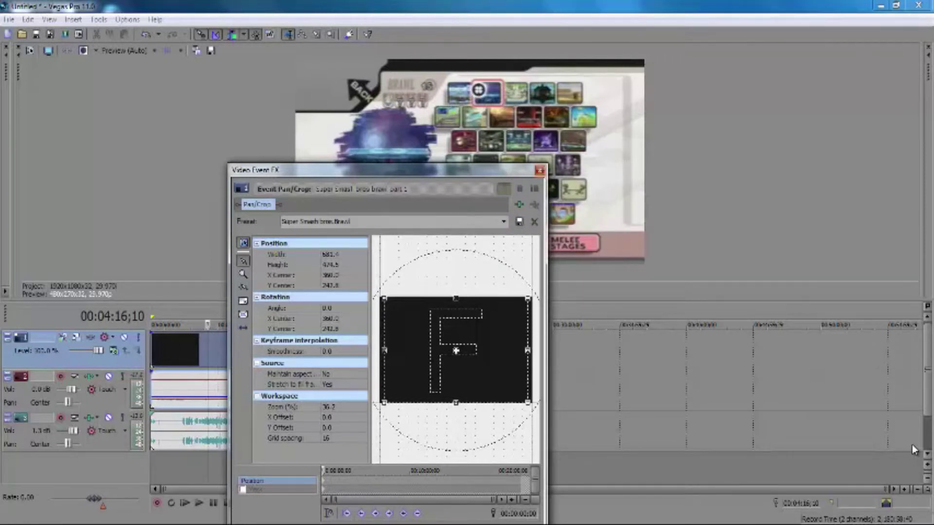
{"action": "left_click", "coordinate": [539, 170]}
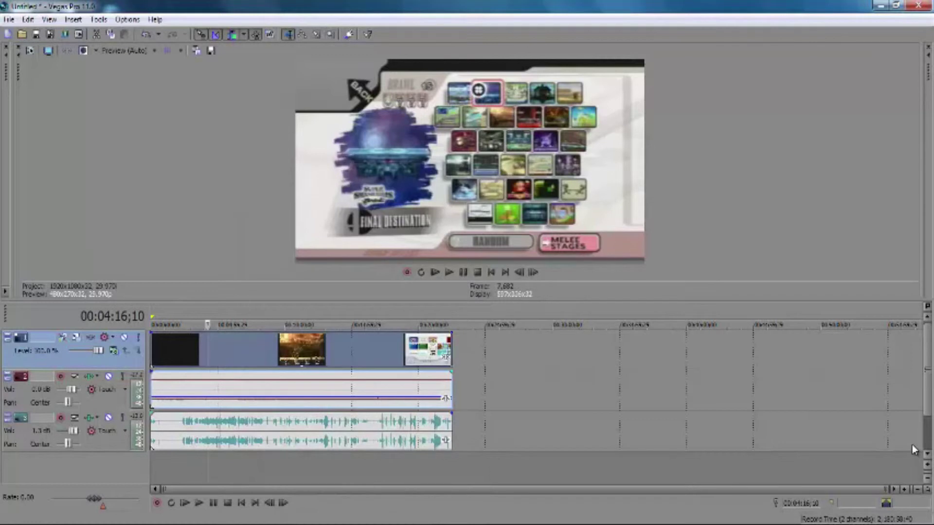
Add the Sony Brightness and Contrast plug-in to the gameplay video's Media FX
{"action": "right_click", "coordinate": [303, 353]}
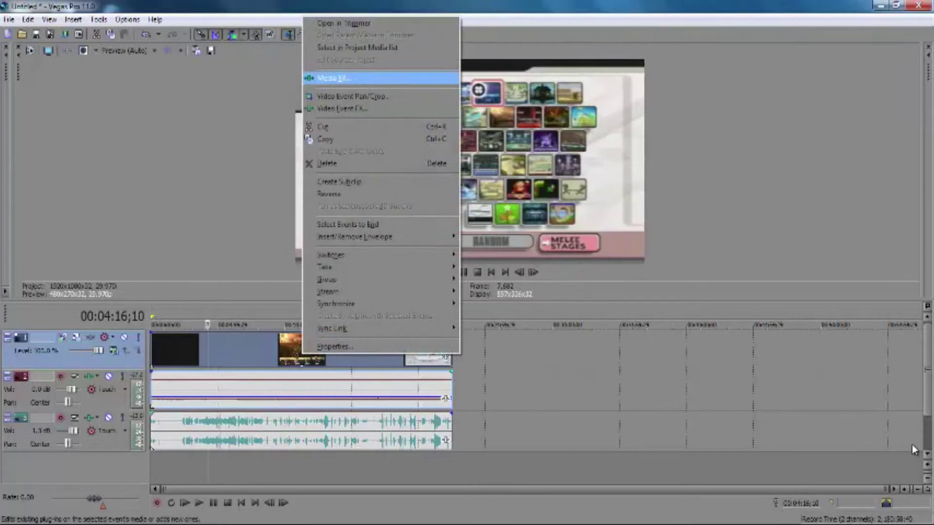
{"action": "key", "text": "Return"}
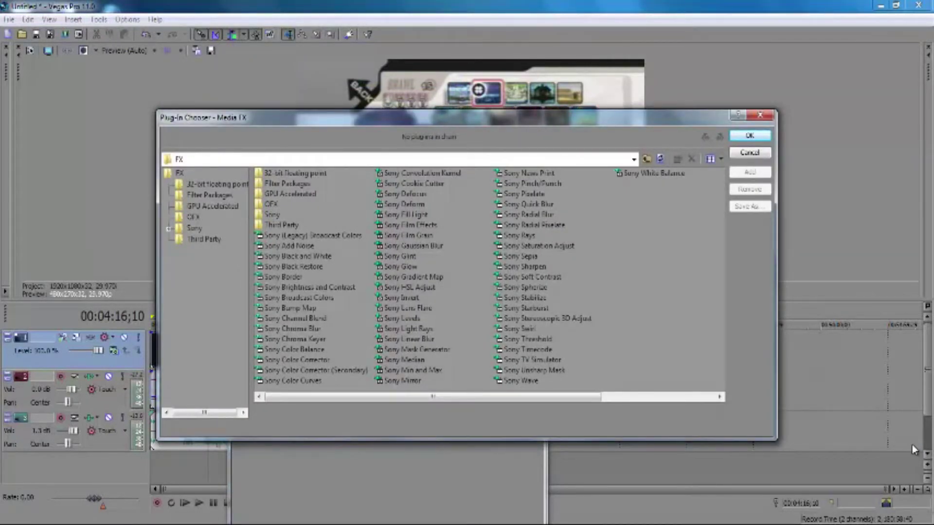
{"action": "left_click", "coordinate": [310, 287]}
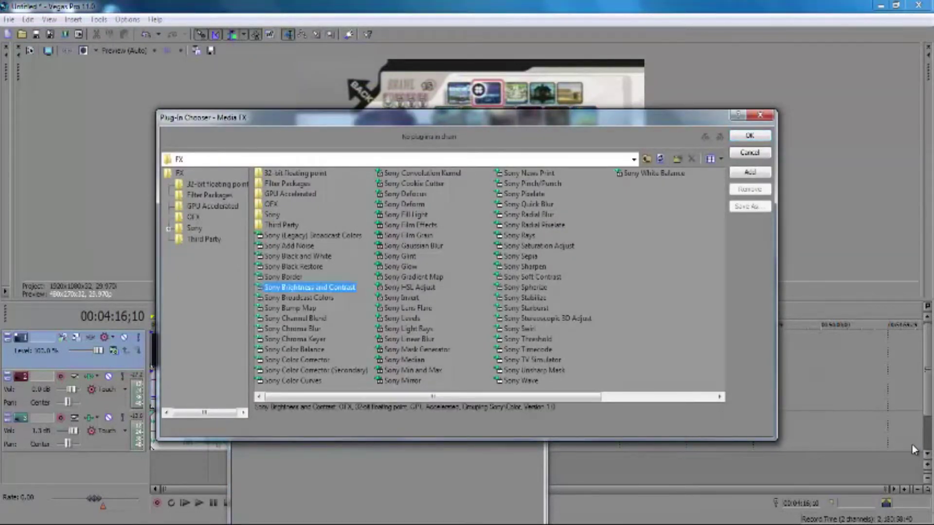
{"action": "left_click", "coordinate": [750, 172]}
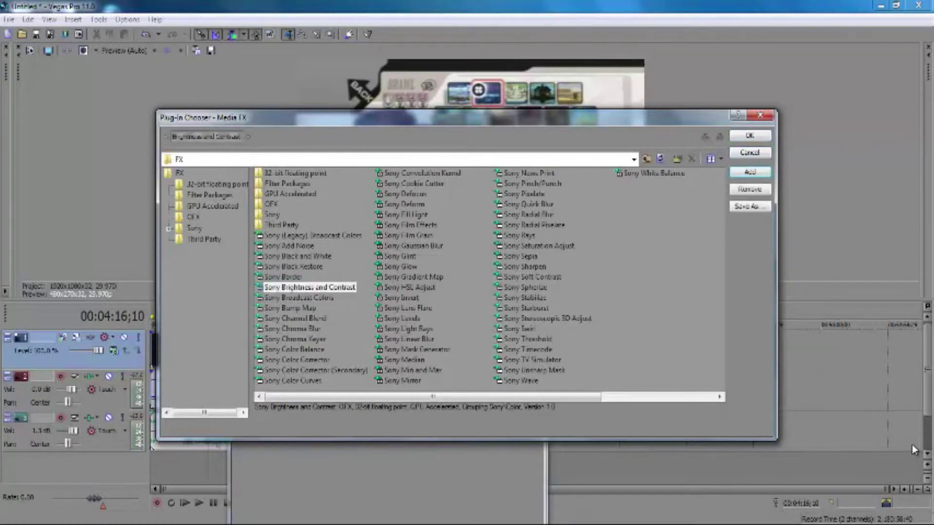
{"action": "left_click", "coordinate": [297, 360]}
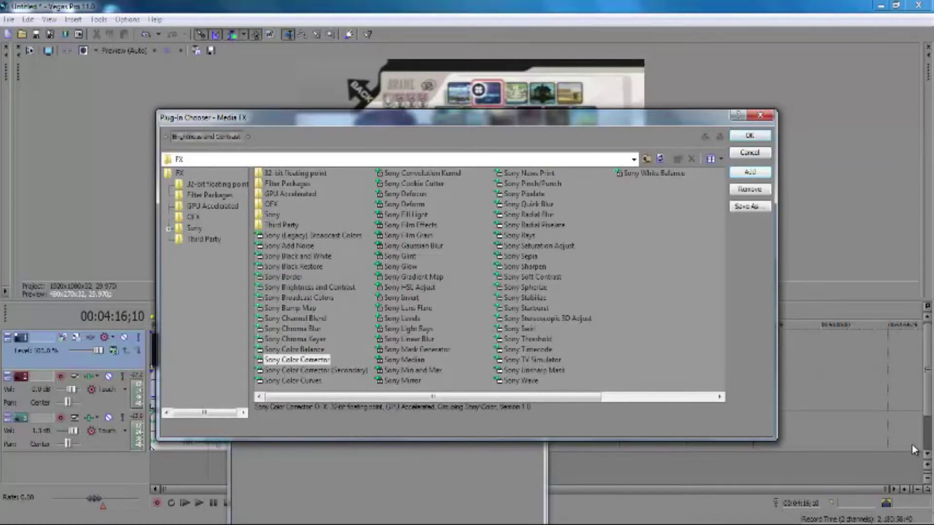
{"action": "left_click", "coordinate": [749, 135]}
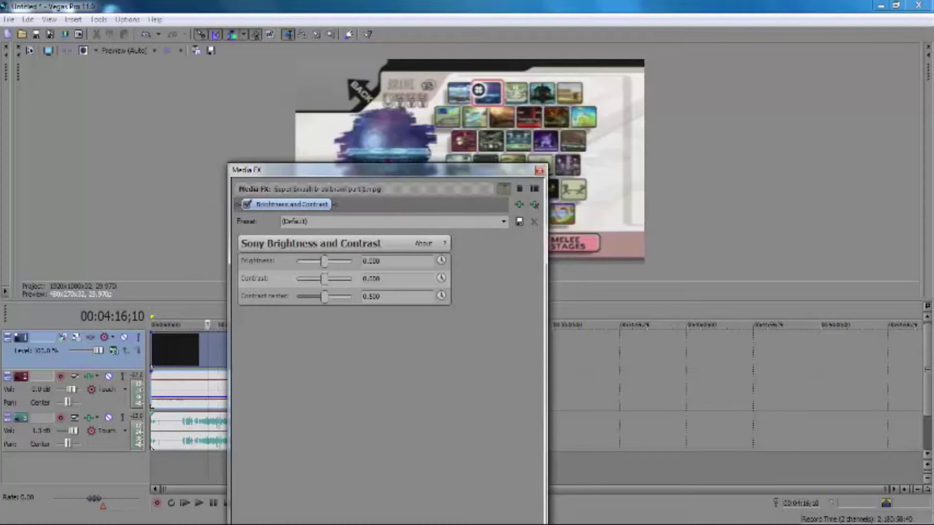
Set the gameplay media's brightness to -0.070, contrast to -0.100 and contrast center to 0.50
{"action": "double_click", "coordinate": [371, 261]}
{"action": "key", "text": "BackSpace"}
{"action": "type", "text": "0.07"}
{"action": "key", "text": "Tab"}
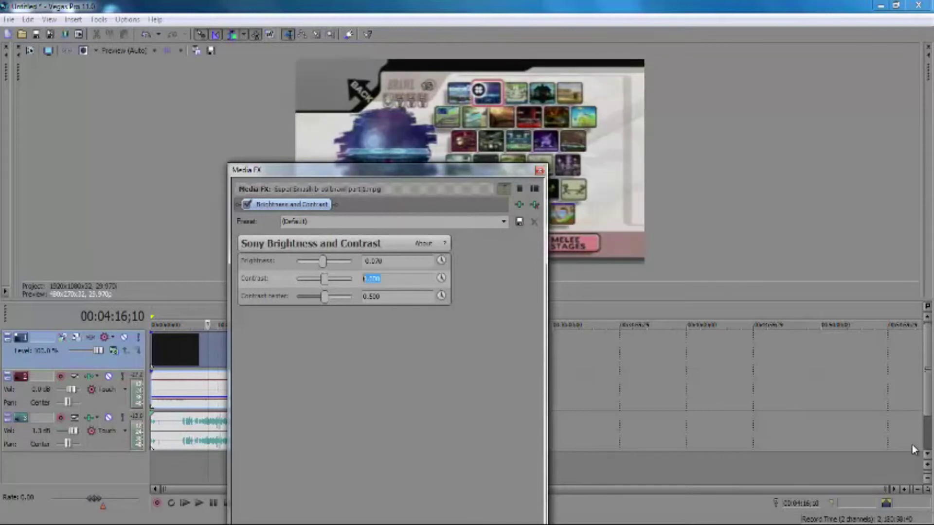
{"action": "type", "text": "-0.1"}
{"action": "key", "text": "Tab"}
{"action": "type", "text": "0.50"}
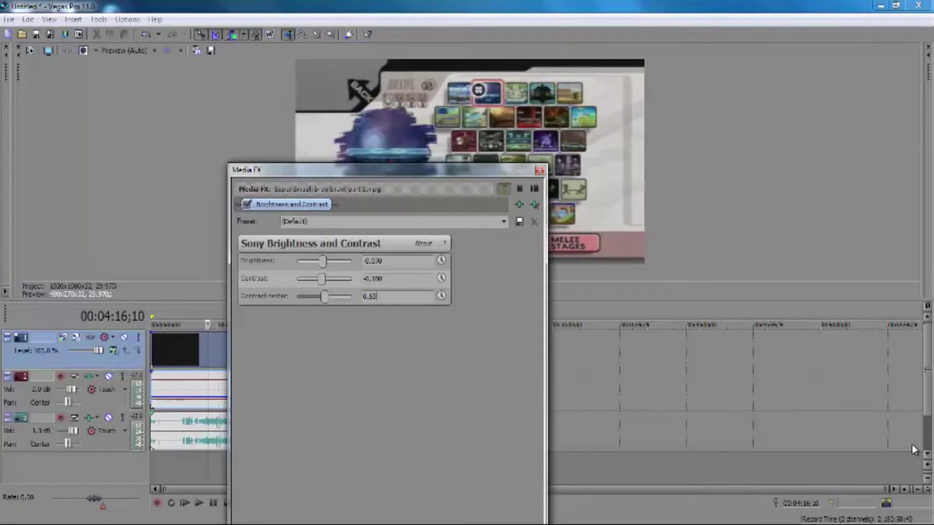
Save the brightness and contrast settings as the preset "Color correcter for videos" and close the Media FX window
{"action": "key", "text": "Tab"}
{"action": "key", "text": "BackSpace"}
{"action": "type", "text": "Color co"}
{"action": "key", "text": "BackSpace"}
{"action": "type", "text": "orrector for videos"}
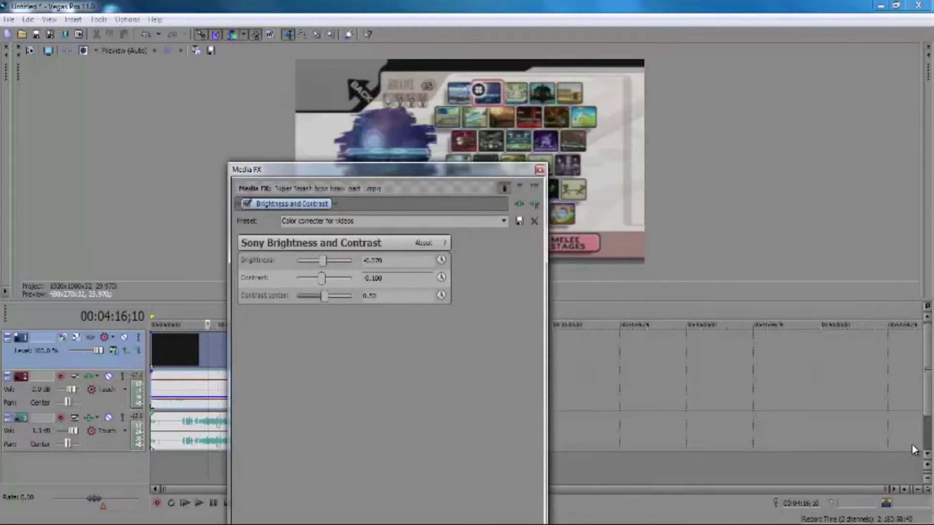
{"action": "left_click_drag", "start_coordinate": [340, 169], "coordinate": [306, 201]}
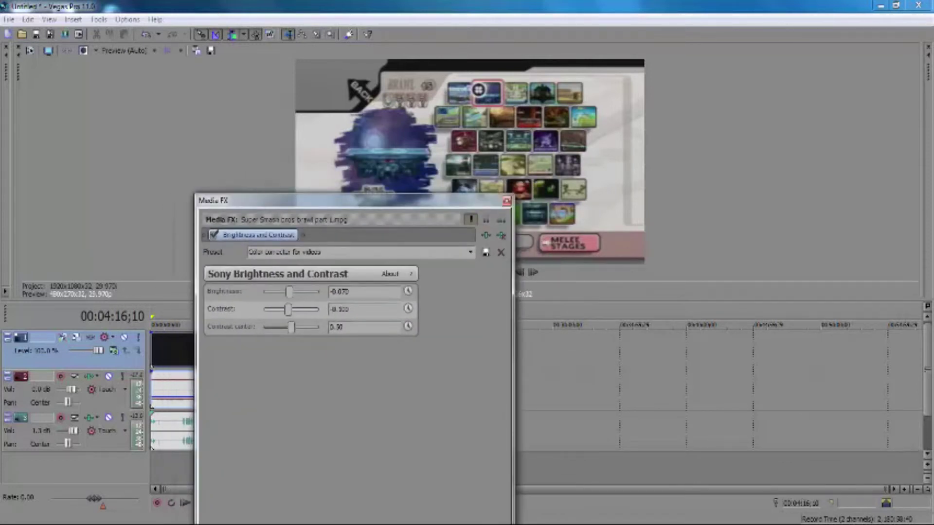
{"action": "key", "text": "BackSpace"}
{"action": "left_click", "coordinate": [486, 252]}
{"action": "key", "text": "Return"}
{"action": "left_click", "coordinate": [506, 200]}
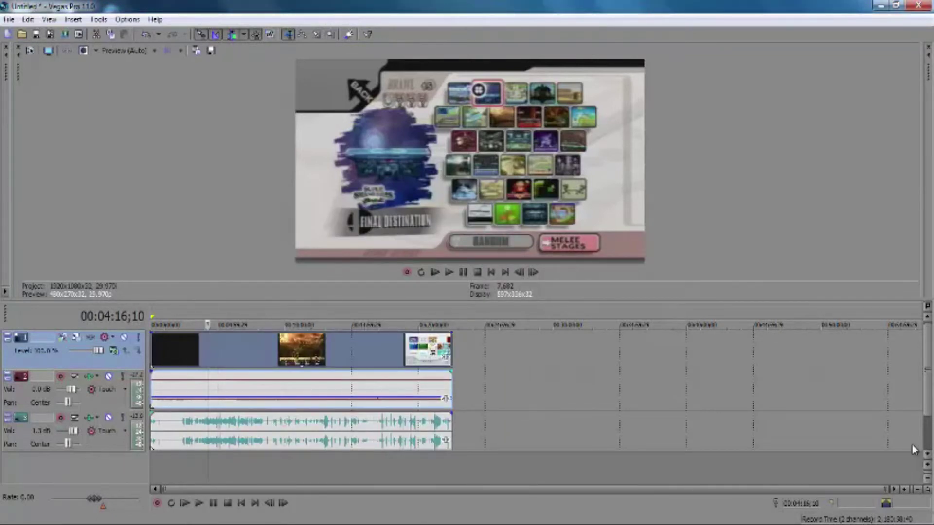
Examine the list of available transitions, including those in the Sony folder
{"action": "key", "text": "alt+8"}
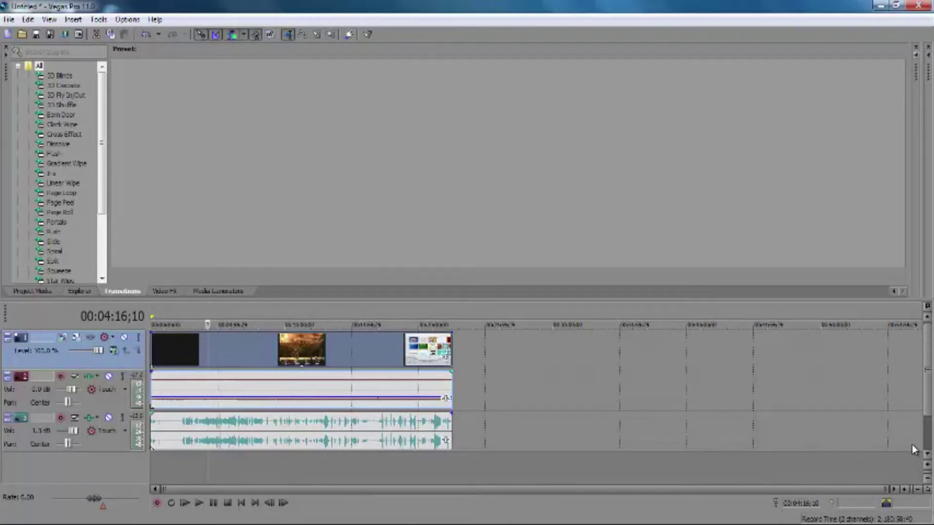
{"action": "scroll", "coordinate": [913, 450], "scroll_direction": "down", "scroll_amount": 2}
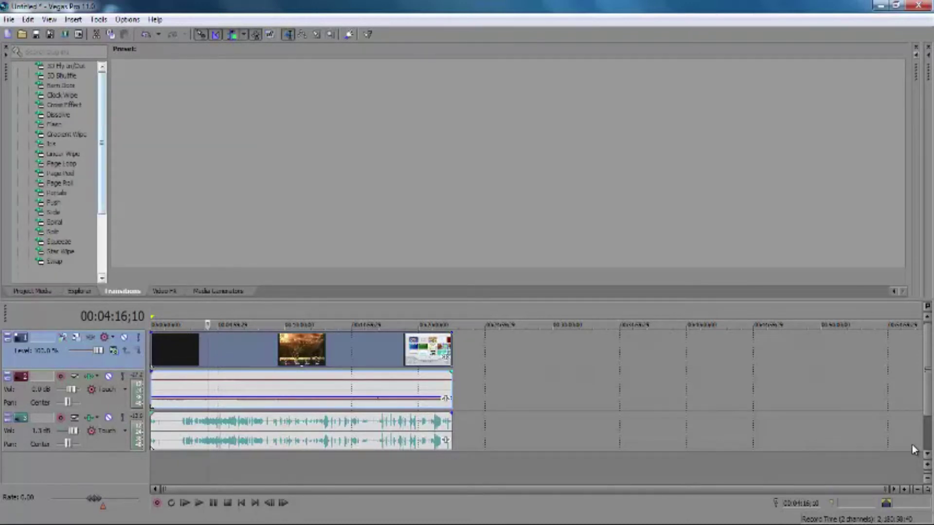
{"action": "scroll", "coordinate": [914, 450], "scroll_direction": "down", "scroll_amount": 2}
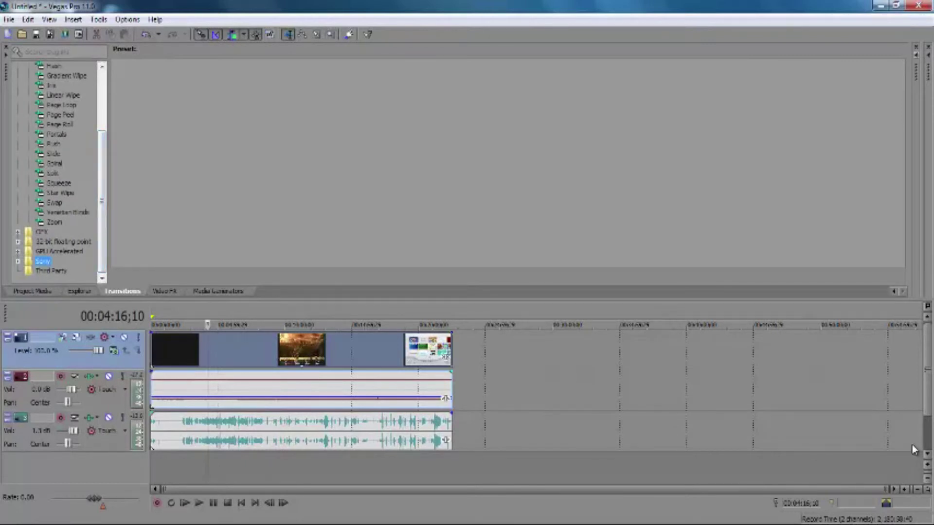
{"action": "key", "text": "Right"}
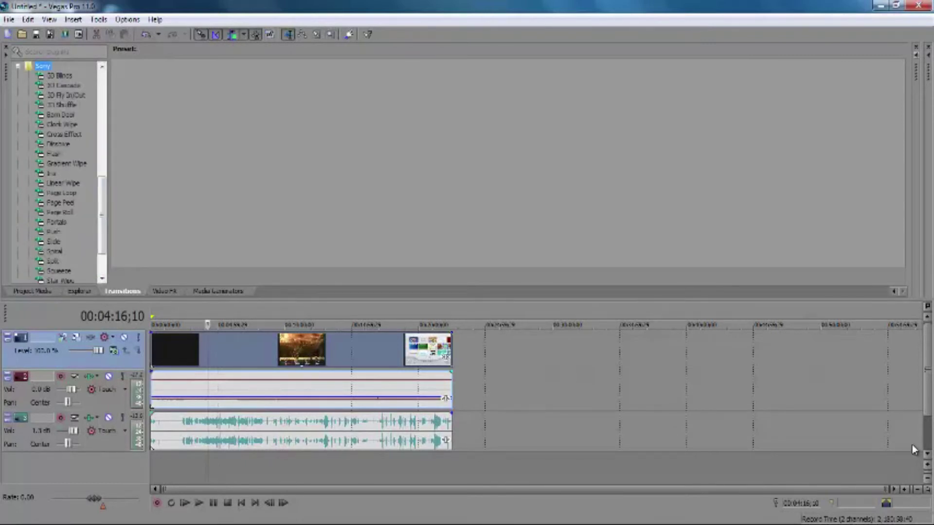
{"action": "scroll", "coordinate": [912, 445], "scroll_direction": "down", "scroll_amount": 2}
{"action": "scroll", "coordinate": [912, 445], "scroll_direction": "up", "scroll_amount": 5}
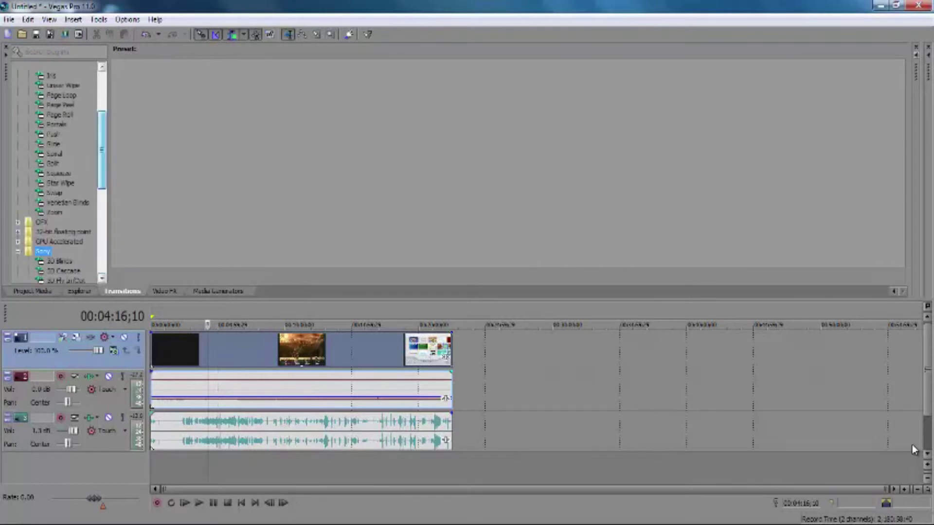
{"action": "scroll", "coordinate": [913, 445], "scroll_direction": "down", "scroll_amount": 1}
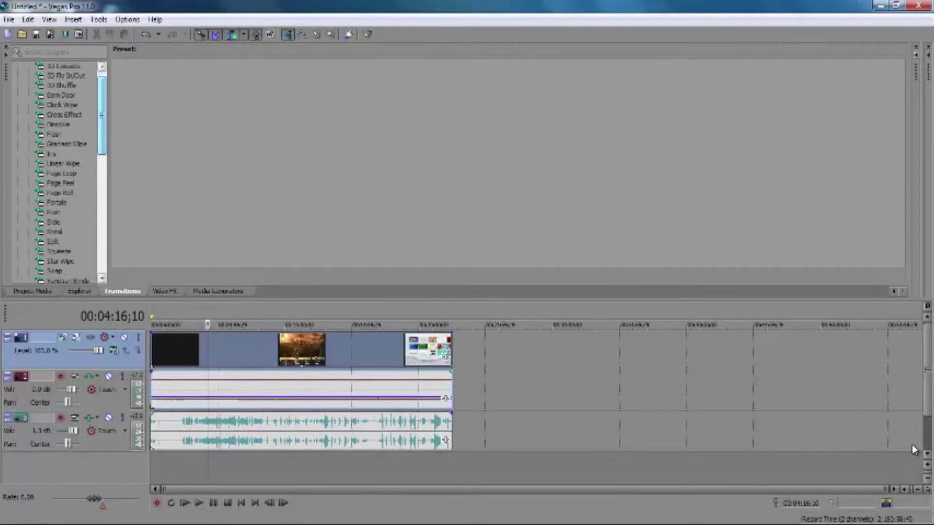
{"action": "scroll", "coordinate": [913, 445], "scroll_direction": "up", "scroll_amount": 2}
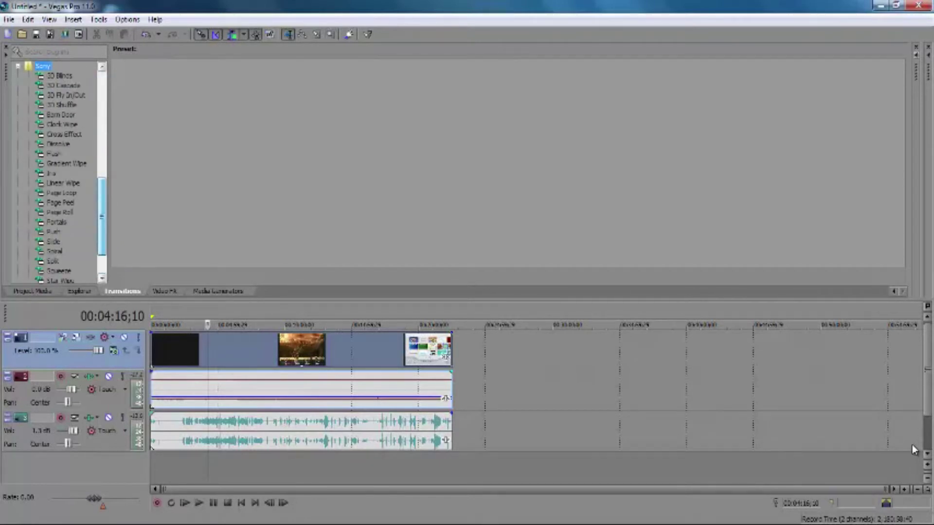
{"action": "scroll", "coordinate": [913, 444], "scroll_direction": "up", "scroll_amount": 2}
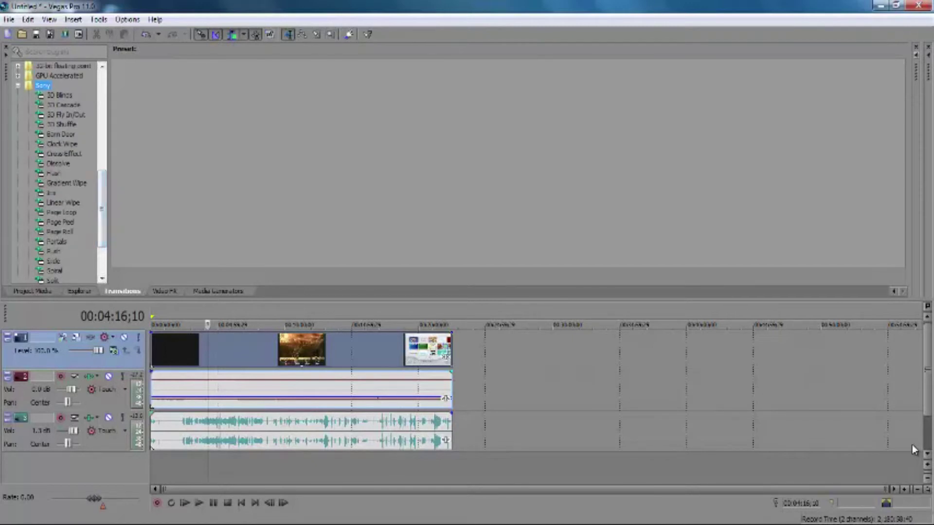
Apply the Color Corrector video effect's Default preset to the gameplay video event
{"action": "key", "text": "alt+8"}
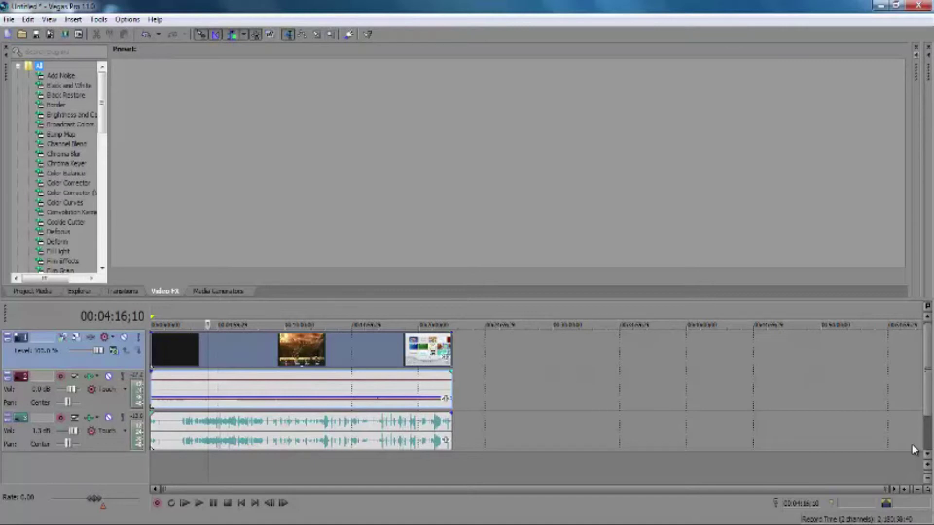
{"action": "left_click", "coordinate": [69, 183]}
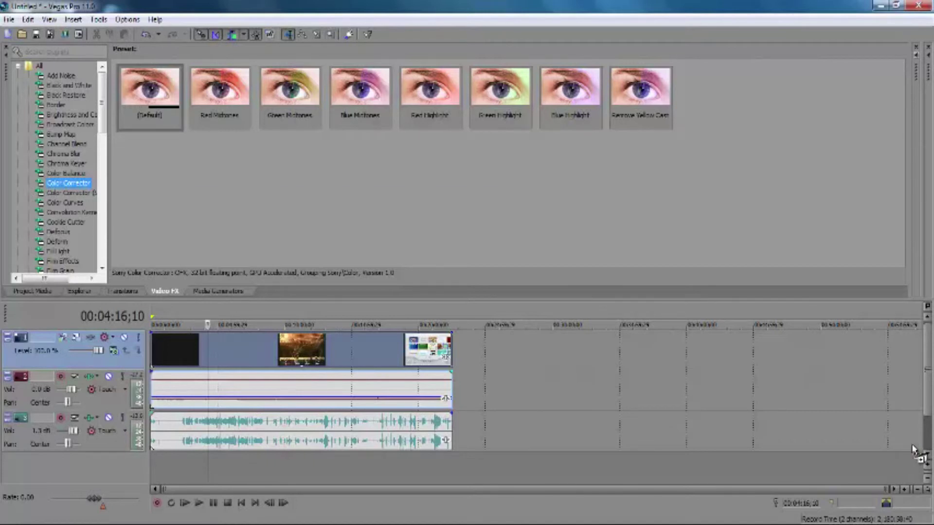
{"action": "left_click_drag", "start_coordinate": [912, 447], "coordinate": [913, 448]}
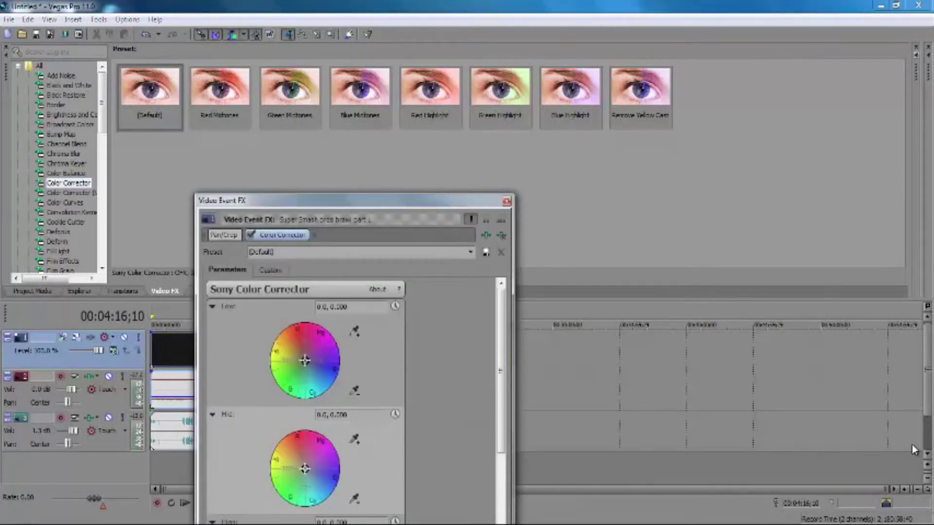
Set the Color Corrector's saturation to 1.194
{"action": "scroll", "coordinate": [912, 445], "scroll_direction": "down", "scroll_amount": 5}
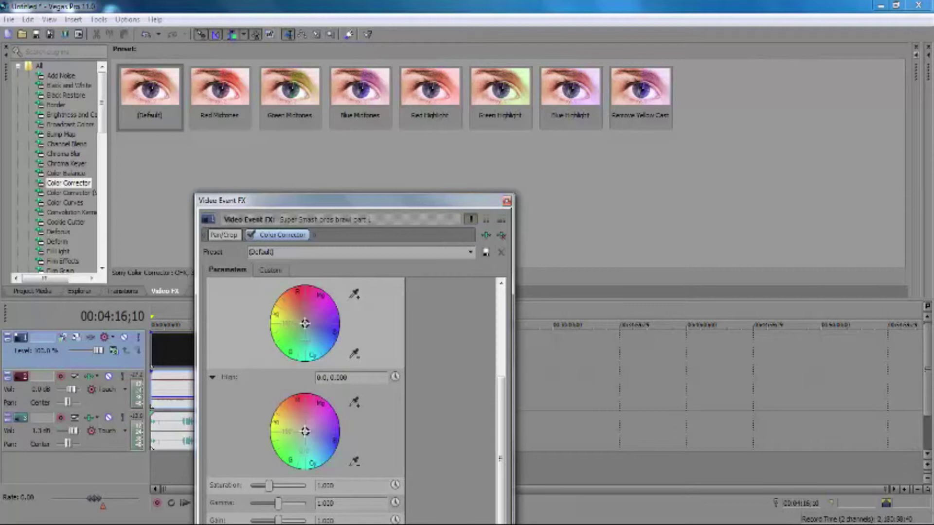
{"action": "left_click_drag", "start_coordinate": [335, 486], "coordinate": [316, 485]}
{"action": "left_click", "coordinate": [335, 486]}
{"action": "key", "text": "BackSpace"}
{"action": "type", "text": "194"}
{"action": "key", "text": "Return"}
Save the Color Corrector settings as the preset "Color corrector" and close the Video Event FX window
{"action": "key", "text": "BackSpace"}
{"action": "type", "text": "Su"}
{"action": "type", "text": "percorrect"}
{"action": "type", "text": "or corrector"}
{"action": "key", "text": "Return"}
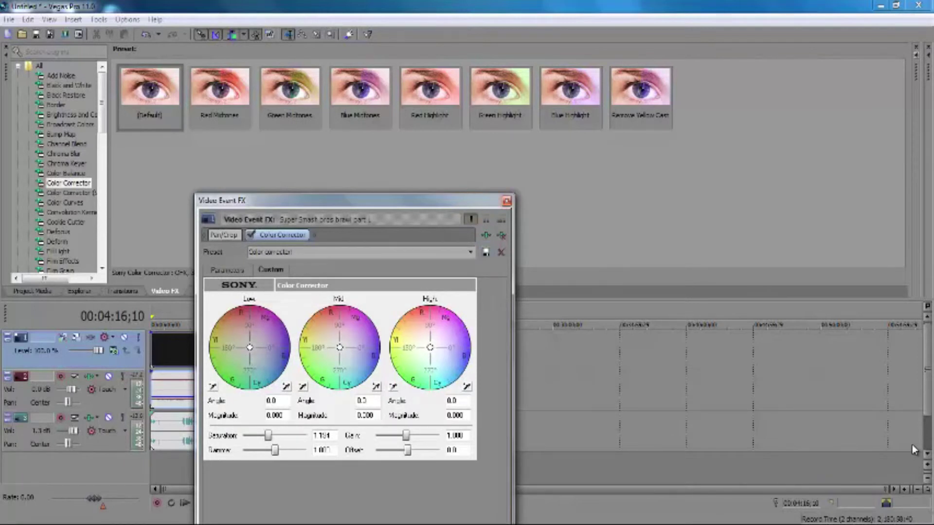
{"action": "key", "text": "Escape"}
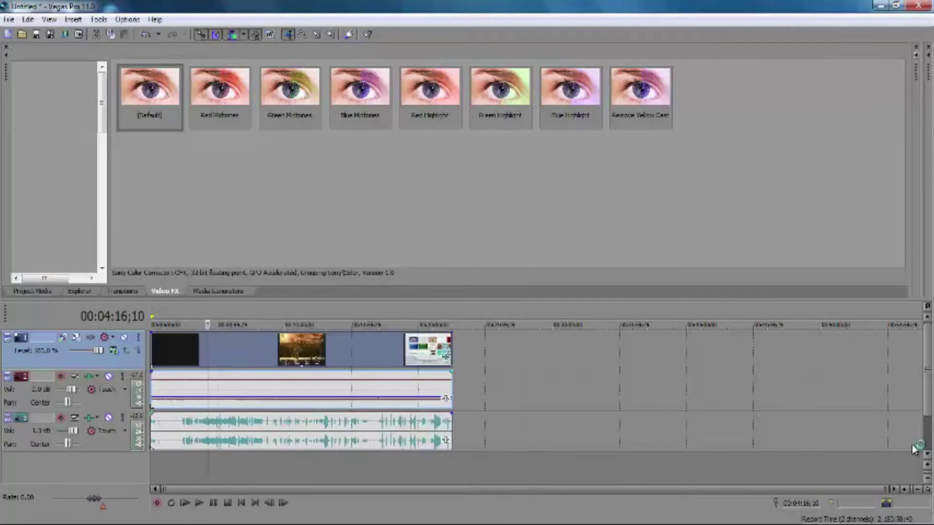
Move the timeline cursor back to 00:03:39;21
{"action": "key", "text": "Left"}
{"action": "key", "text": "Left"}
{"action": "key", "text": "Left"}
{"action": "key", "text": "Left"}
{"action": "key", "text": "Left"}
{"action": "key", "text": "Left"}
{"action": "key", "text": "Left"}
{"action": "key", "text": "Left"}
{"action": "key", "text": "Left"}
{"action": "key", "text": "Left"}
{"action": "key", "text": "Left"}
{"action": "key", "text": "Left"}
{"action": "key", "text": "Left"}
{"action": "key", "text": "Left"}
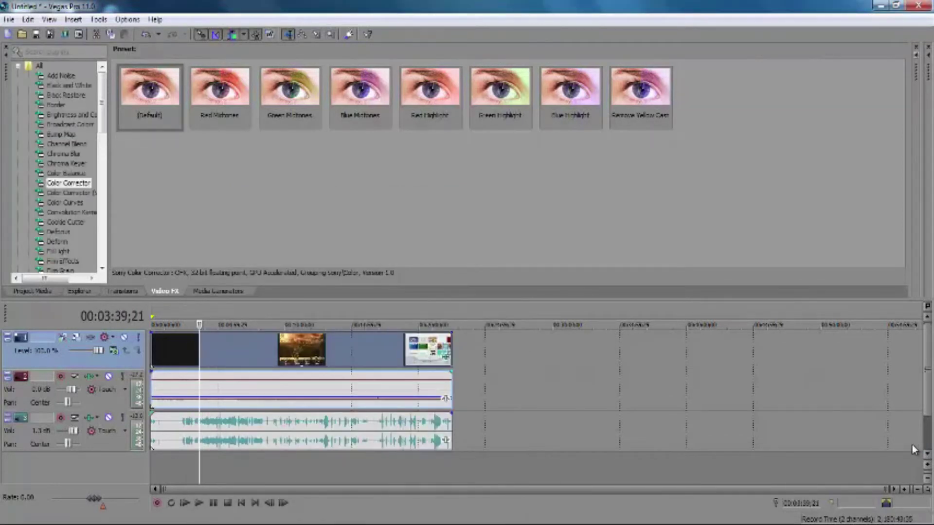
Show the video preview and scrub back from 00:03:39;21 to 00:00:28;22 to examine the color-corrected gameplay
{"action": "key", "text": "alt+6"}
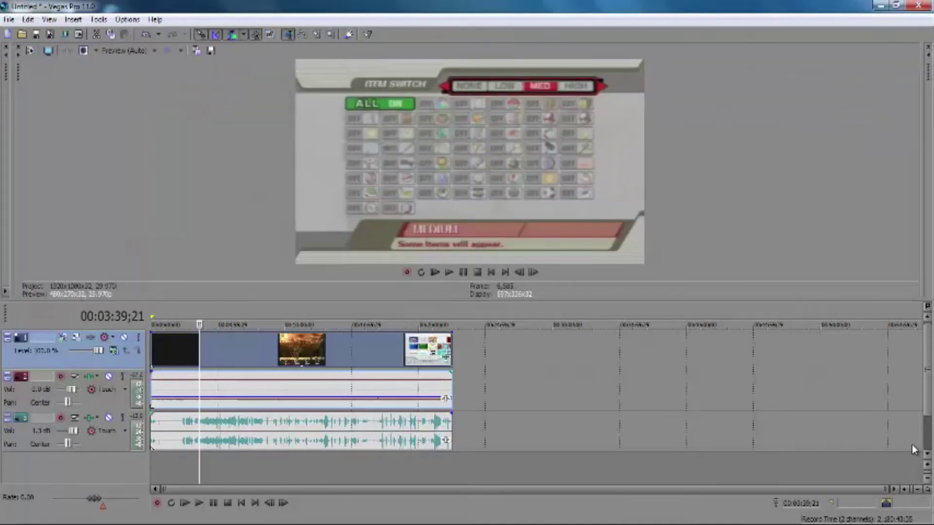
{"action": "key", "text": "Left"}
{"action": "key", "text": "Left"}
{"action": "key", "text": "Left"}
{"action": "key", "text": "Left"}
{"action": "key", "text": "Left"}
{"action": "key", "text": "Left"}
{"action": "key", "text": "Left"}
{"action": "key", "text": "Left"}
{"action": "key", "text": "Left"}
{"action": "key", "text": "Left"}
{"action": "key", "text": "Left"}
{"action": "key", "text": "Left"}
{"action": "key", "text": "Left"}
{"action": "key", "text": "Left"}
{"action": "key", "text": "Left"}
{"action": "key", "text": "Left"}
{"action": "key", "text": "Left"}
{"action": "key", "text": "Left"}
{"action": "key", "text": "Left"}
{"action": "key", "text": "Left"}
{"action": "key", "text": "Left"}
{"action": "key", "text": "Left"}
{"action": "key", "text": "Left"}
{"action": "key", "text": "Left"}
{"action": "key", "text": "Left"}
{"action": "key", "text": "Left"}
{"action": "key", "text": "Left"}
{"action": "key", "text": "Left"}
{"action": "key", "text": "Left"}
{"action": "key", "text": "Left"}
{"action": "key", "text": "Left"}
{"action": "key", "text": "Left"}
{"action": "key", "text": "Left"}
{"action": "key", "text": "Left"}
{"action": "key", "text": "Left"}
{"action": "key", "text": "Left"}
{"action": "key", "text": "Left"}
{"action": "key", "text": "Left"}
{"action": "key", "text": "Left"}
{"action": "key", "text": "Left"}
{"action": "key", "text": "Left"}
{"action": "key", "text": "Left"}
{"action": "key", "text": "Left"}
{"action": "key", "text": "Left"}
{"action": "key", "text": "Left"}
{"action": "key", "text": "Left"}
{"action": "key", "text": "Left"}
{"action": "key", "text": "Left"}
{"action": "key", "text": "Right"}
{"action": "key", "text": "Right"}
{"action": "key", "text": "Right"}
{"action": "key", "text": "Right"}
{"action": "key", "text": "Right"}
{"action": "key", "text": "Right"}
{"action": "key", "text": "Right"}
{"action": "key", "text": "Right"}
{"action": "key", "text": "Right"}
{"action": "key", "text": "Right"}
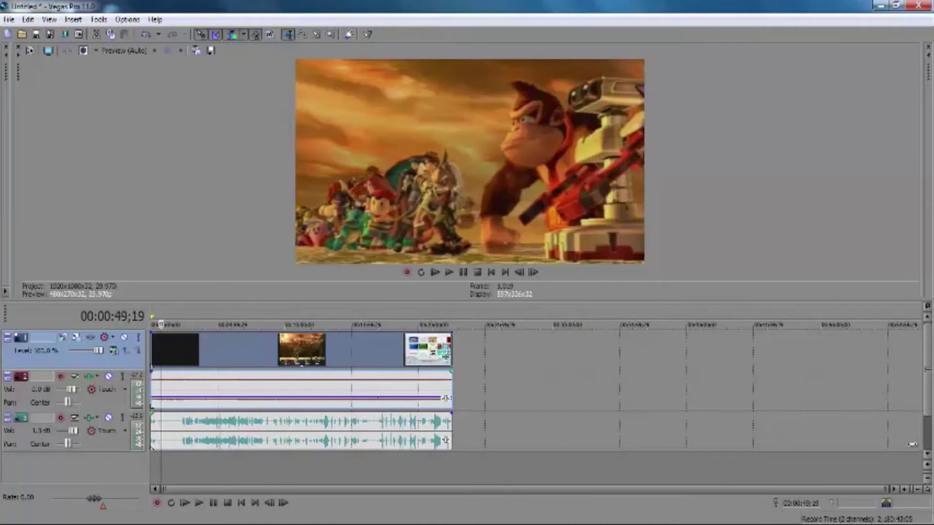
{"action": "key", "text": "Left"}
{"action": "key", "text": "Left"}
{"action": "key", "text": "Left"}
{"action": "key", "text": "Left"}
{"action": "key", "text": "Left"}
{"action": "key", "text": "Left"}
{"action": "key", "text": "Left"}
{"action": "key", "text": "Left"}
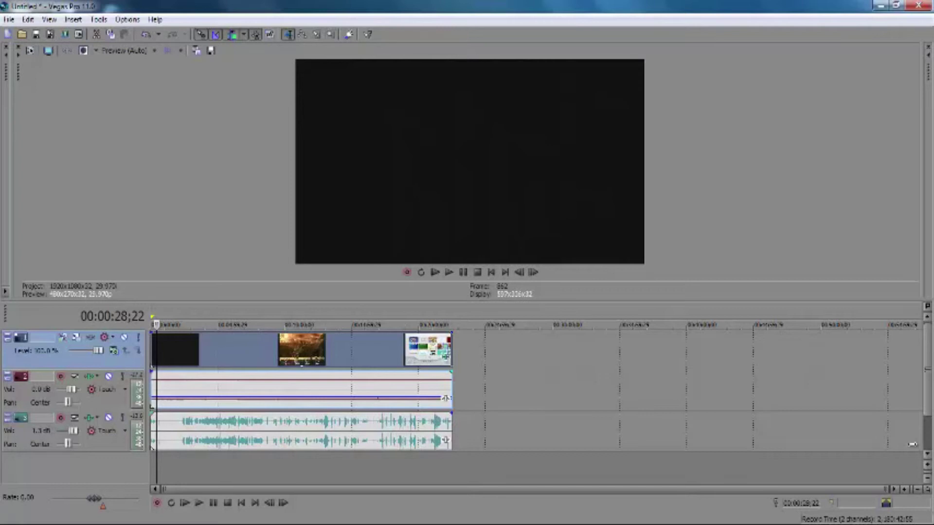
Go to the project start and scrub through the opening intro and menu footage to examine its colors, stopping at 00:00:28;22
{"action": "key", "text": "ctrl+Home"}
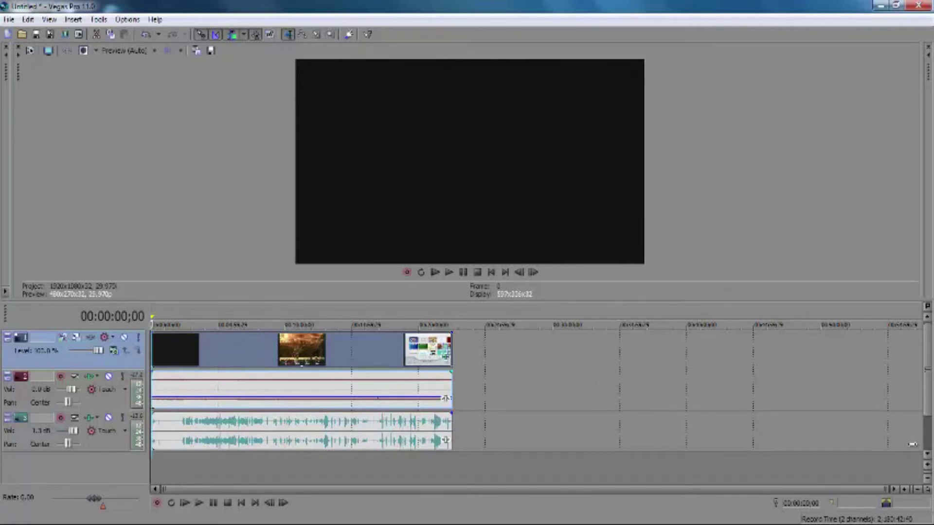
{"action": "key", "text": "Right"}
{"action": "key", "text": "Right"}
{"action": "key", "text": "Right"}
{"action": "key", "text": "Left"}
{"action": "key", "text": "Right"}
{"action": "key", "text": "Right"}
{"action": "key", "text": "Right"}
{"action": "key", "text": "Right"}
{"action": "key", "text": "Right"}
{"action": "key", "text": "Right"}
{"action": "key", "text": "Right"}
{"action": "key", "text": "Right"}
{"action": "key", "text": "Right"}
{"action": "key", "text": "Right"}
{"action": "key", "text": "Right"}
{"action": "key", "text": "Right"}
{"action": "key", "text": "Right"}
{"action": "key", "text": "Right"}
{"action": "key", "text": "Right"}
{"action": "key", "text": "Right"}
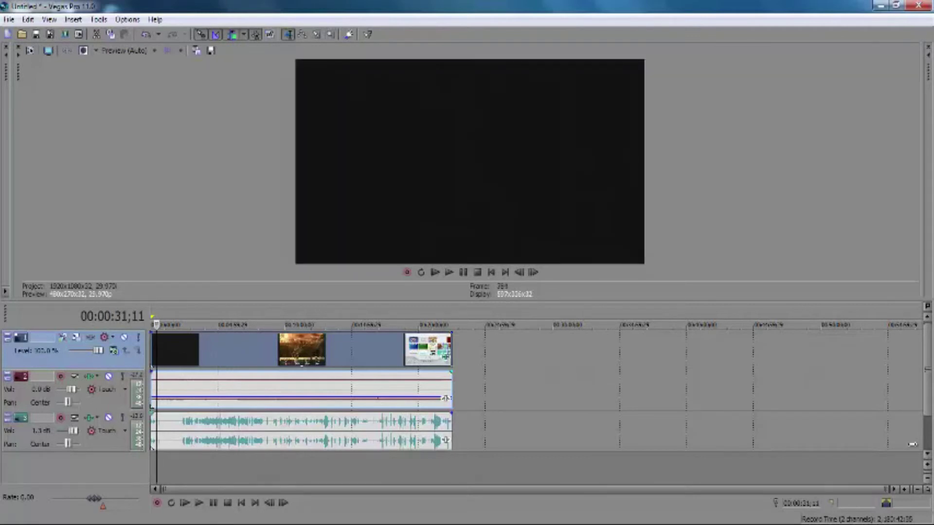
{"action": "key", "text": "Right"}
{"action": "key", "text": "Right"}
{"action": "key", "text": "Right"}
{"action": "key", "text": "Right"}
{"action": "key", "text": "Right"}
{"action": "key", "text": "Right"}
{"action": "key", "text": "Right"}
{"action": "key", "text": "Right"}
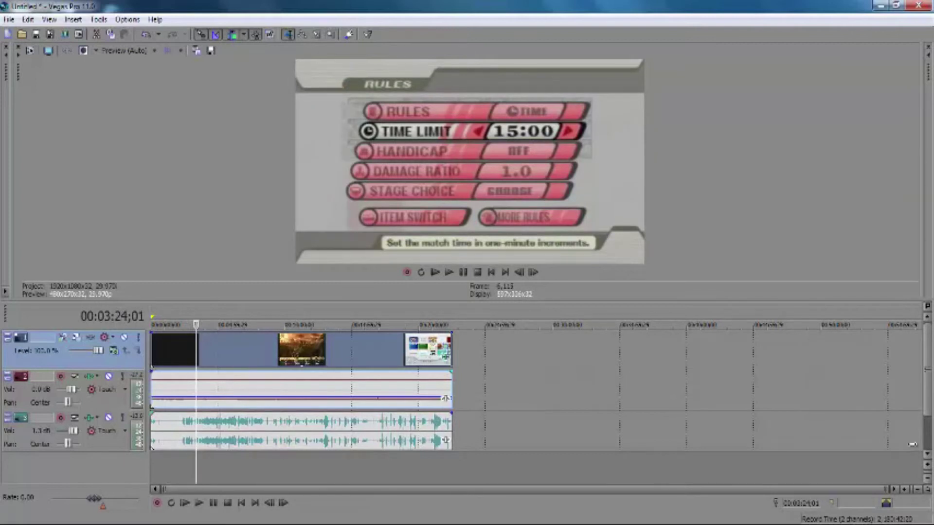
{"action": "key", "text": "Left"}
{"action": "key", "text": "Left"}
{"action": "key", "text": "Left"}
{"action": "key", "text": "Left"}
{"action": "key", "text": "Left"}
{"action": "key", "text": "Left"}
{"action": "key", "text": "Left"}
{"action": "key", "text": "Left"}
{"action": "key", "text": "Left"}
{"action": "key", "text": "Left"}
{"action": "key", "text": "Left"}
{"action": "key", "text": "Left"}
{"action": "key", "text": "Left"}
{"action": "key", "text": "Left"}
{"action": "key", "text": "Left"}
{"action": "key", "text": "Left"}
{"action": "key", "text": "Left"}
{"action": "key", "text": "Left"}
{"action": "key", "text": "Left"}
{"action": "key", "text": "Left"}
{"action": "key", "text": "Left"}
{"action": "key", "text": "Left"}
{"action": "key", "text": "Left"}
{"action": "key", "text": "Left"}
{"action": "key", "text": "Left"}
{"action": "key", "text": "Left"}
{"action": "key", "text": "Left"}
{"action": "key", "text": "Left"}
{"action": "key", "text": "Left"}
{"action": "key", "text": "Left"}
{"action": "key", "text": "Left"}
{"action": "key", "text": "Left"}
{"action": "key", "text": "Left"}
{"action": "key", "text": "Left"}
{"action": "key", "text": "Left"}
{"action": "key", "text": "Left"}
{"action": "key", "text": "Left"}
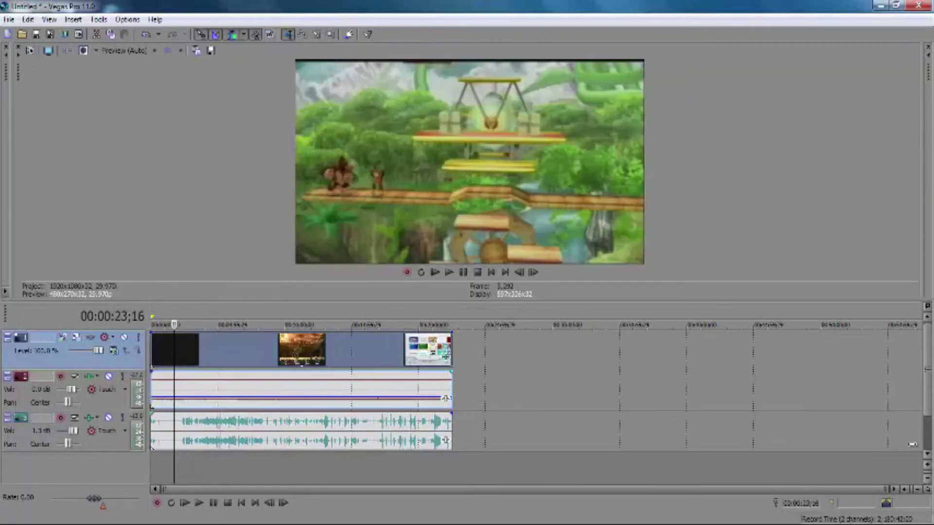
{"action": "key", "text": "Right"}
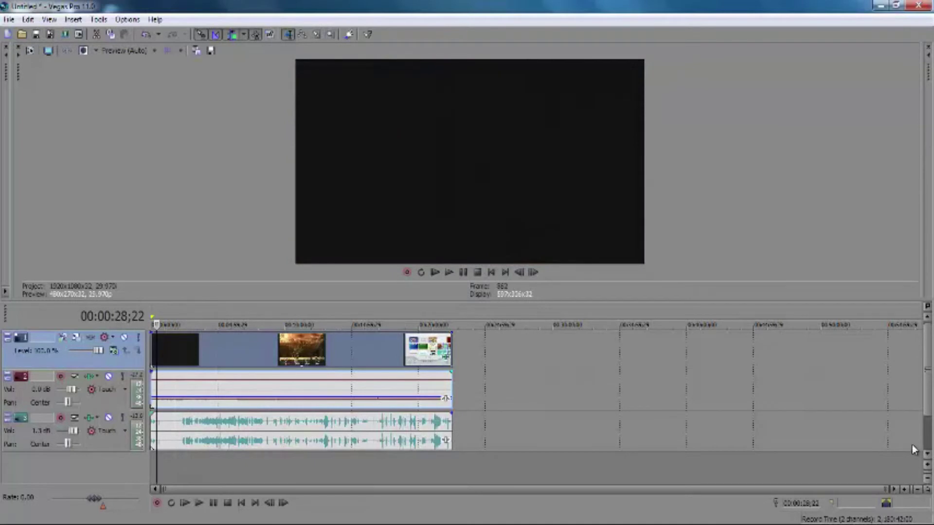
Apply the Brightness and Contrast effect's "Color correcter for videos" preset to the gameplay video event and close the Video Event FX window
{"action": "key", "text": "alt+8"}
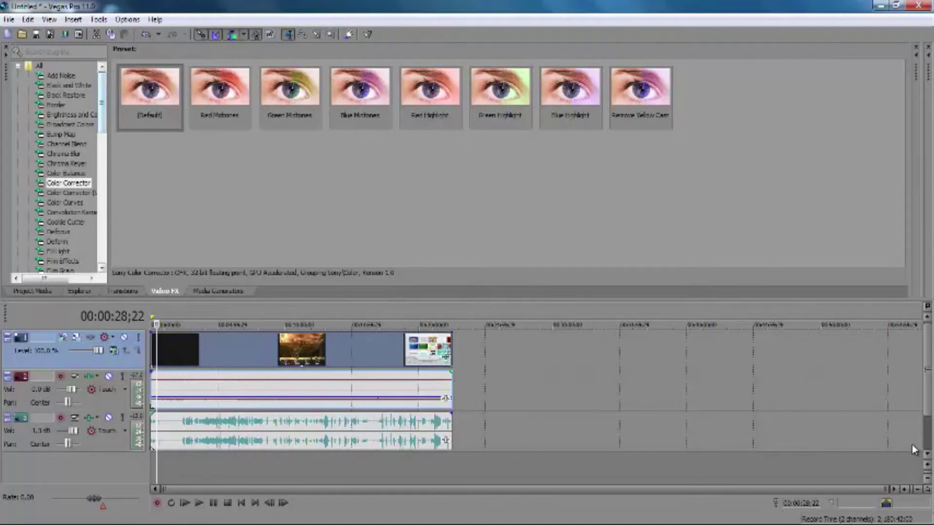
{"action": "left_click", "coordinate": [70, 124]}
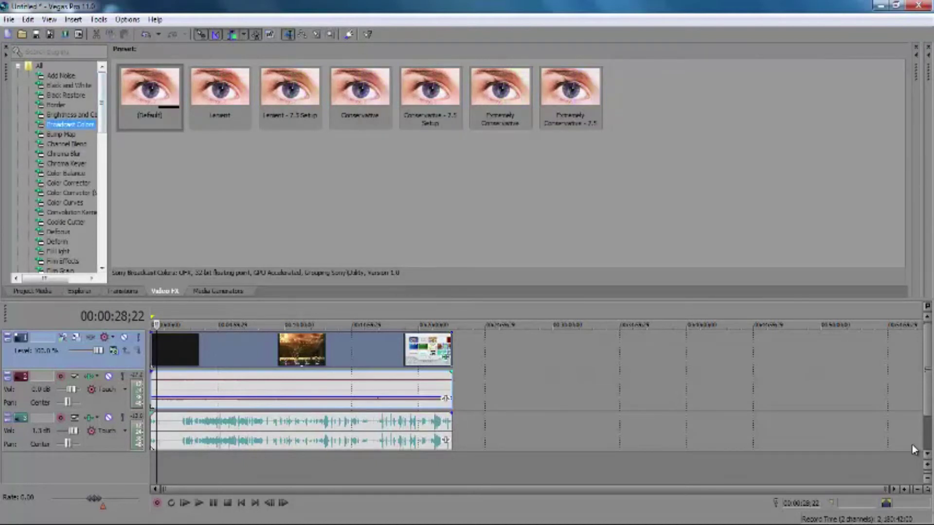
{"action": "left_click", "coordinate": [70, 115]}
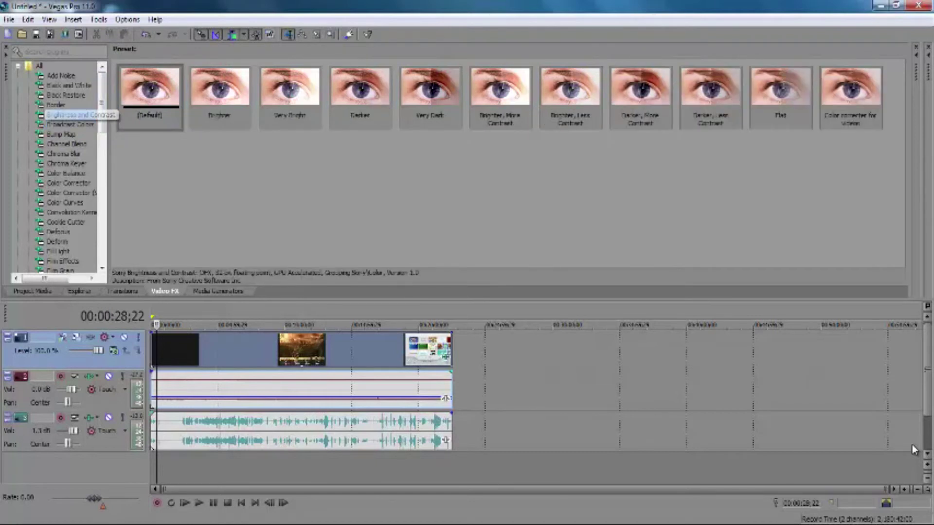
{"action": "left_click_drag", "start_coordinate": [851, 97], "coordinate": [913, 446]}
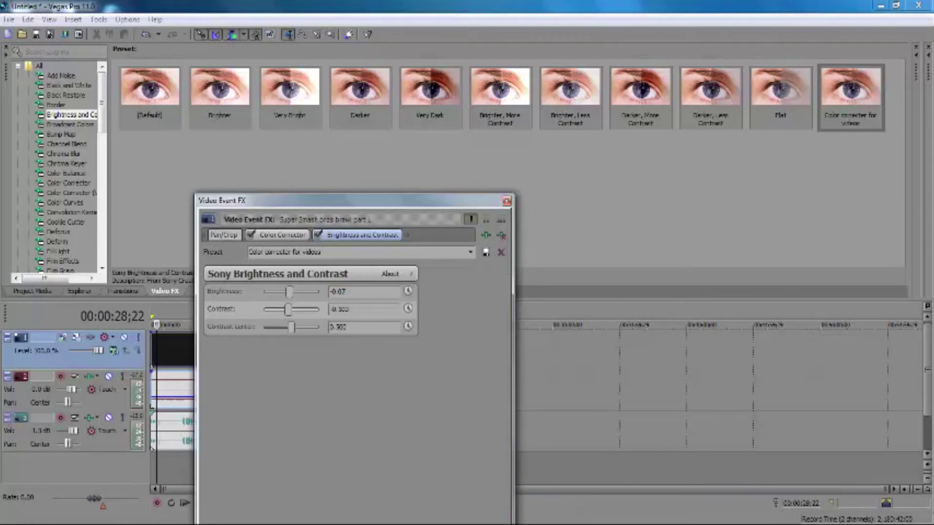
{"action": "key", "text": "BackSpace"}
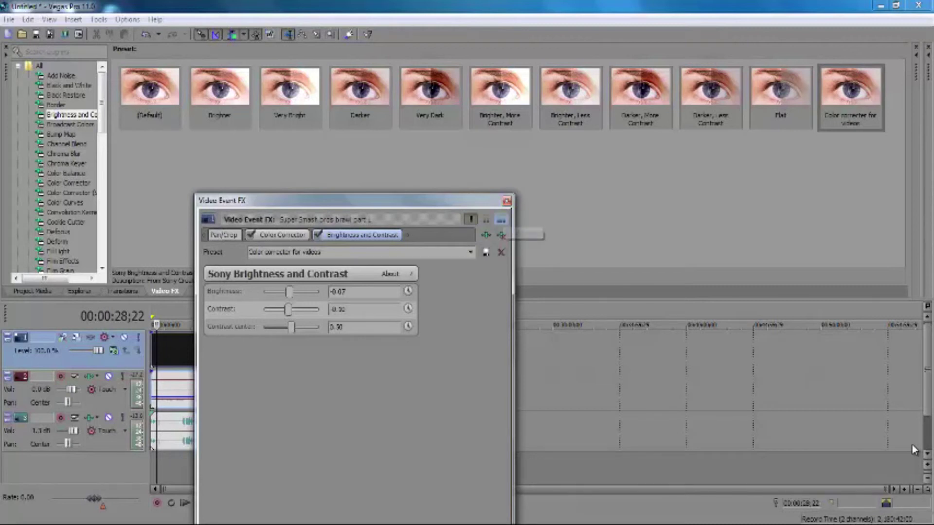
{"action": "left_click", "coordinate": [506, 201]}
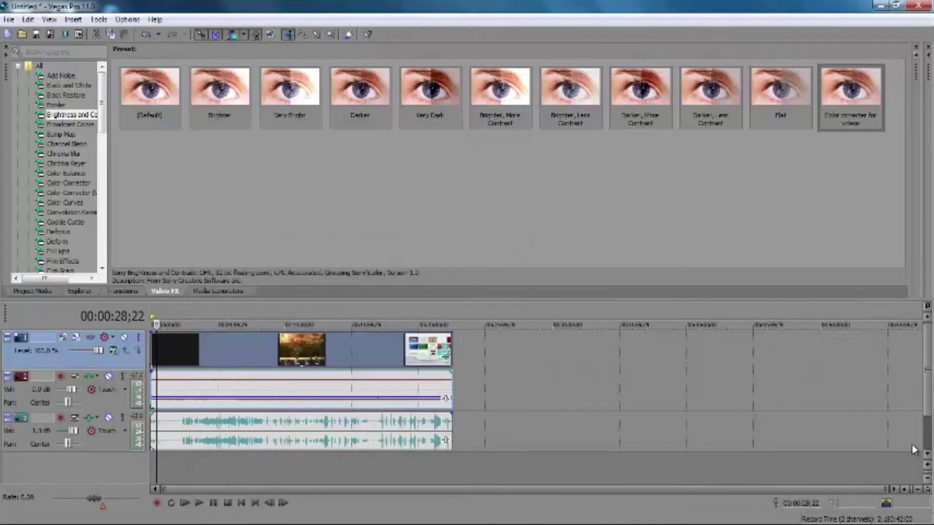
Examine the brightness and contrast correction at several points of the gameplay in the video preview, ending at the project start
{"action": "key", "text": "alt+6"}
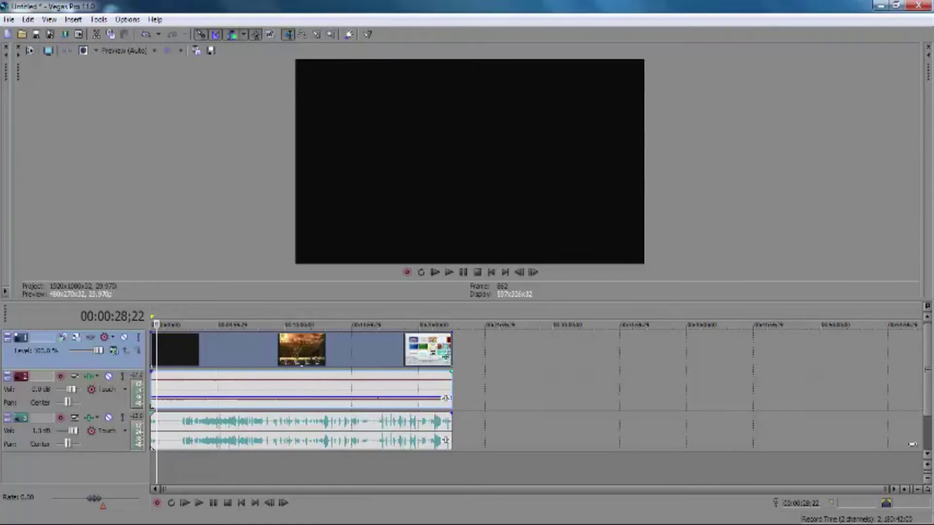
{"action": "key", "text": "space"}
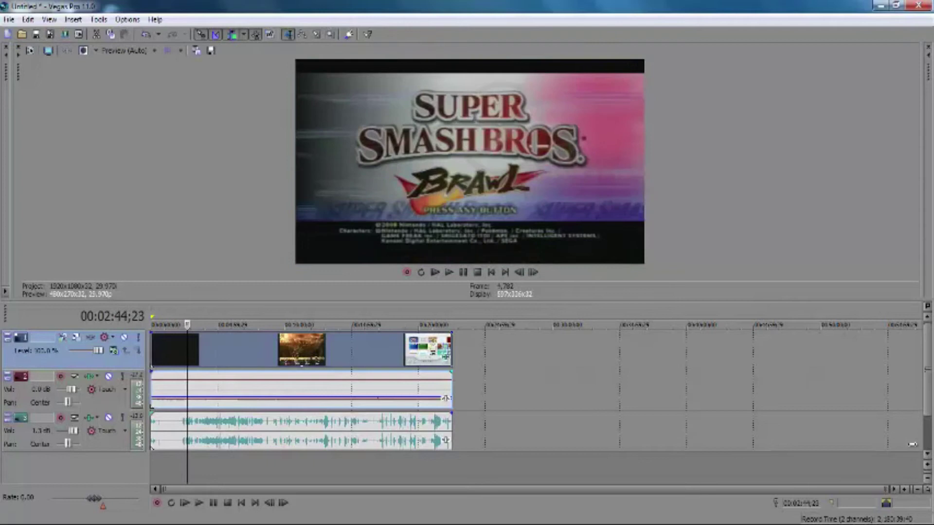
{"action": "key", "text": "j"}
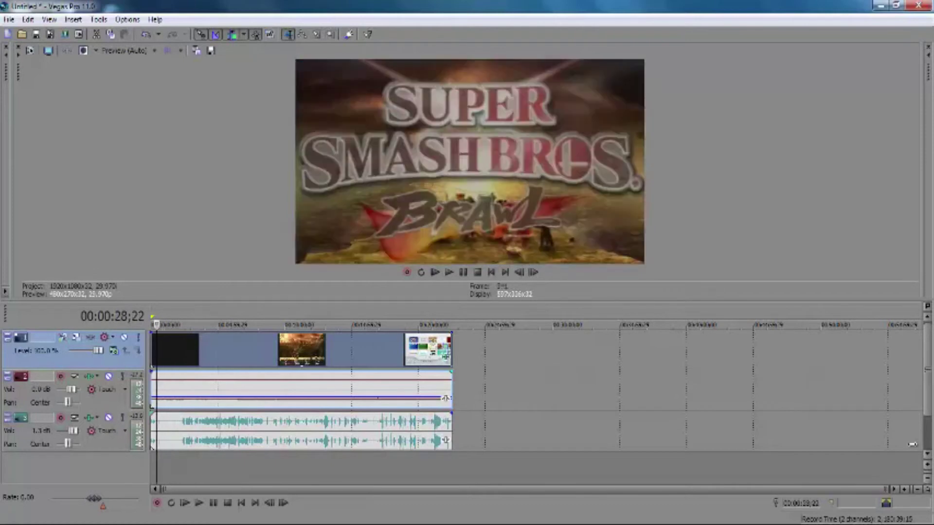
{"action": "key", "text": "l"}
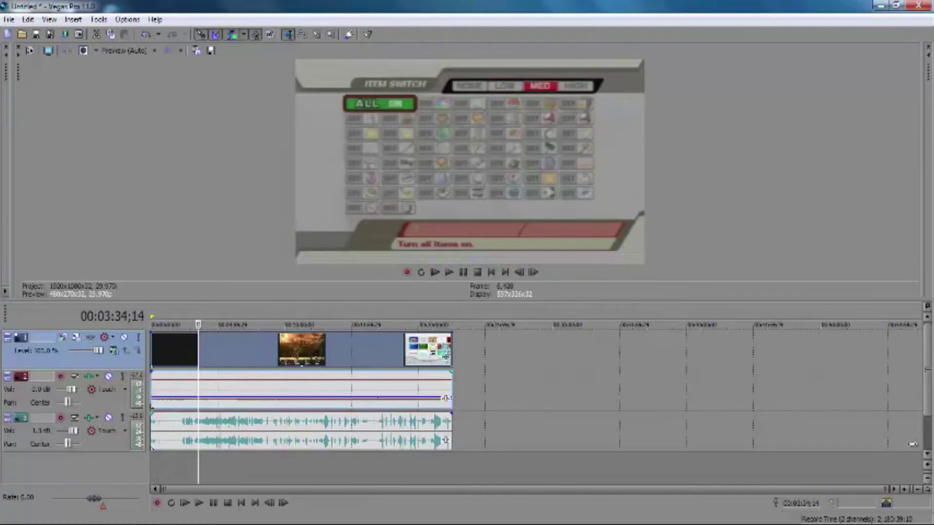
{"action": "key", "text": "Left"}
{"action": "key", "text": "Left"}
{"action": "key", "text": "Left"}
{"action": "key", "text": "Left"}
{"action": "key", "text": "Left"}
{"action": "key", "text": "Left"}
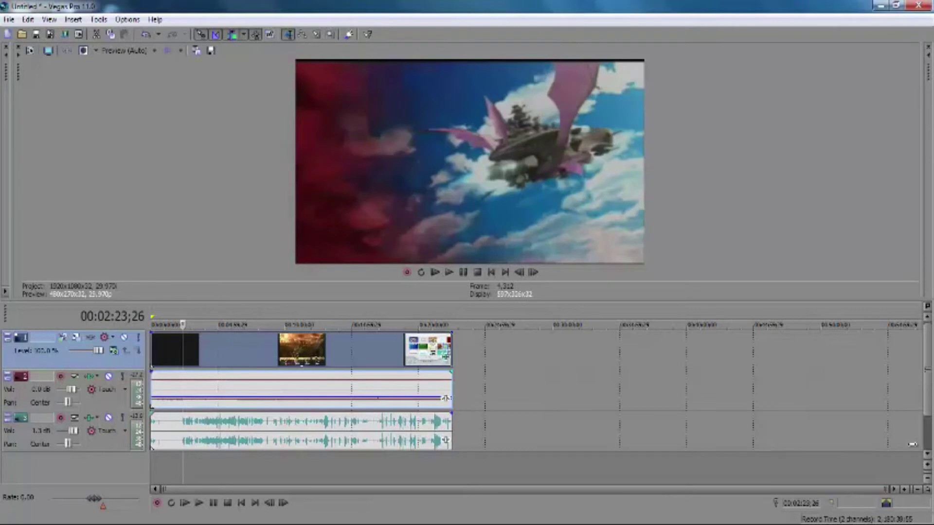
{"action": "mouse_move", "coordinate": [183, 325]}
{"action": "left_mouse_down"}
{"action": "mouse_move", "coordinate": [211, 325]}
{"action": "mouse_move", "coordinate": [182, 324]}
{"action": "left_mouse_up"}
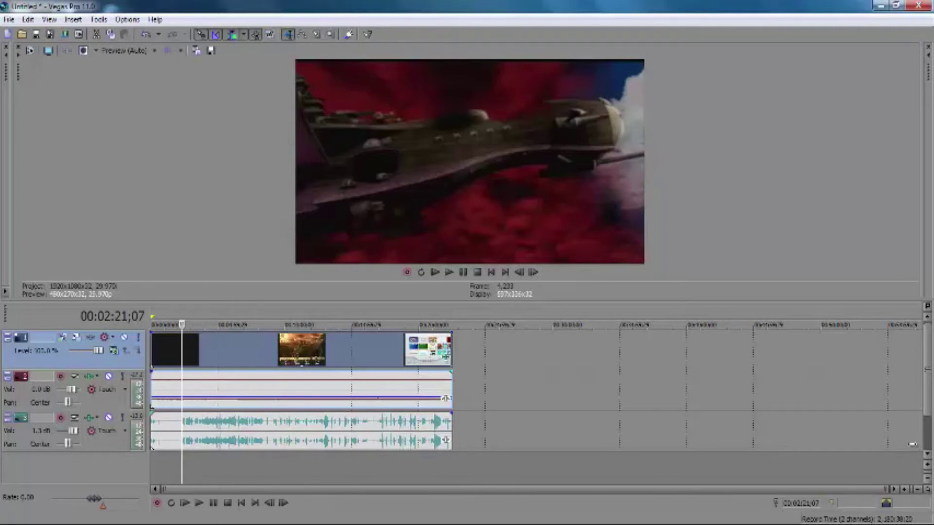
{"action": "left_click_drag", "start_coordinate": [182, 410], "coordinate": [187, 410]}
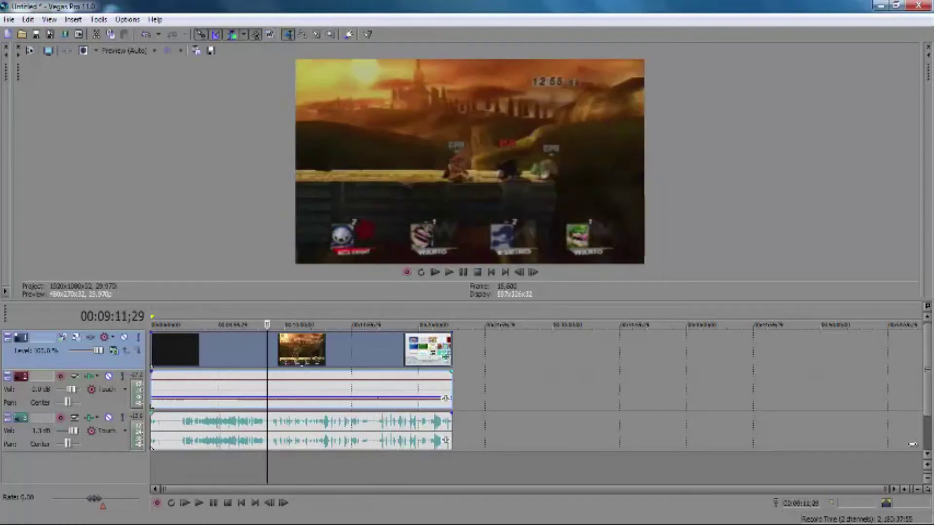
{"action": "left_click_drag", "start_coordinate": [485, 325], "coordinate": [198, 325]}
{"action": "key", "text": "Left"}
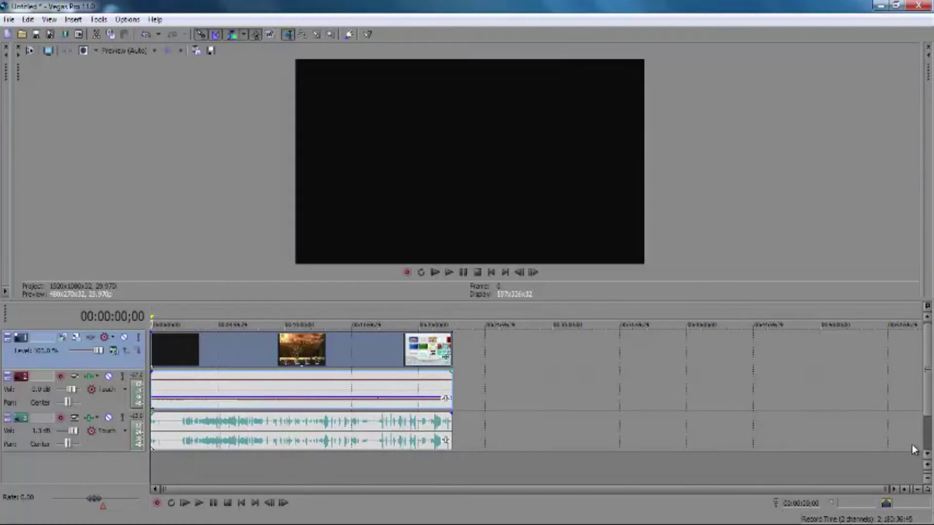
Open the Render As settings and review the output folder and file name for the rendered video
{"action": "left_click", "coordinate": [65, 34]}
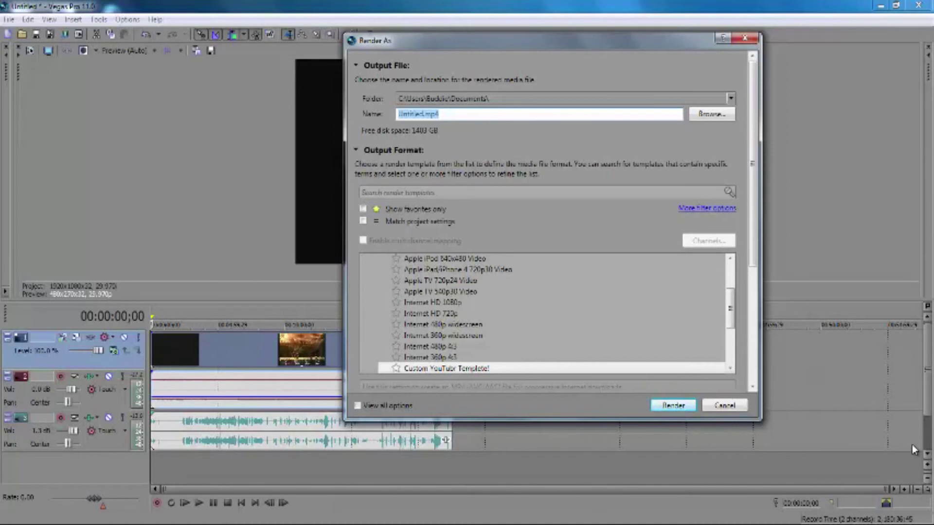
{"action": "key", "text": "shift+Tab"}
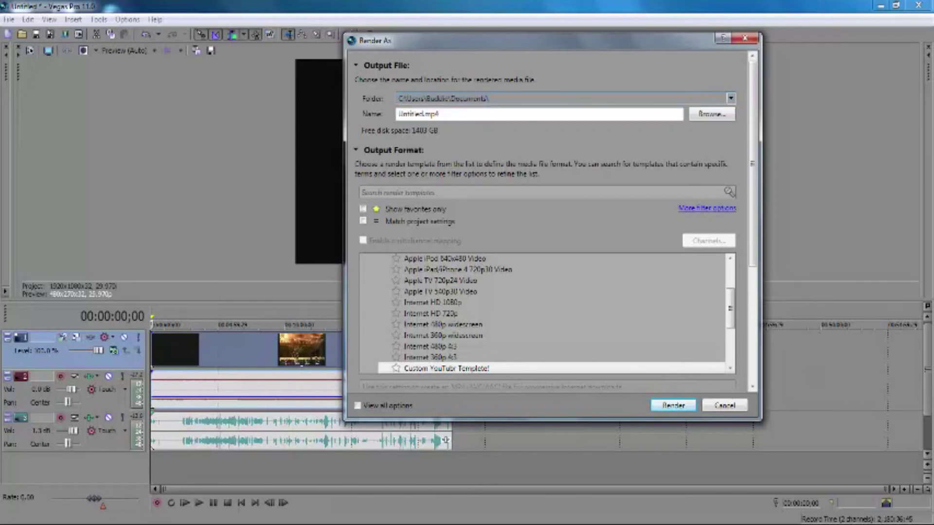
{"action": "key", "text": "shift+Left"}
{"action": "key", "text": "shift+Left"}
{"action": "key", "text": "shift+Left"}
{"action": "key", "text": "shift+Left"}
{"action": "key", "text": "shift+Left"}
{"action": "key", "text": "shift+Left"}
{"action": "key", "text": "shift+Left"}
Select the custom YouTube MP4 render template, show all render options and open the template for customization
{"action": "right_click", "coordinate": [438, 369]}
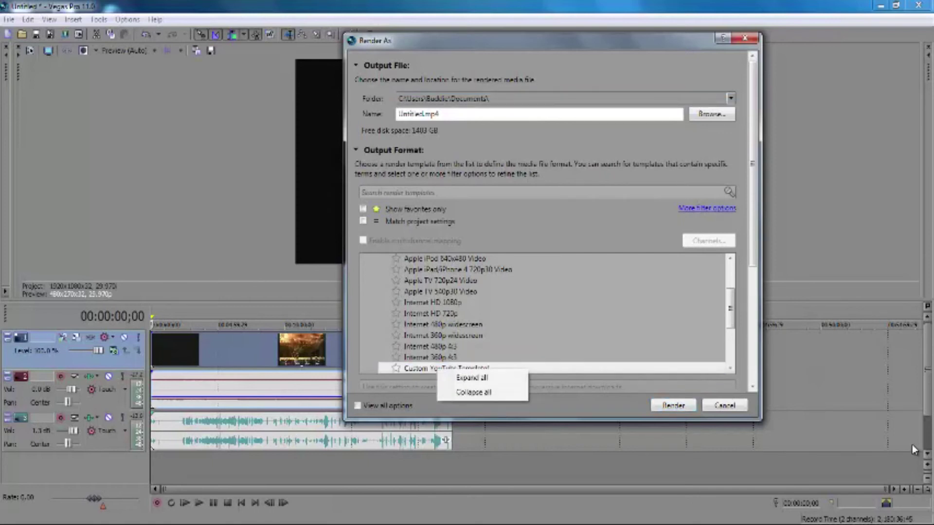
{"action": "left_click", "coordinate": [428, 369]}
{"action": "left_click", "coordinate": [358, 406]}
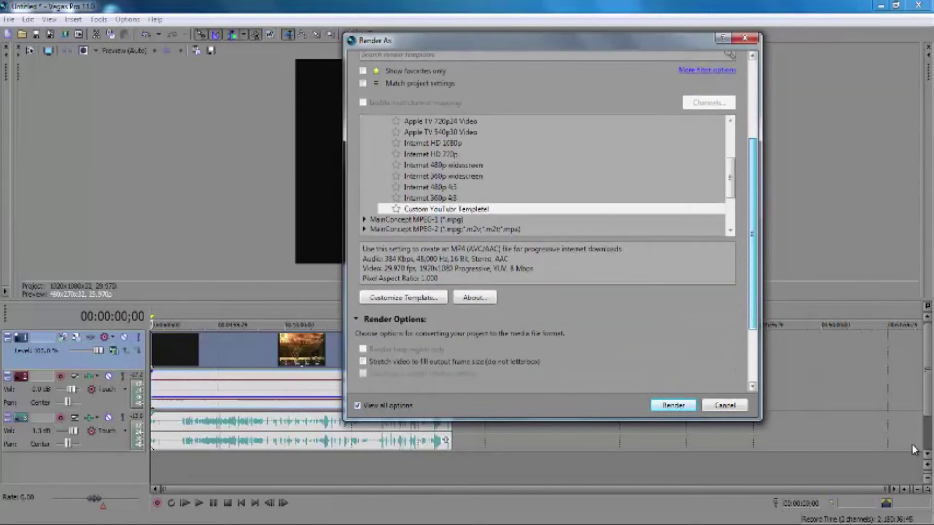
{"action": "left_click_drag", "start_coordinate": [753, 234], "coordinate": [752, 241]}
{"action": "left_click", "coordinate": [403, 287]}
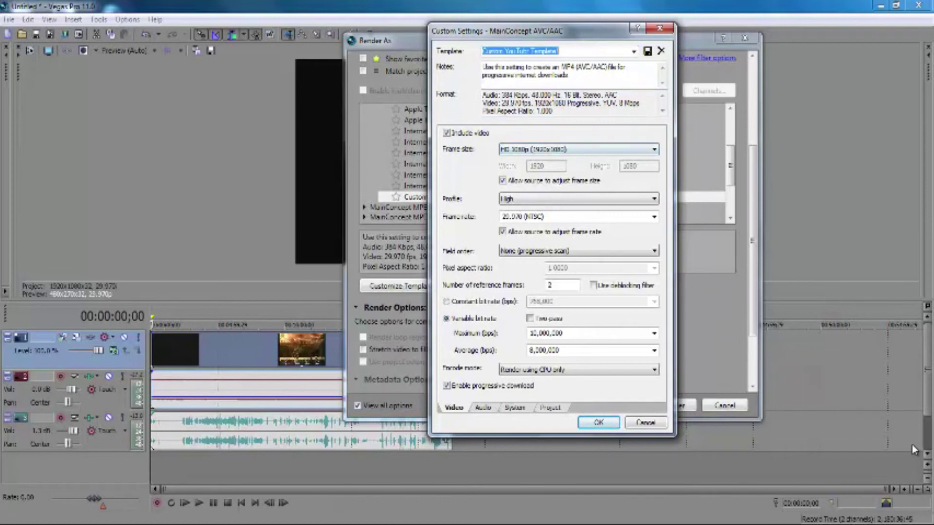
Choose the HD 1080p (1920x1080) frame size, High profile and 29.970 (NTSC) frame rate for the render template
{"action": "left_click", "coordinate": [579, 150]}
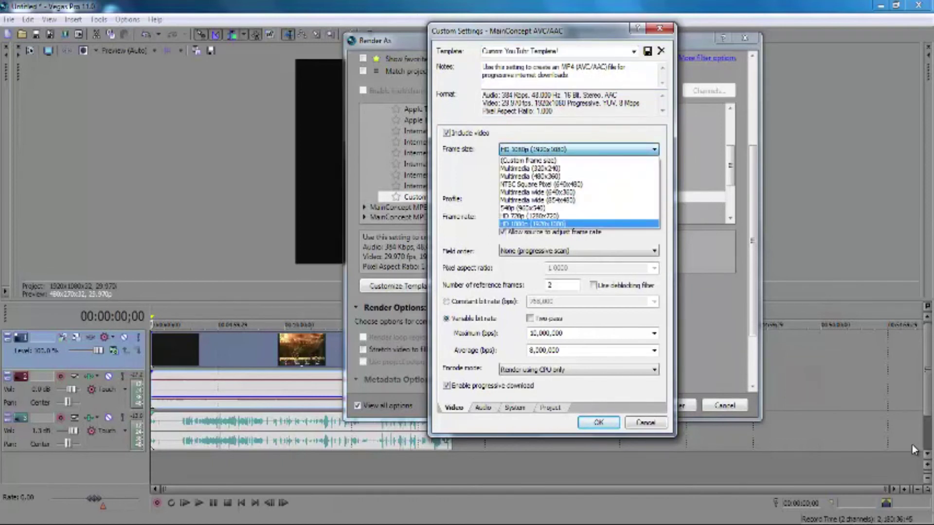
{"action": "key", "text": "Return"}
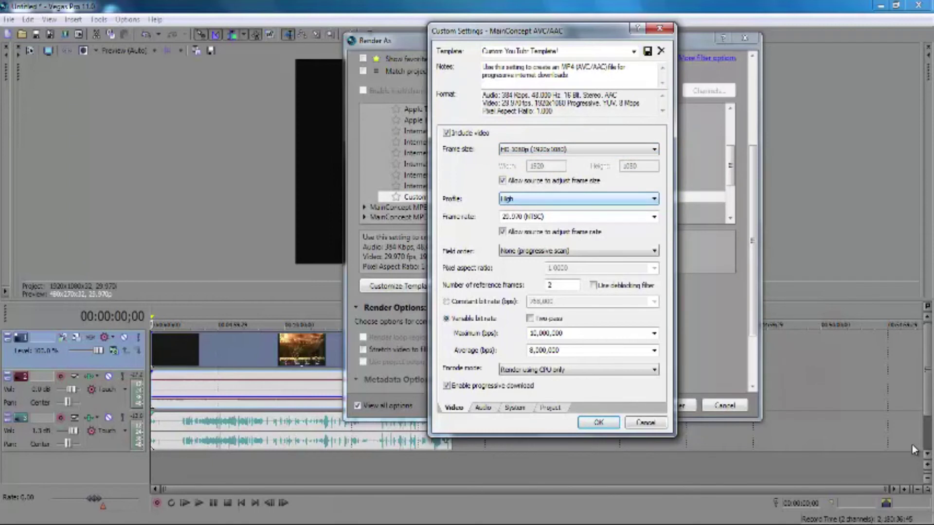
{"action": "left_click", "coordinate": [579, 198]}
{"action": "left_click", "coordinate": [550, 227]}
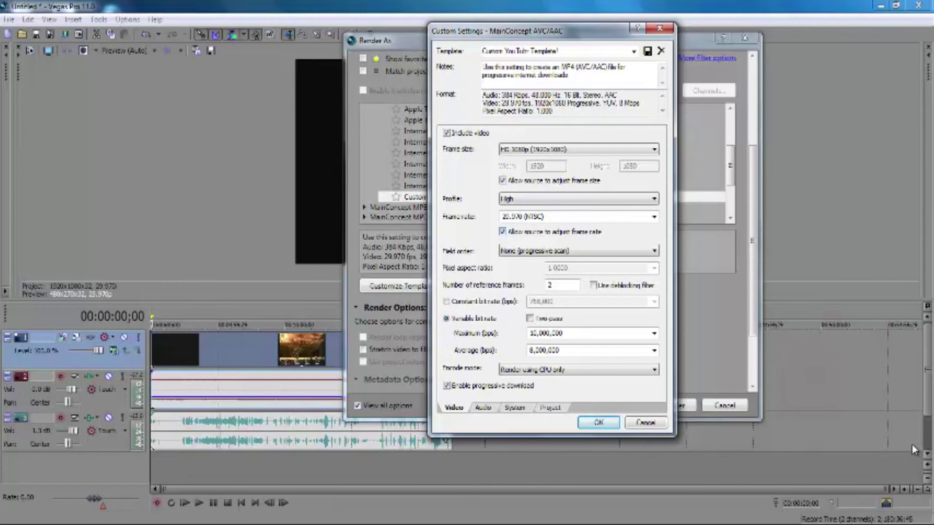
{"action": "key", "text": "alt+Down"}
{"action": "key", "text": "Return"}
{"action": "key", "text": "Tab"}
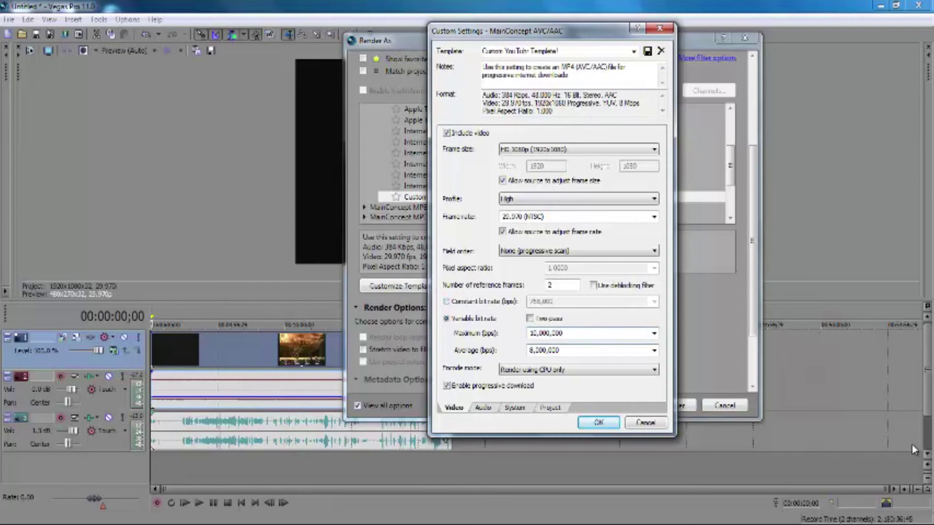
Examine the available maximum and average variable bit rates in the template's video settings
{"action": "left_click", "coordinate": [655, 334]}
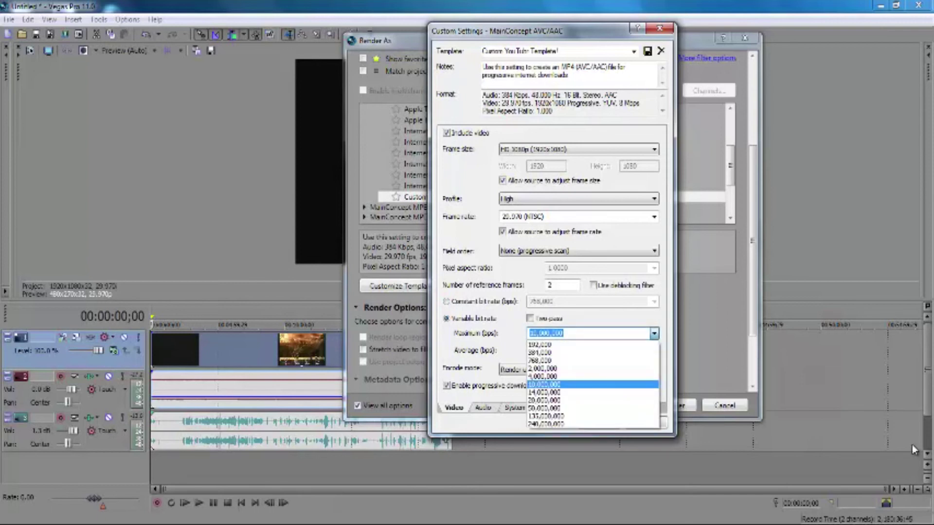
{"action": "left_click", "coordinate": [654, 334]}
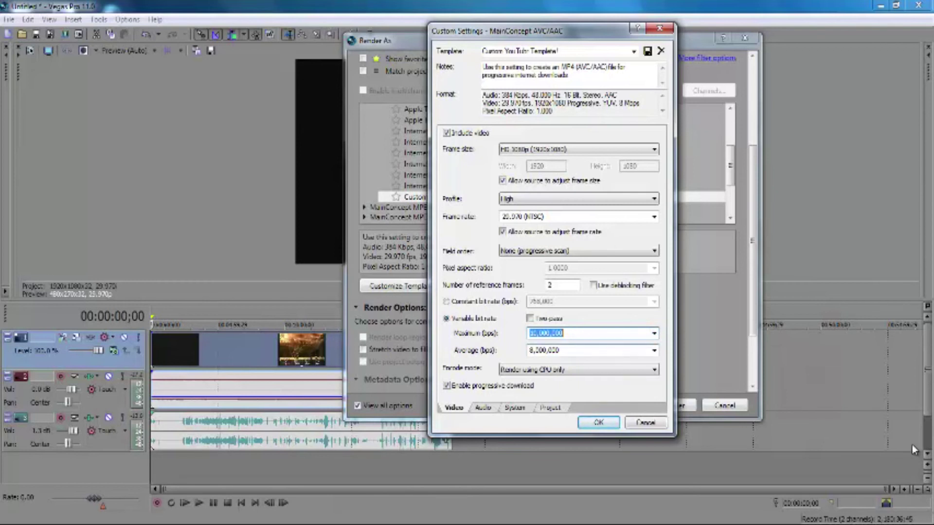
{"action": "key", "text": "Tab"}
{"action": "key", "text": "alt+Down"}
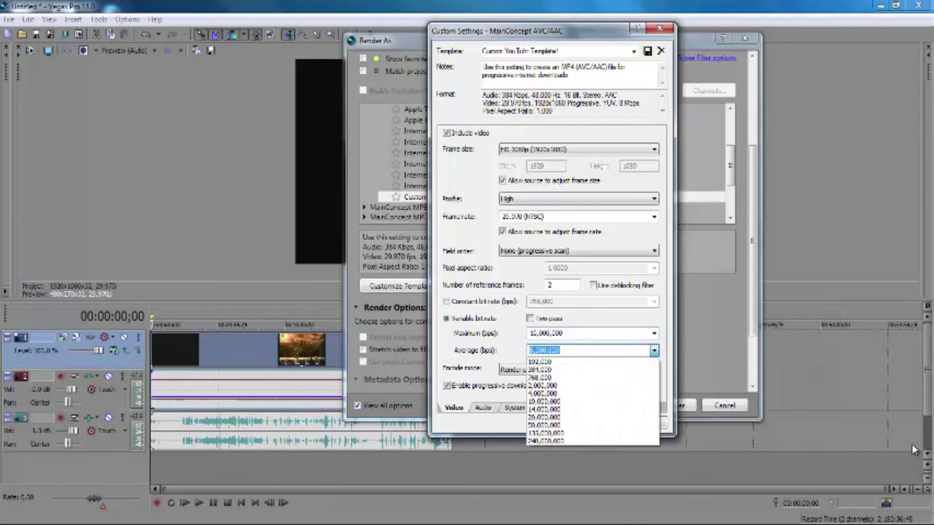
{"action": "key", "text": "Escape"}
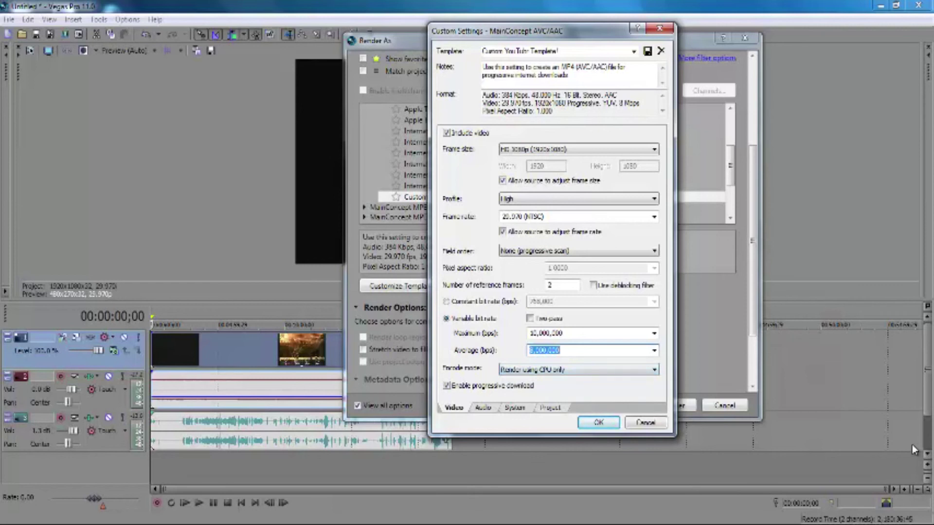
Review the template's audio, system and project settings and return to its video settings
{"action": "key", "text": "ctrl+Tab"}
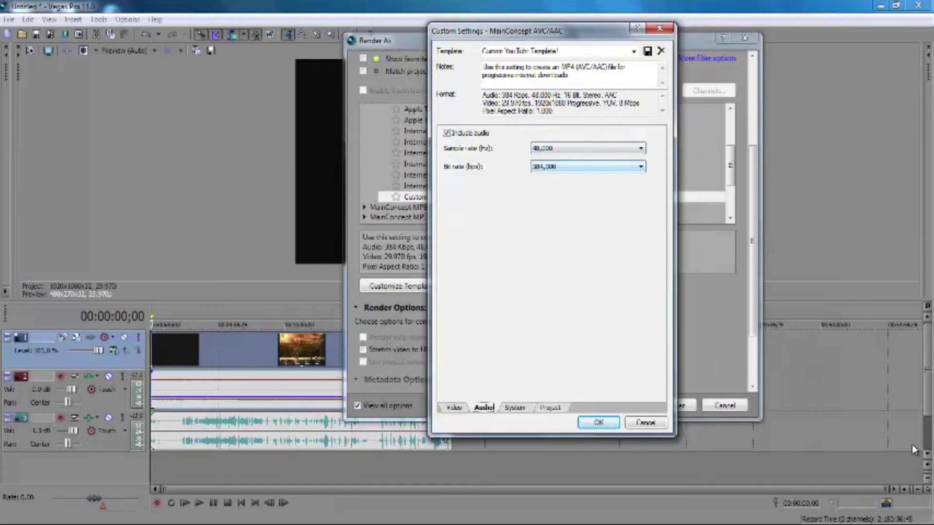
{"action": "key", "text": "ctrl+Tab"}
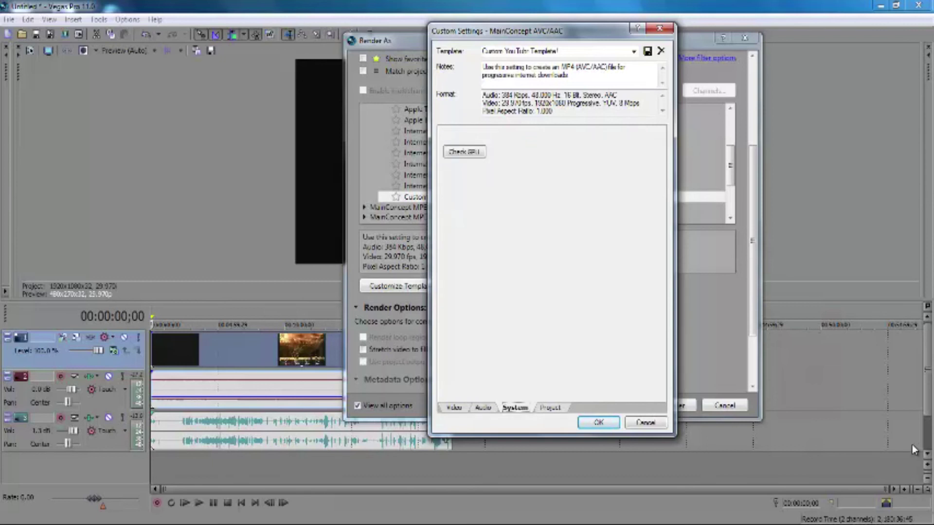
{"action": "key", "text": "ctrl+Tab"}
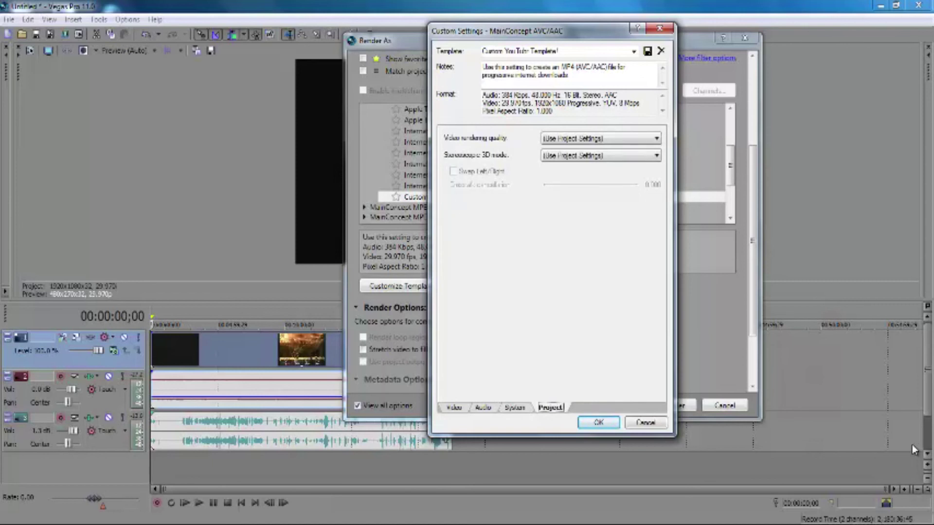
{"action": "key", "text": "ctrl+Tab"}
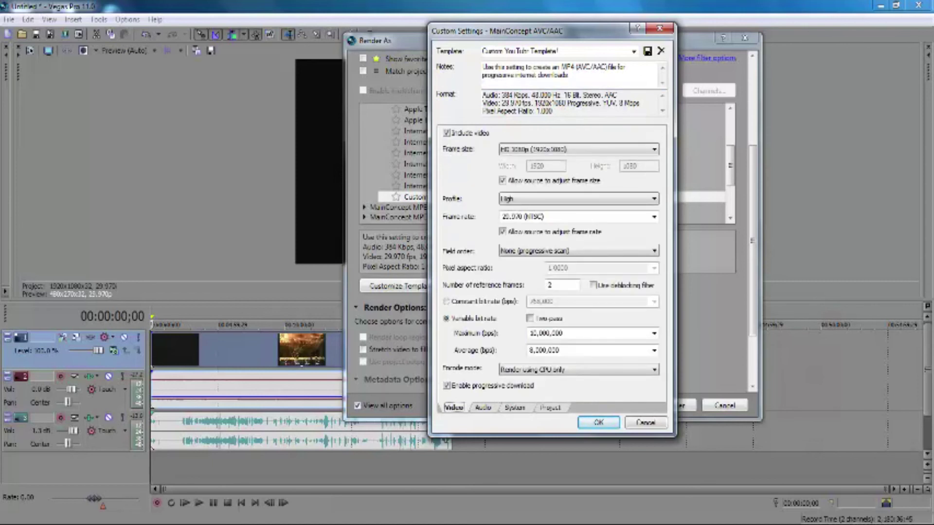
Correct the render template's name to "Custom YouTube Templete!" and accept the custom settings
{"action": "key", "text": "Tab"}
{"action": "key", "text": "Tab"}
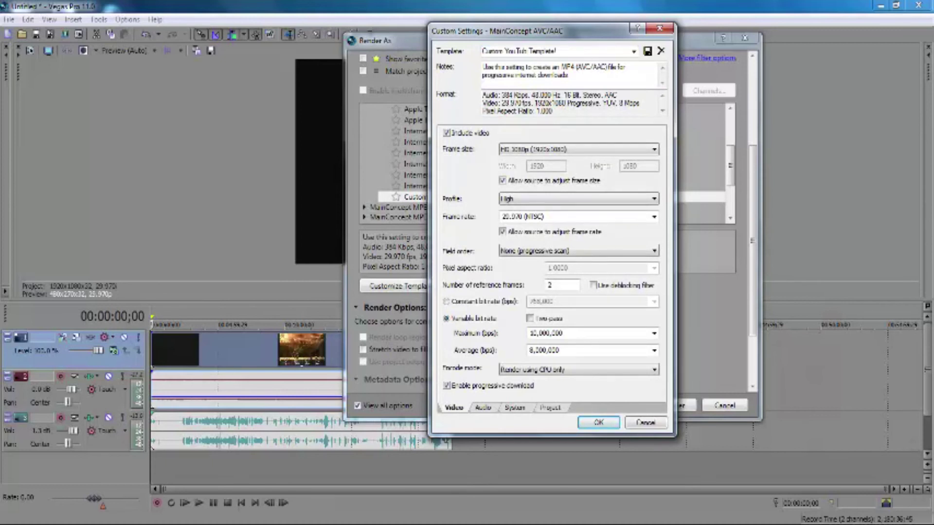
{"action": "type", "text": "e"}
{"action": "key", "text": "Return"}
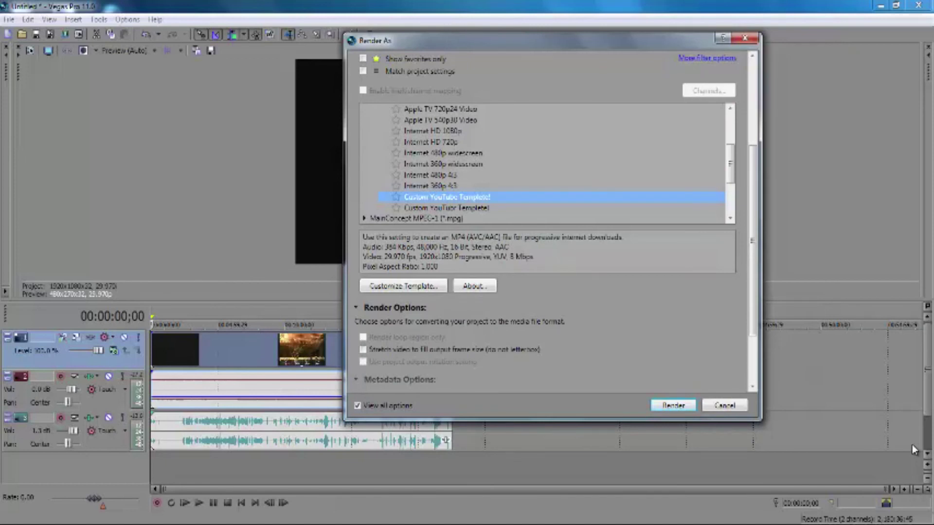
Start rendering the project as Untitled.mp4 with the Custom YouTube Templete! template and switch to Audacity
{"action": "scroll", "coordinate": [912, 449], "scroll_direction": "up", "scroll_amount": 1}
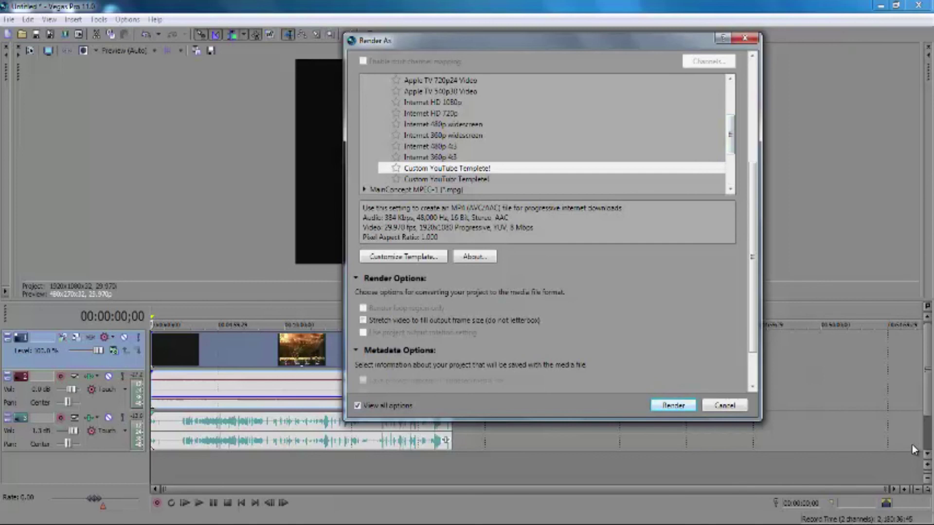
{"action": "key", "text": "Return"}
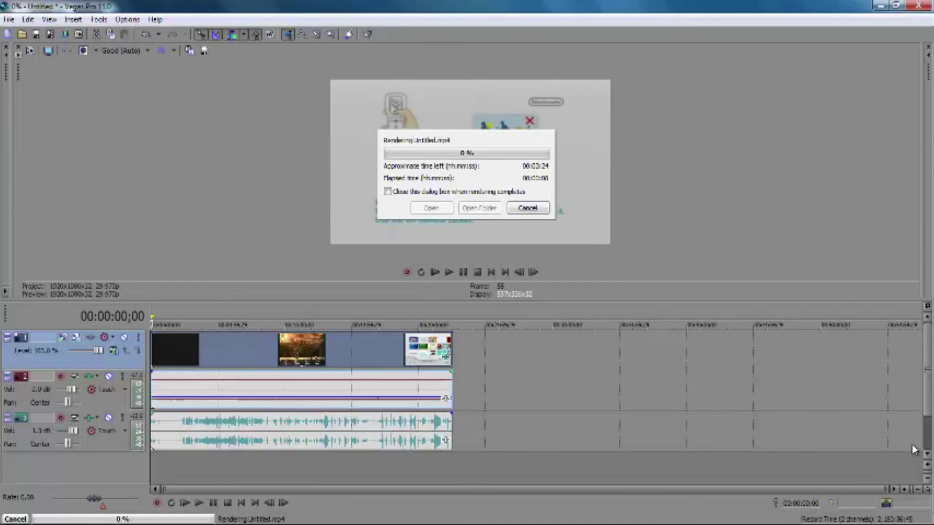
{"action": "key", "text": "alt+Tab"}
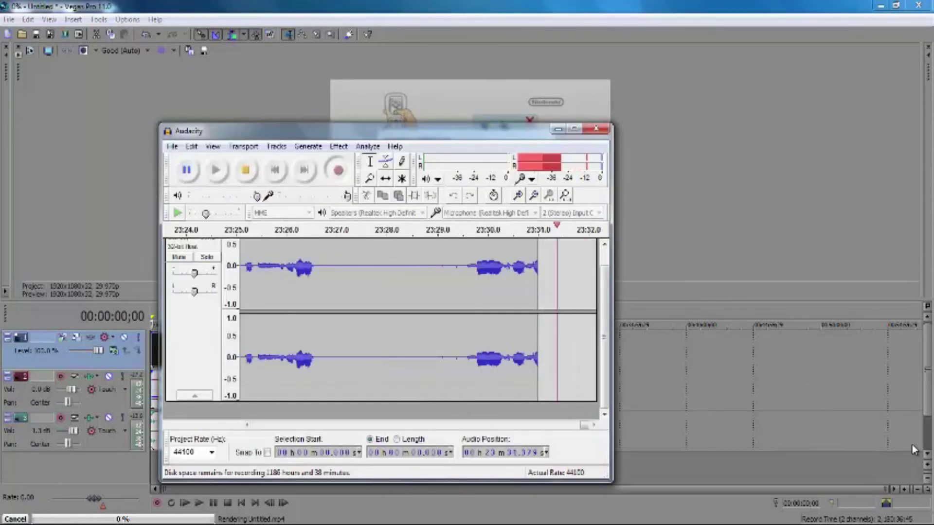